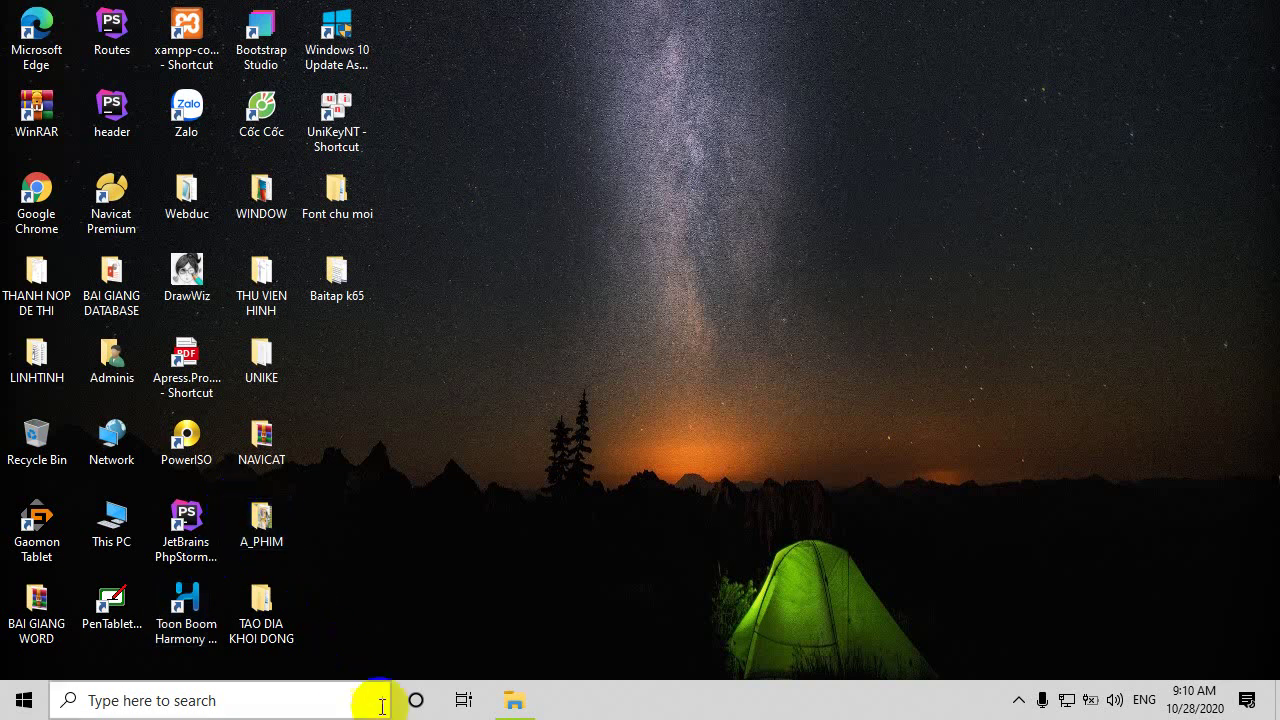
Launch an Office app from the Start menu's app list, then close it again
click(23, 700)
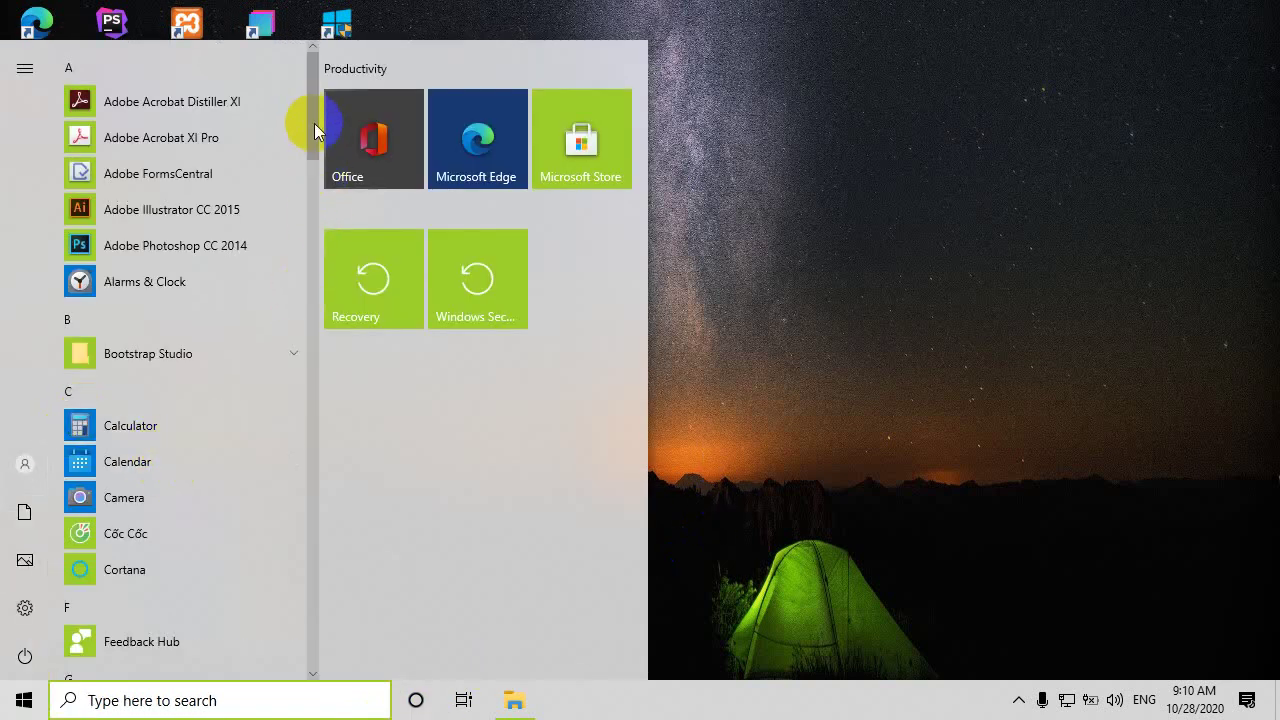
scroll(272, 310, down, 5)
scroll(262, 405, down, 8)
scroll(262, 409, down, 2)
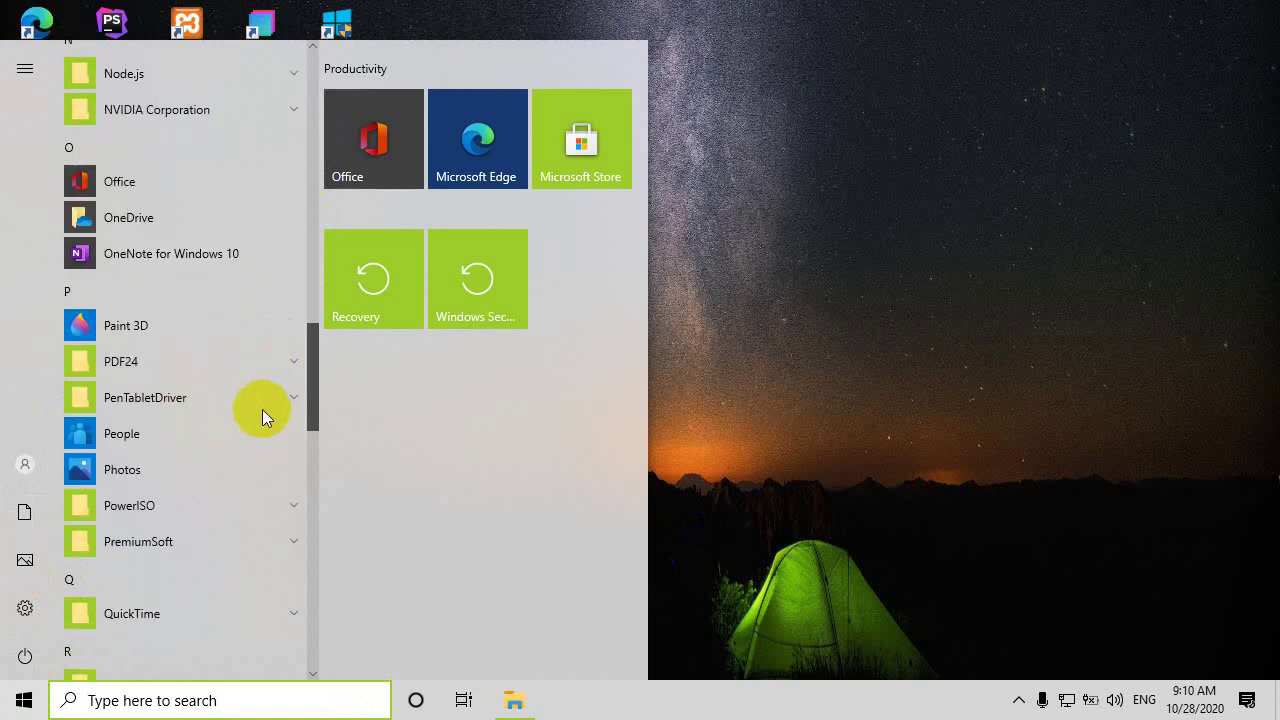
click(139, 190)
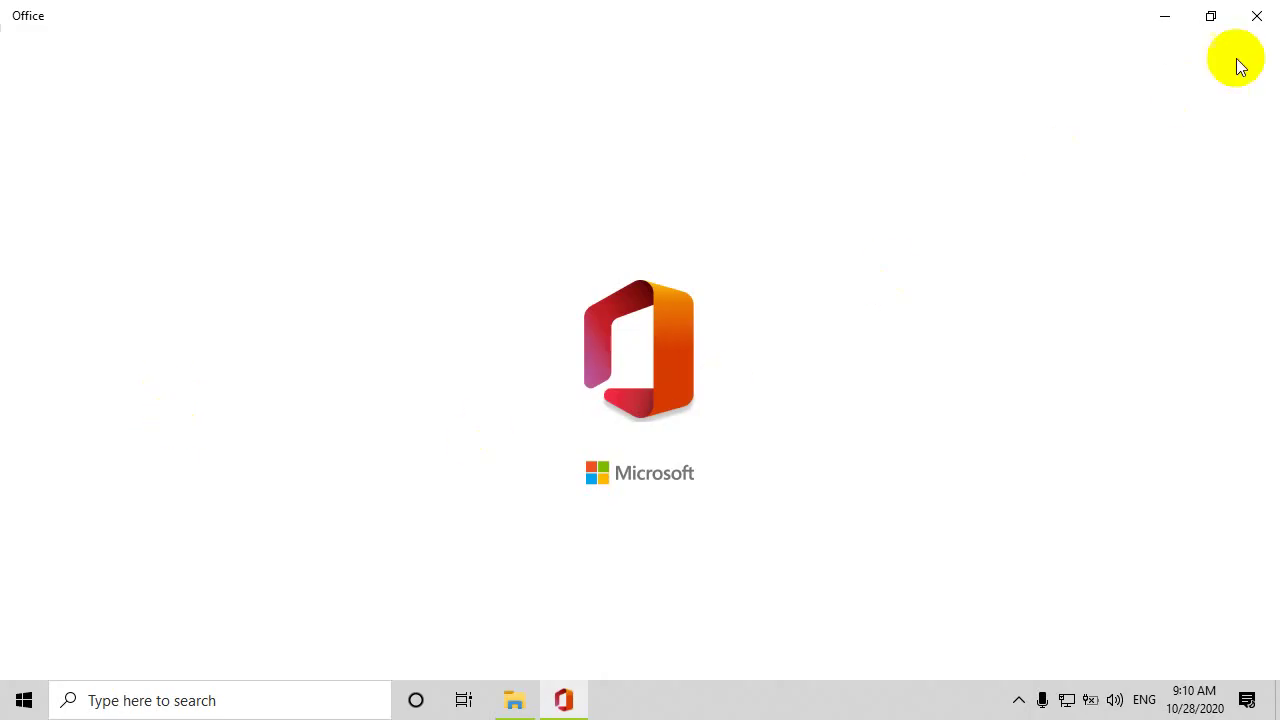
click(1254, 16)
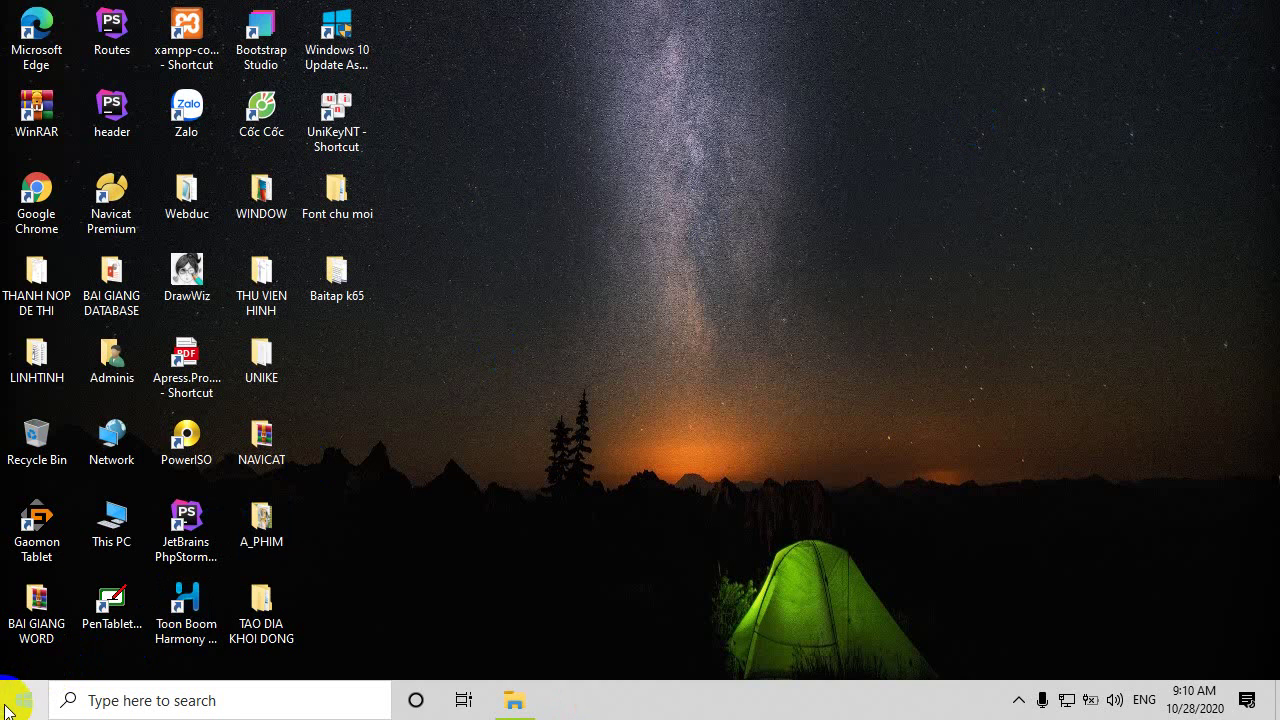
Start Word 2013 from the Microsoft Office 2013 group with a blank document, then minimize Word
click(20, 698)
drag(313, 108, 292, 326)
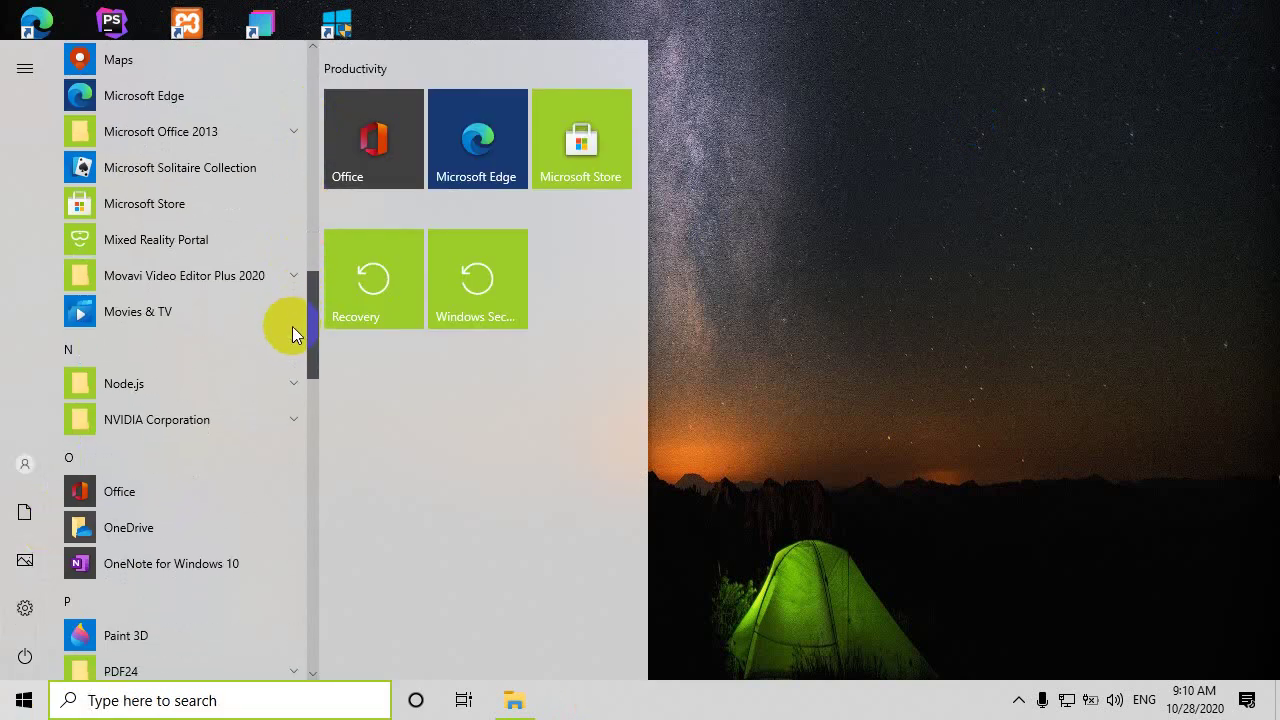
click(214, 137)
click(130, 668)
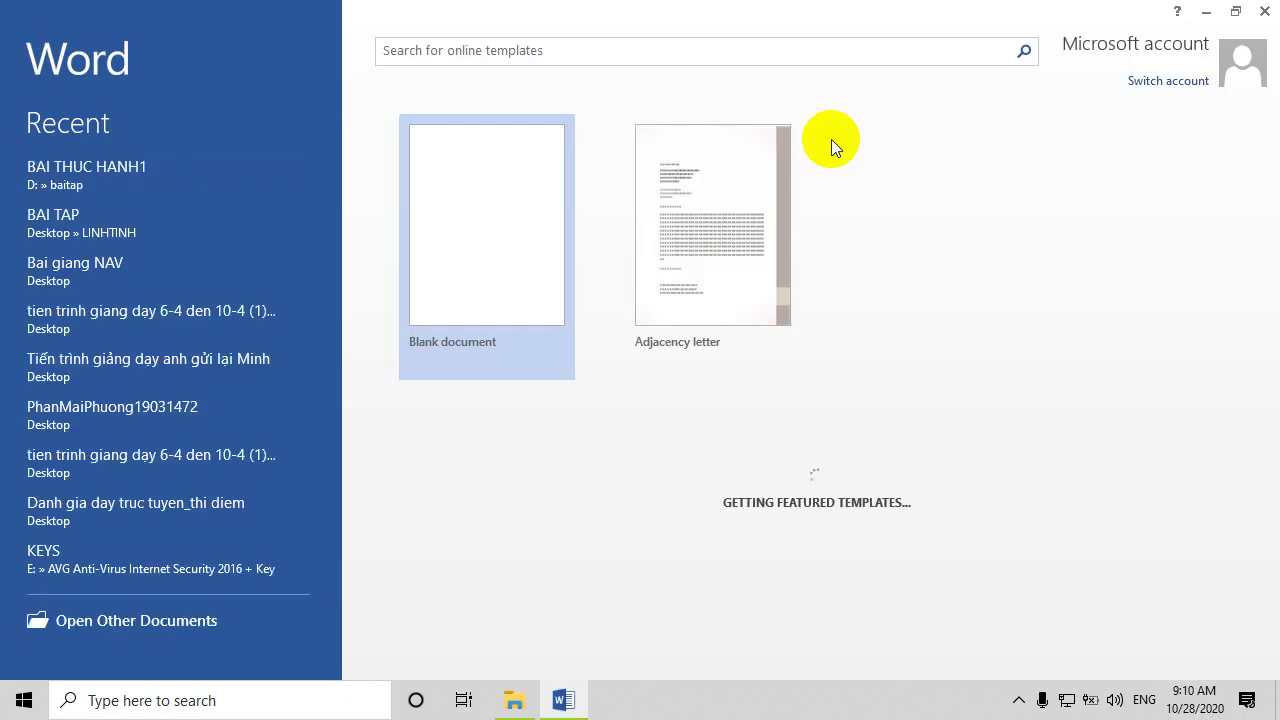
click(480, 204)
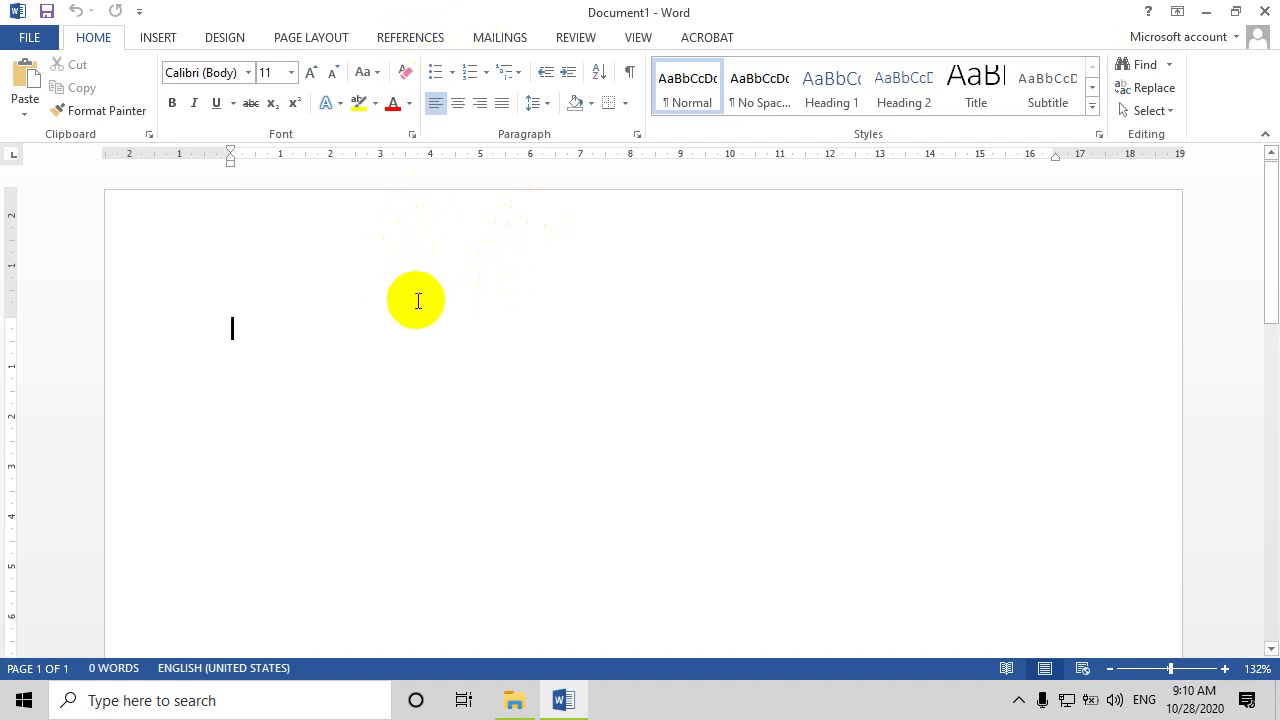
click(1203, 15)
Open Cốc Cốc, load dantri.com.vn, and open the Bão số 9 storm article
drag(251, 120, 493, 97)
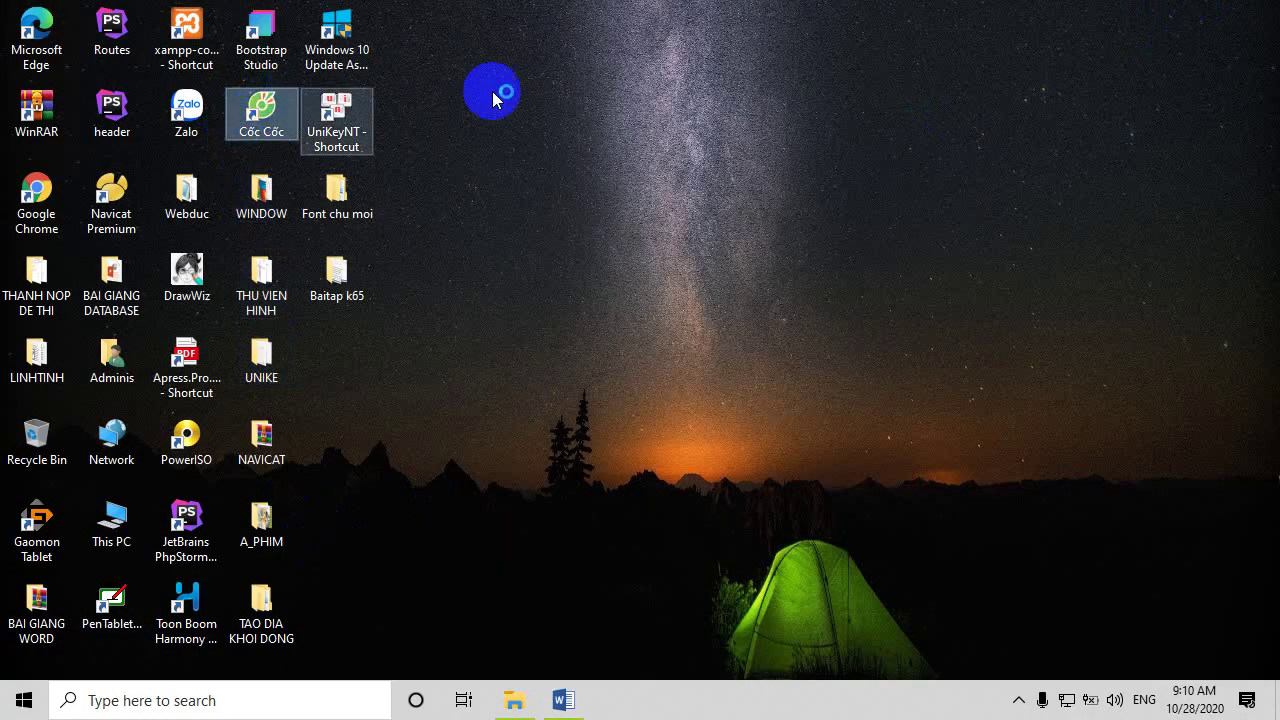
key(Return)
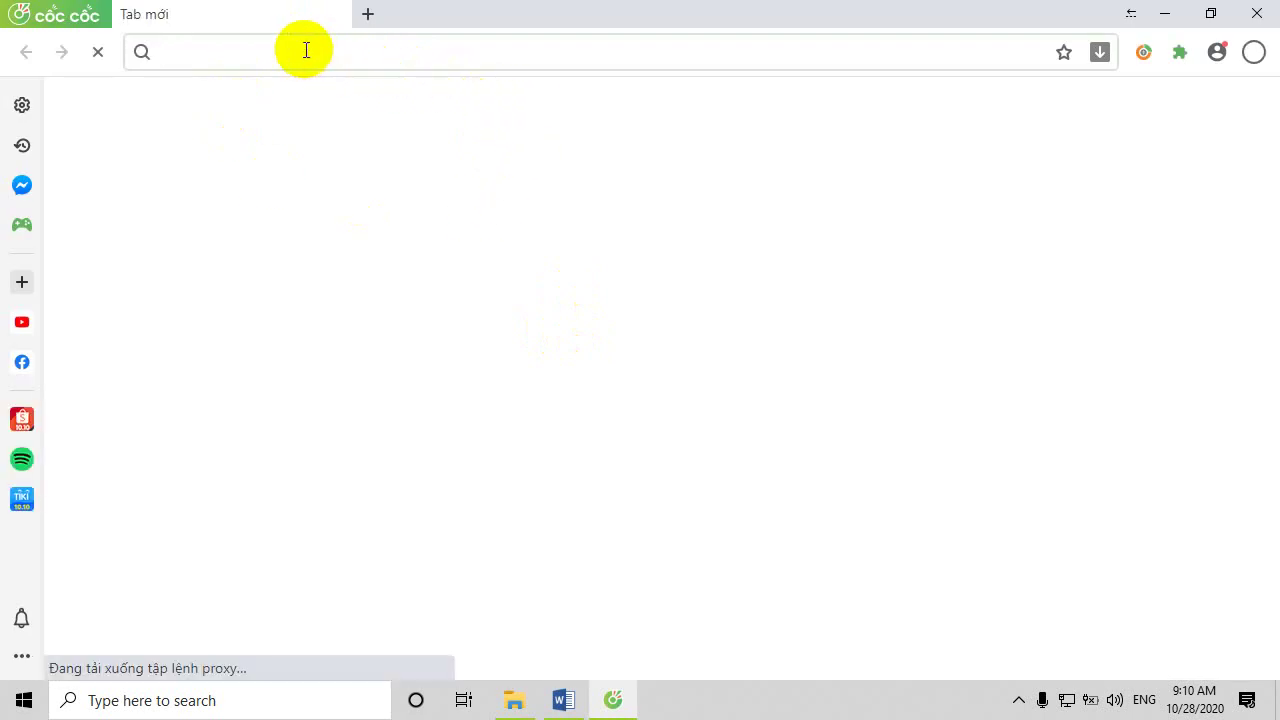
text(dantri.com.vn)
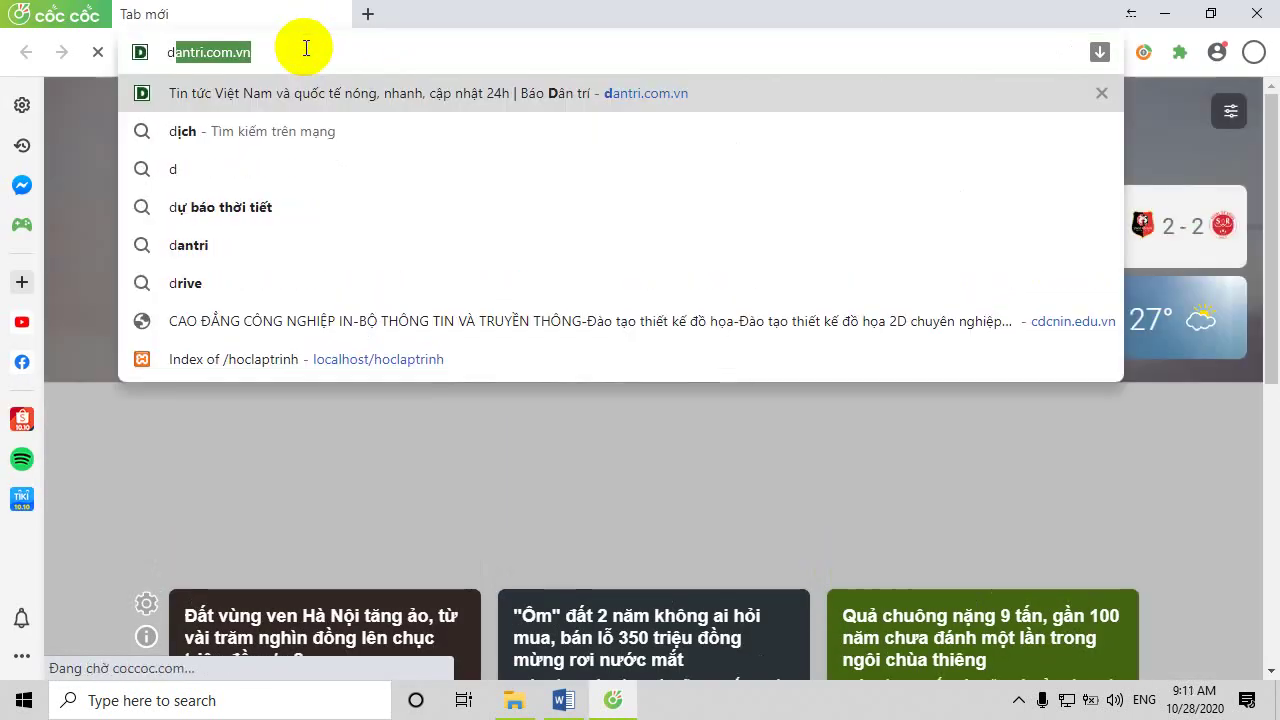
key(Return)
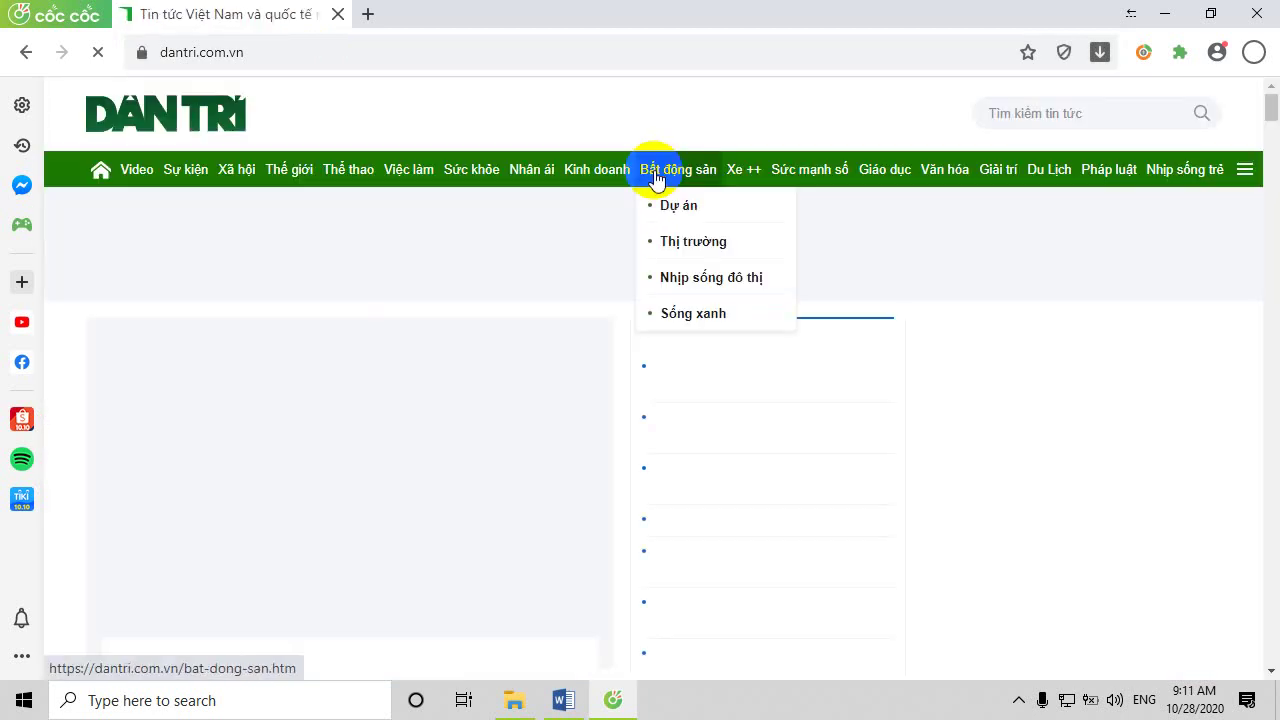
scroll(623, 290, down, 1)
scroll(580, 358, down, 4)
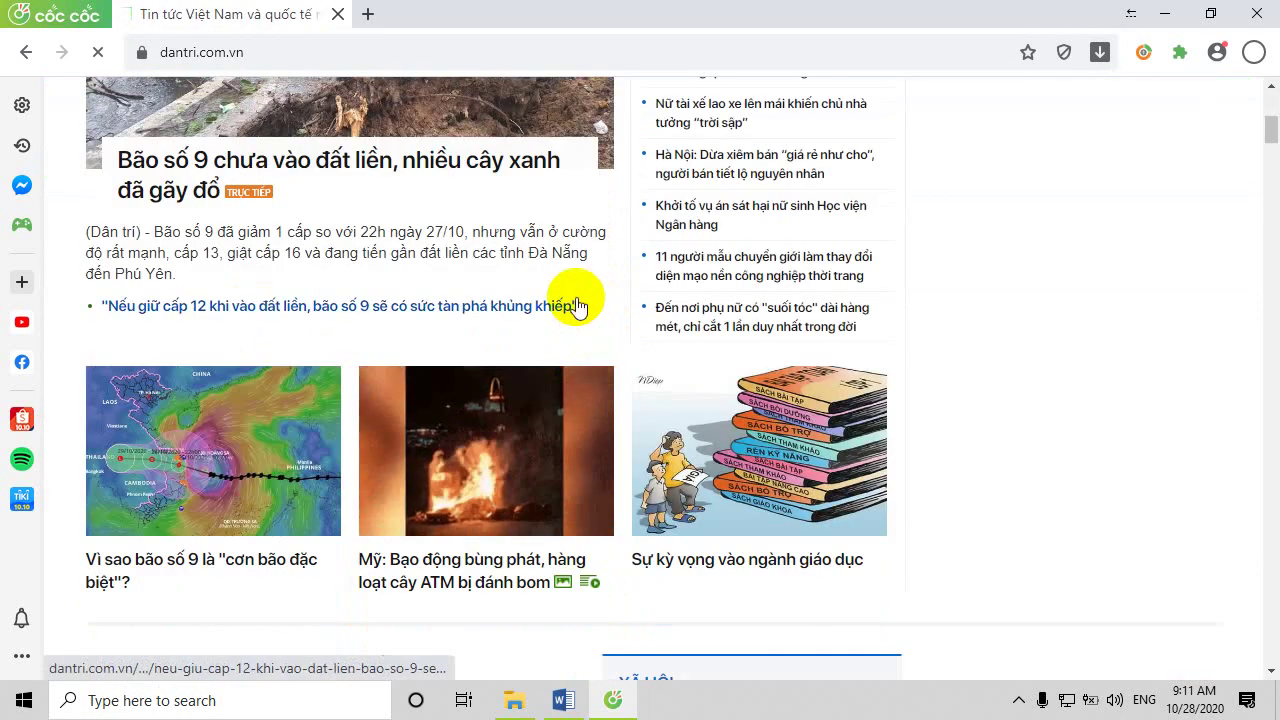
scroll(300, 252, up, 1)
click(300, 252)
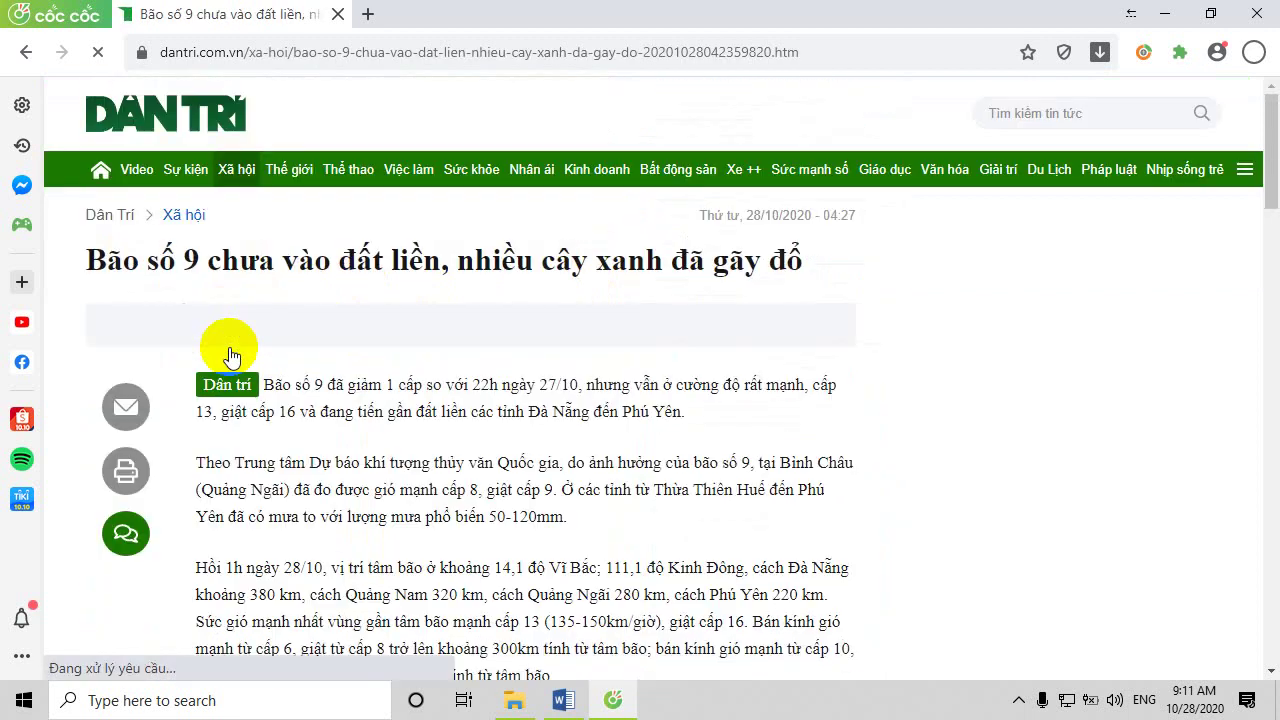
Select the three paragraphs below the Deputy PM photo and copy them with Sao chép
scroll(300, 330, down, 2)
double_click(223, 220)
scroll(272, 215, down, 1)
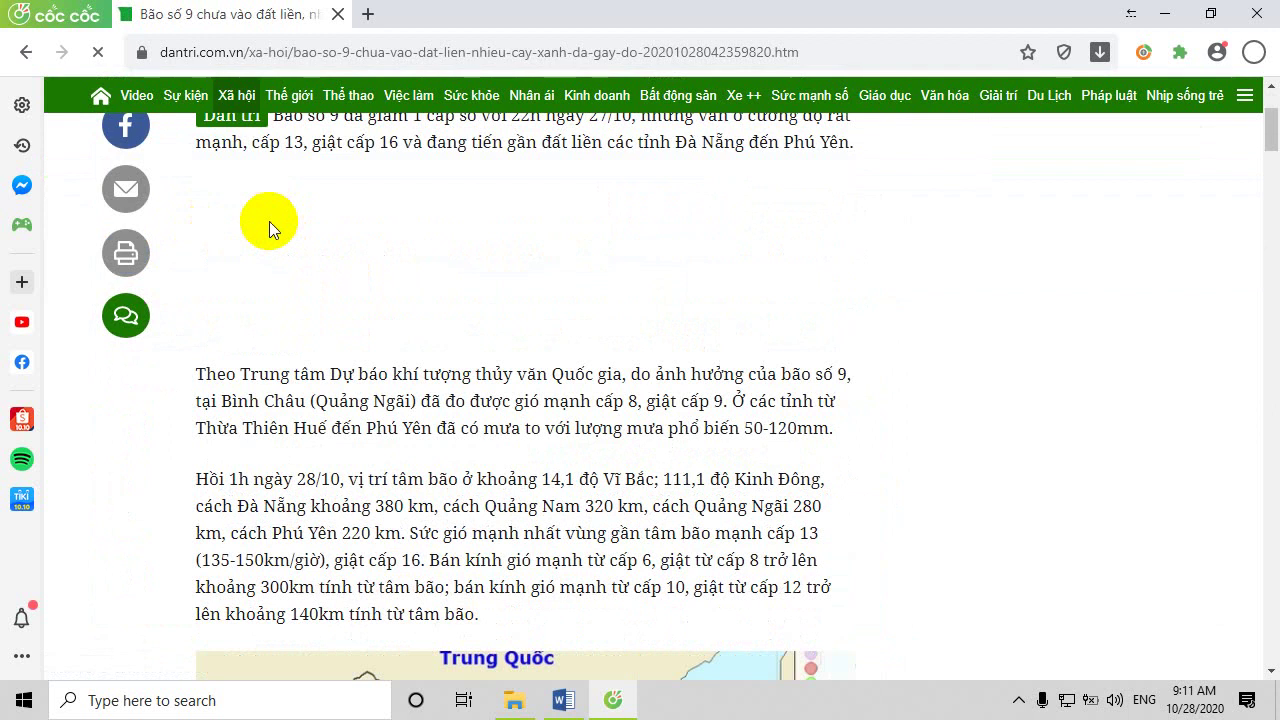
scroll(282, 180, up, 3)
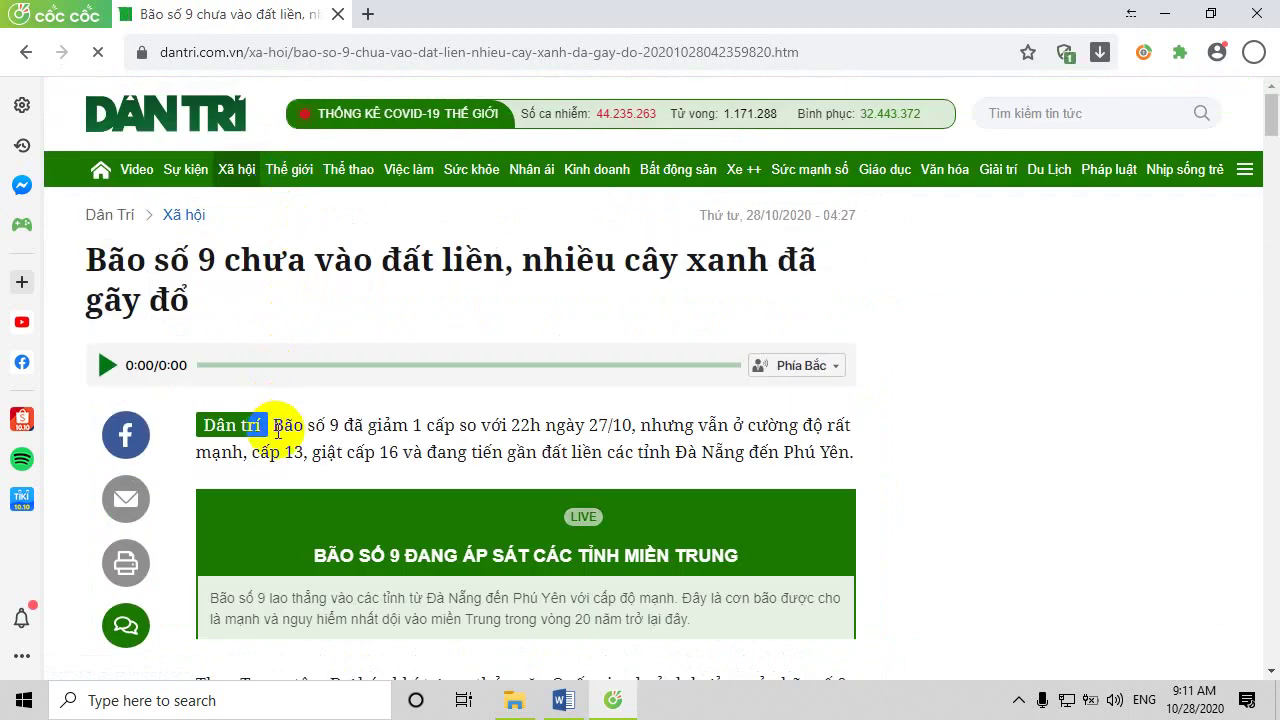
scroll(314, 471, down, 3)
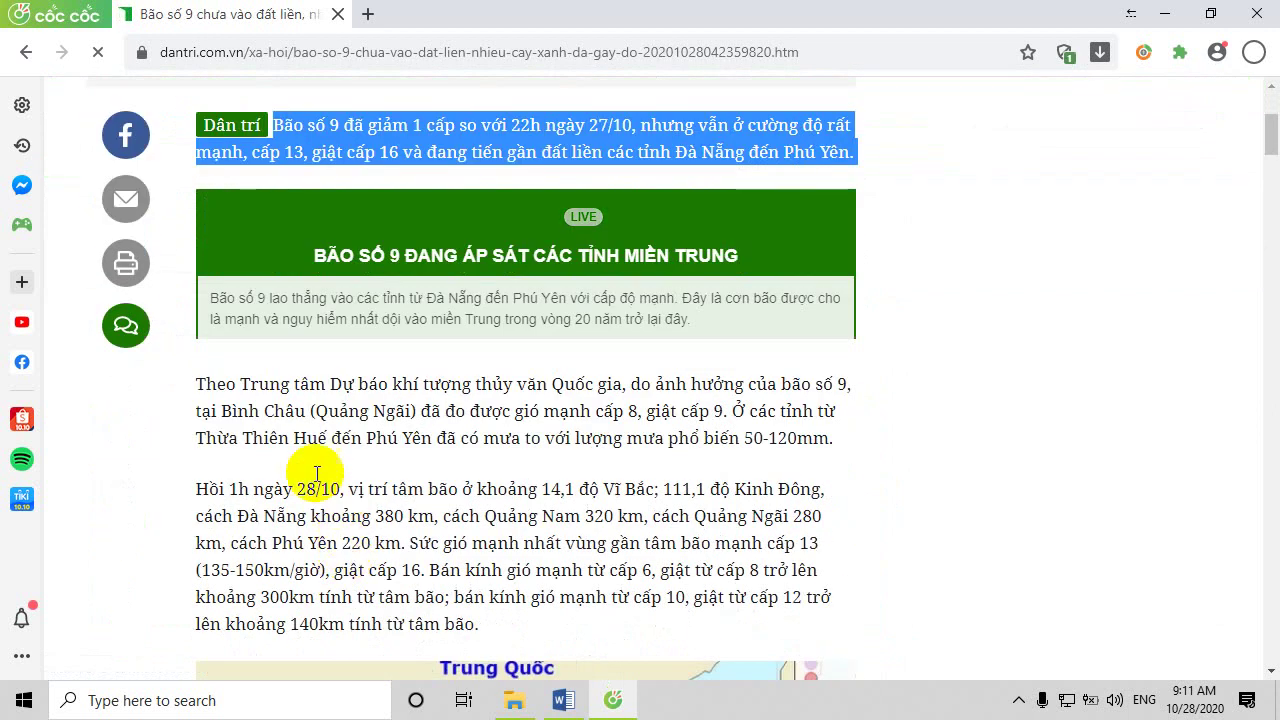
scroll(200, 330, down, 1)
scroll(200, 310, down, 3)
scroll(380, 337, down, 3)
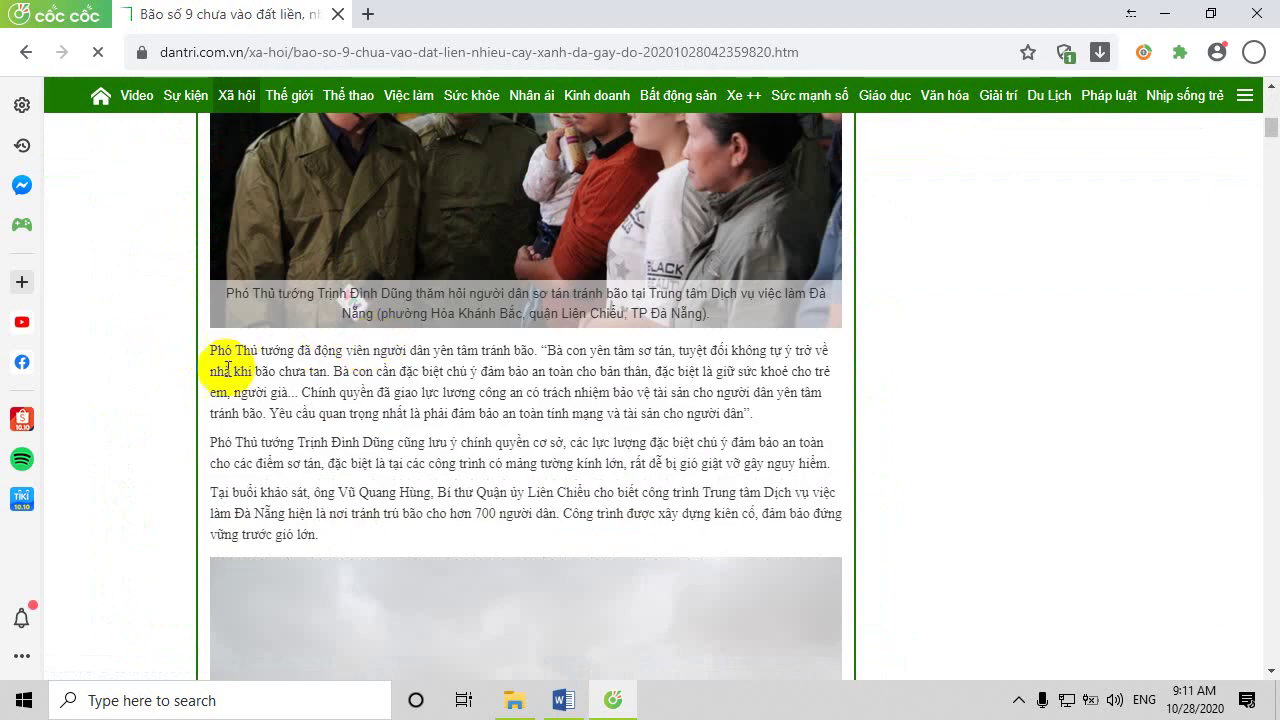
scroll(778, 424, down, 4)
scroll(778, 424, down, 8)
scroll(780, 428, up, 2)
scroll(780, 421, up, 5)
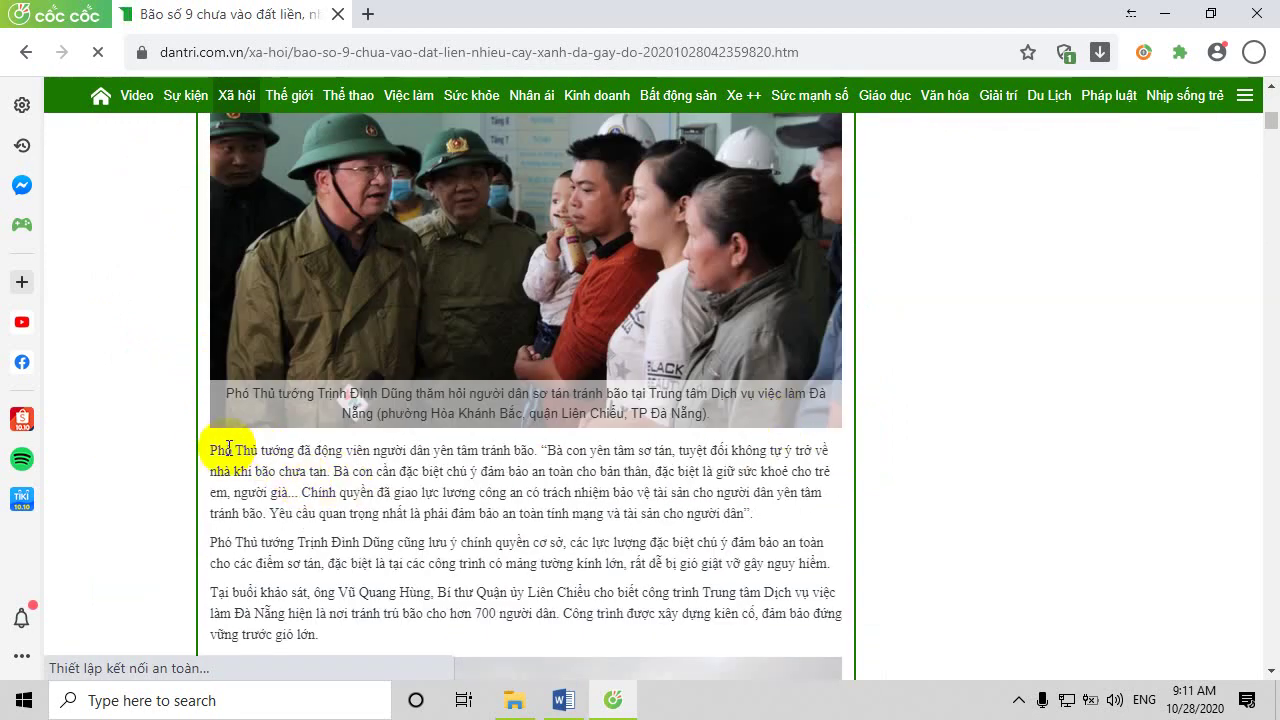
drag(217, 456, 491, 629)
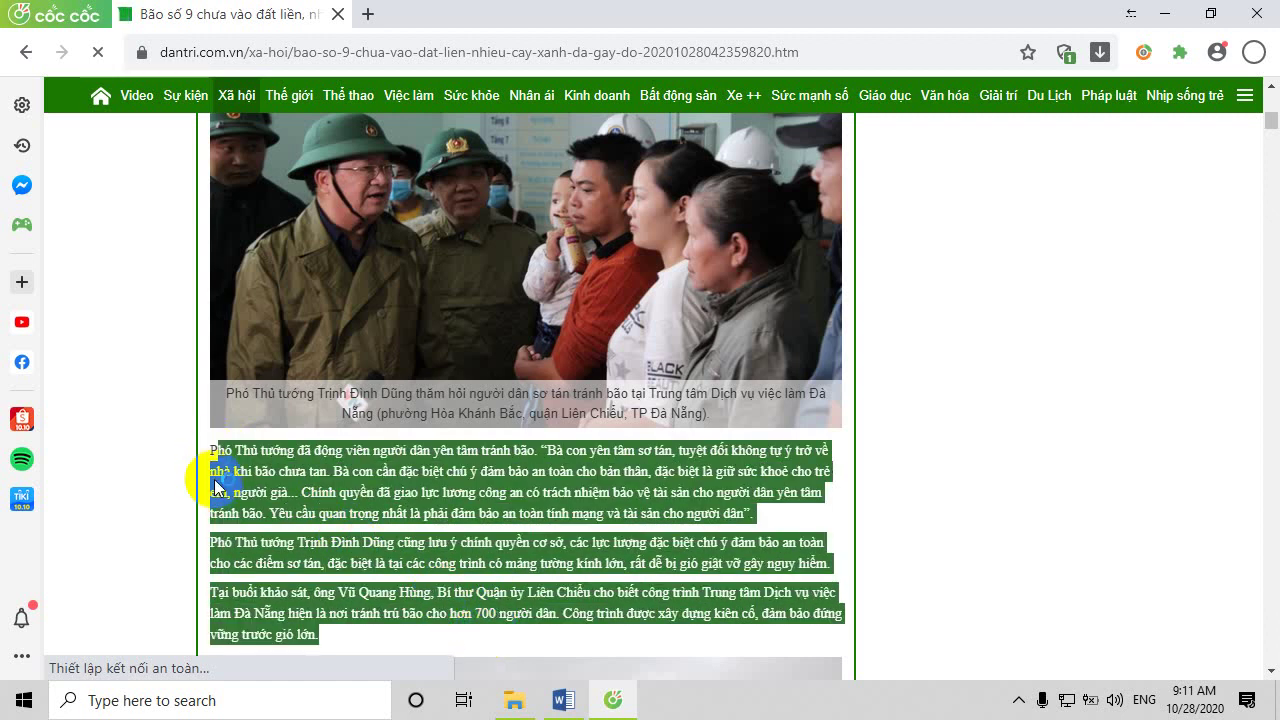
click(212, 460)
drag(212, 450, 316, 634)
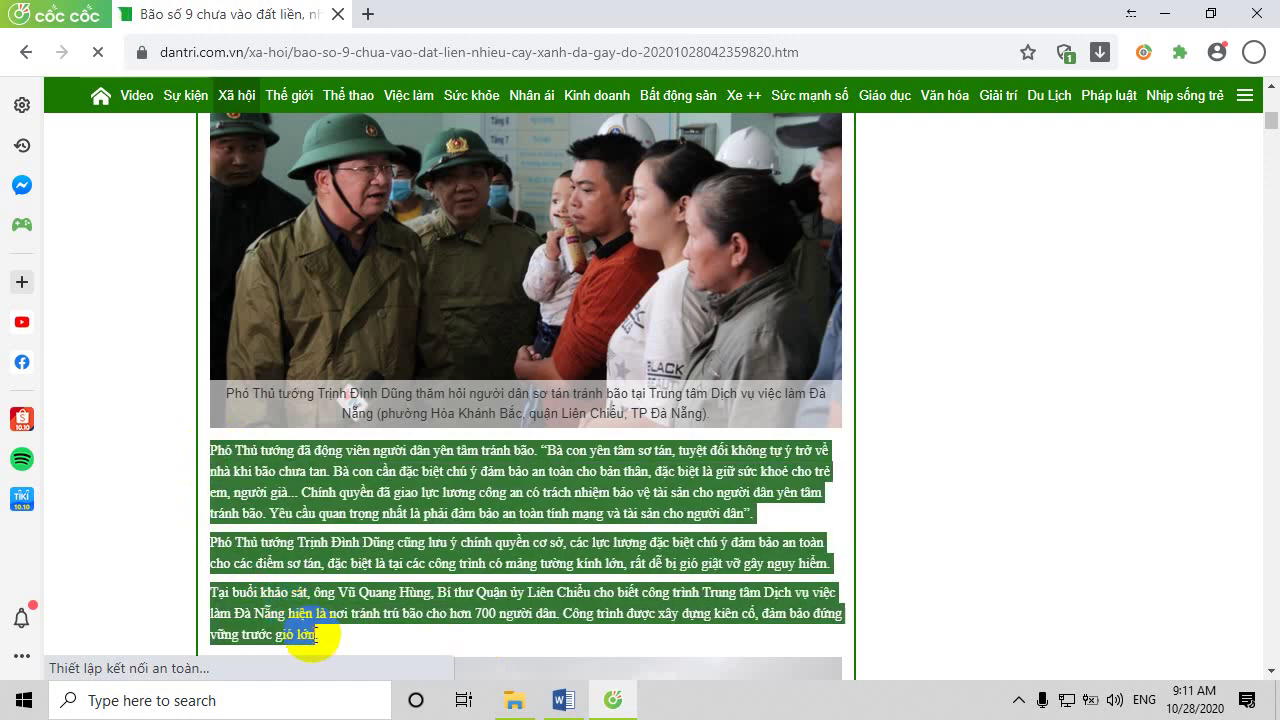
right_click(335, 503)
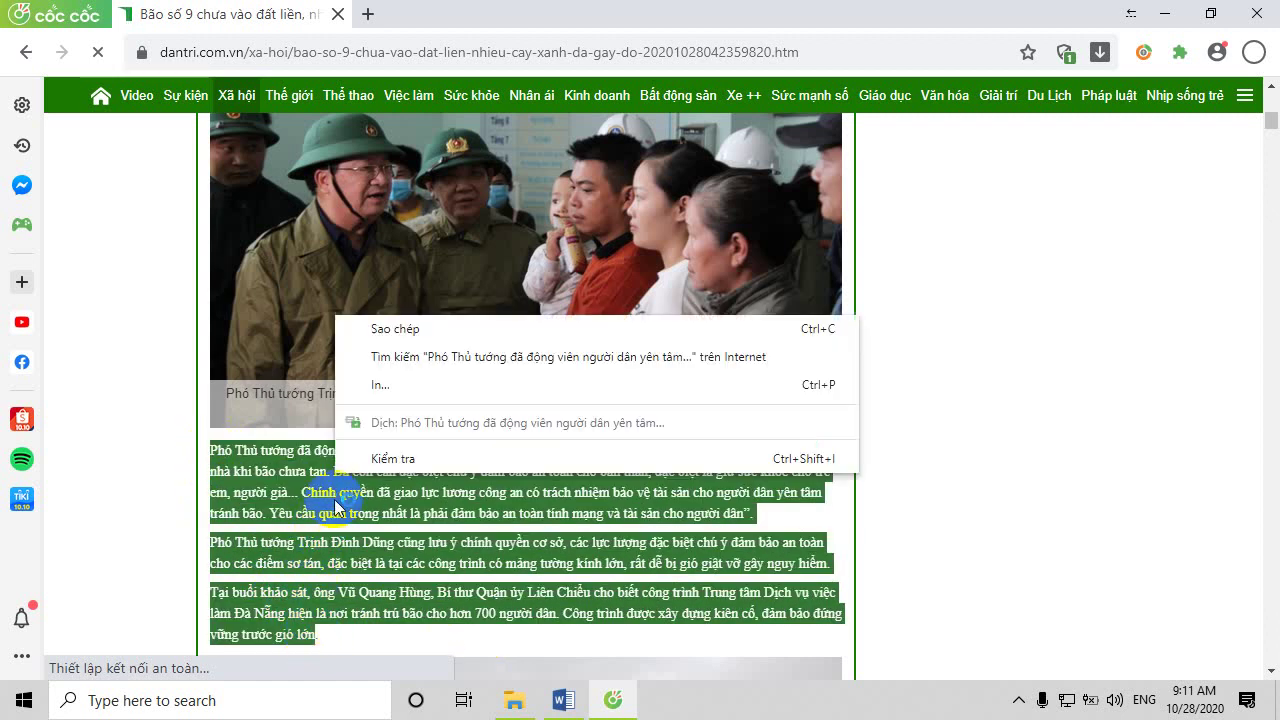
click(394, 329)
Paste the three copied article paragraphs into Document1, giving 197 words
click(563, 700)
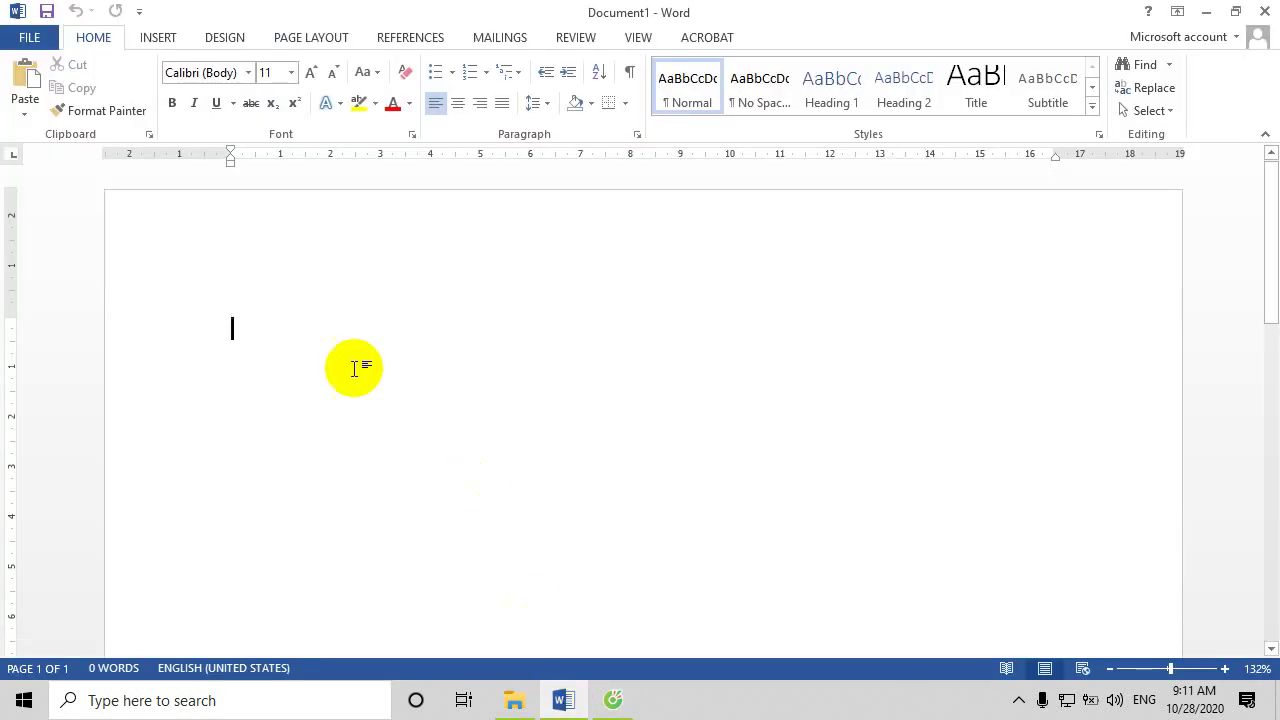
text(Phó Thủ tướng đã động viên người dân yên tâm tránh bão. “Bà con yên tâm sơ tán, tuyệt đối không tự ý trở về nhà khi bão chưa tan. Bà con cần đặc biệt chú ý đảm bảo an toàn cho bản thân, đặc biệt là giữ sức khoẻ cho trẻ em, người già... Chính quyền đã giao lực lượng công an có trách nhiệm bảo vệ tài sản cho người dân yên tâm tránh bão. Yêu cầu quan trọng nhất là phải đảm bảo an toàn tính mạng và tài sản cho người dân”. Phó Thủ tướng Trịnh Đình Dũng cũng lưu ý chính quyền cơ sở, các lực lượng đặc biệt chú ý đảm bảo an toàn cho các điểm sơ tán, đặc biệt là tại các công trình có mảng tường kính lớn, rất dễ bị gió giật vỡ gây nguy hiểm. Tại buổi khảo sát, ông Vũ Quang Hùng, Bí thư Quận ủy Liên Chiểu cho biết công trình Trung tâm Dịch vụ việc làm Đà Nẵng hiện là nơi tránh trú bão cho hơn 700 người dân. Công trình được xây dựng kiên cố, đảm bảo đứng vững trước gió lớn)
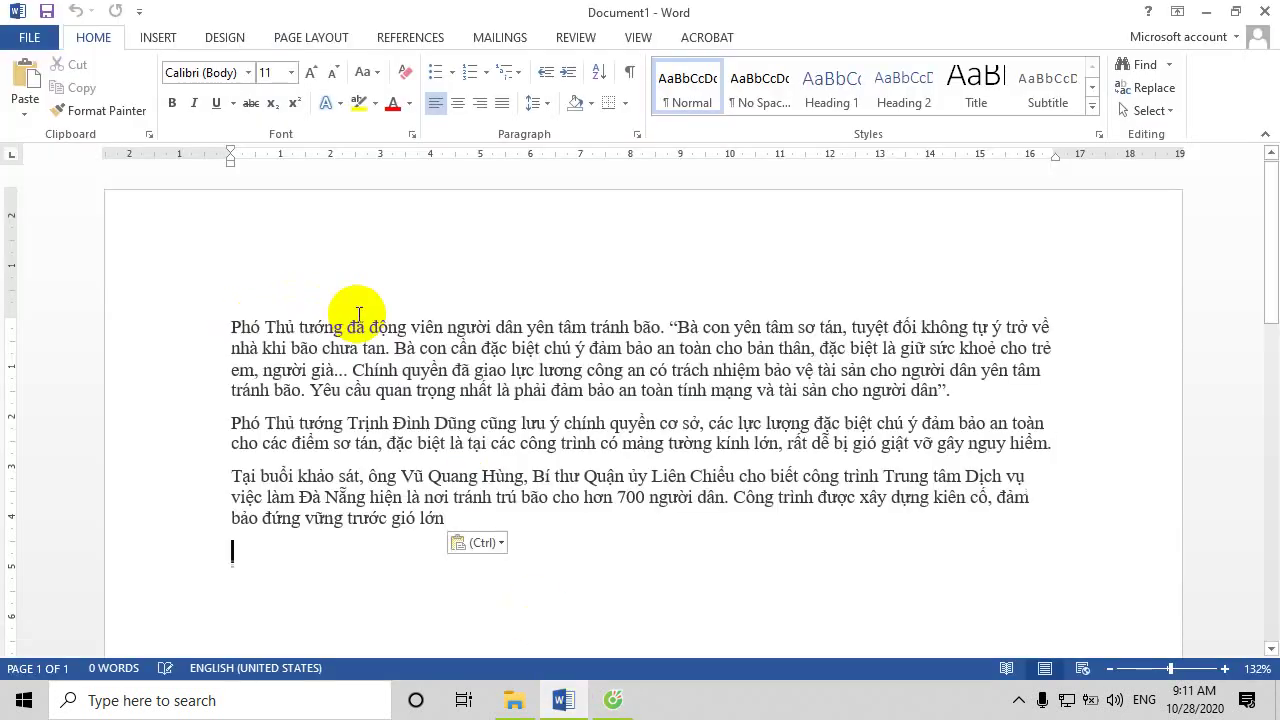
scroll(460, 378, down, 2)
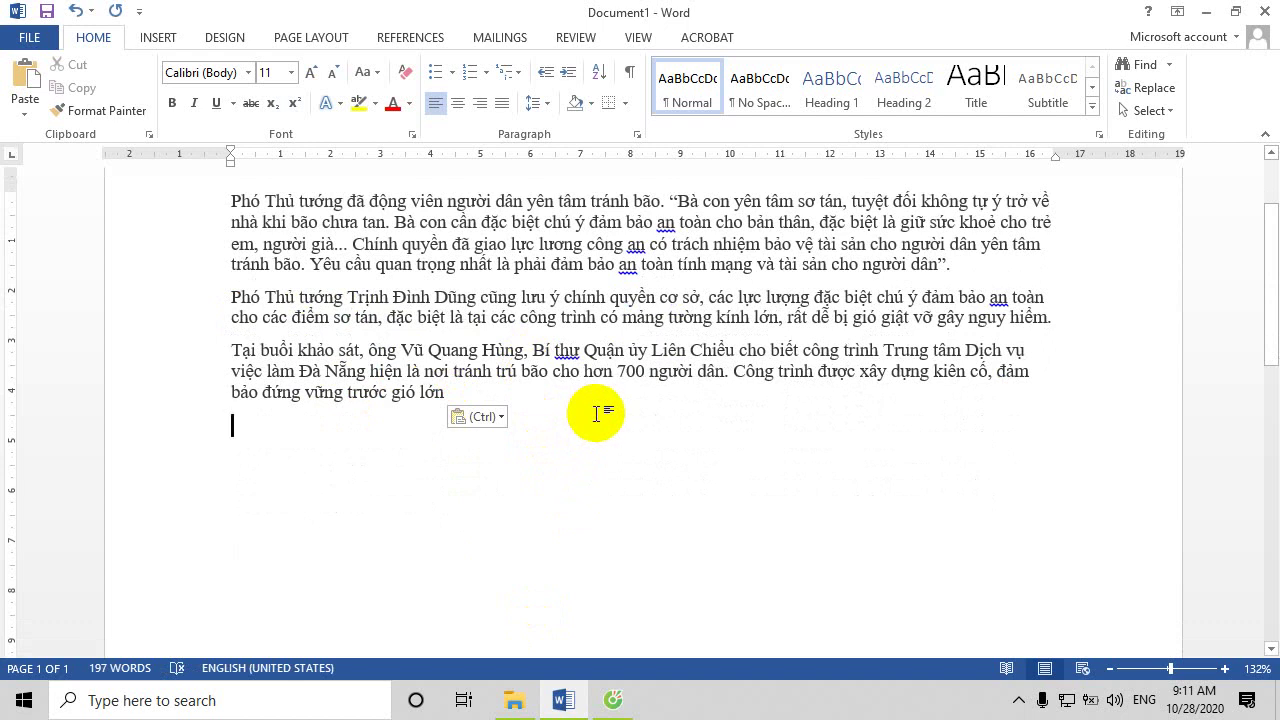
scroll(602, 415, up, 1)
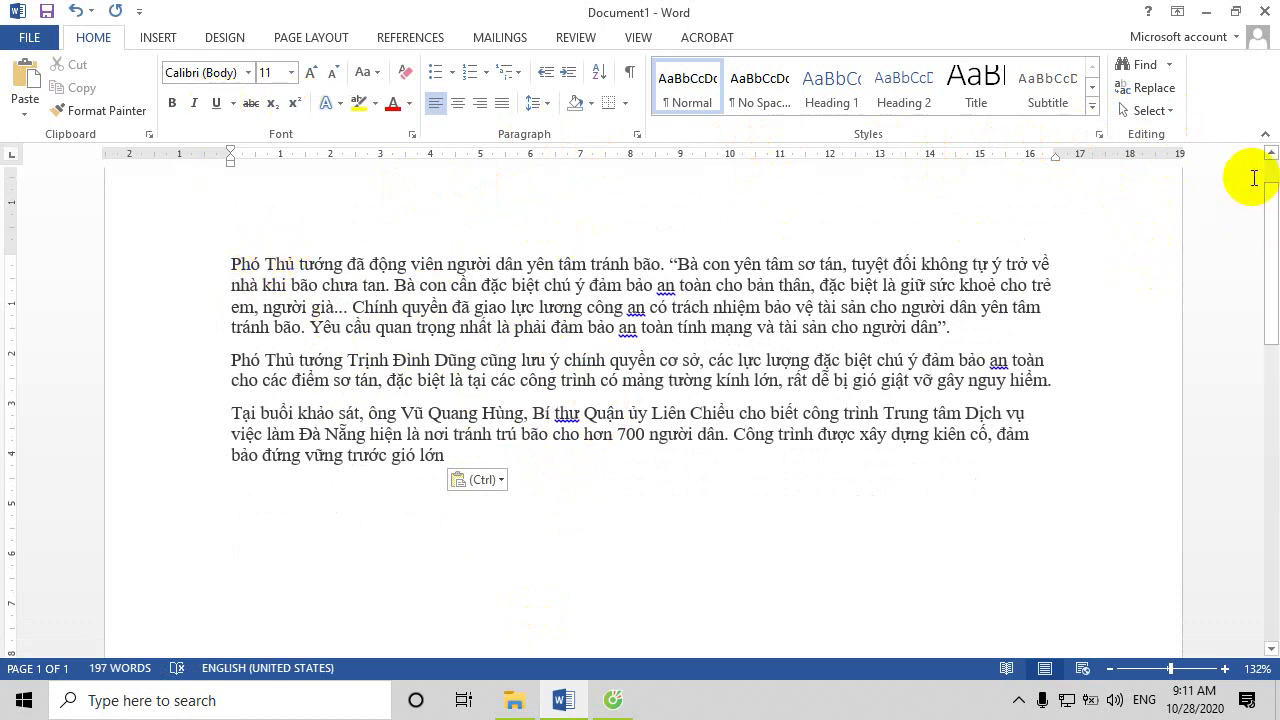
Define paragraph style Style1 with Times New Roman 13 pt and Multiple 1.4 line spacing
click(1099, 136)
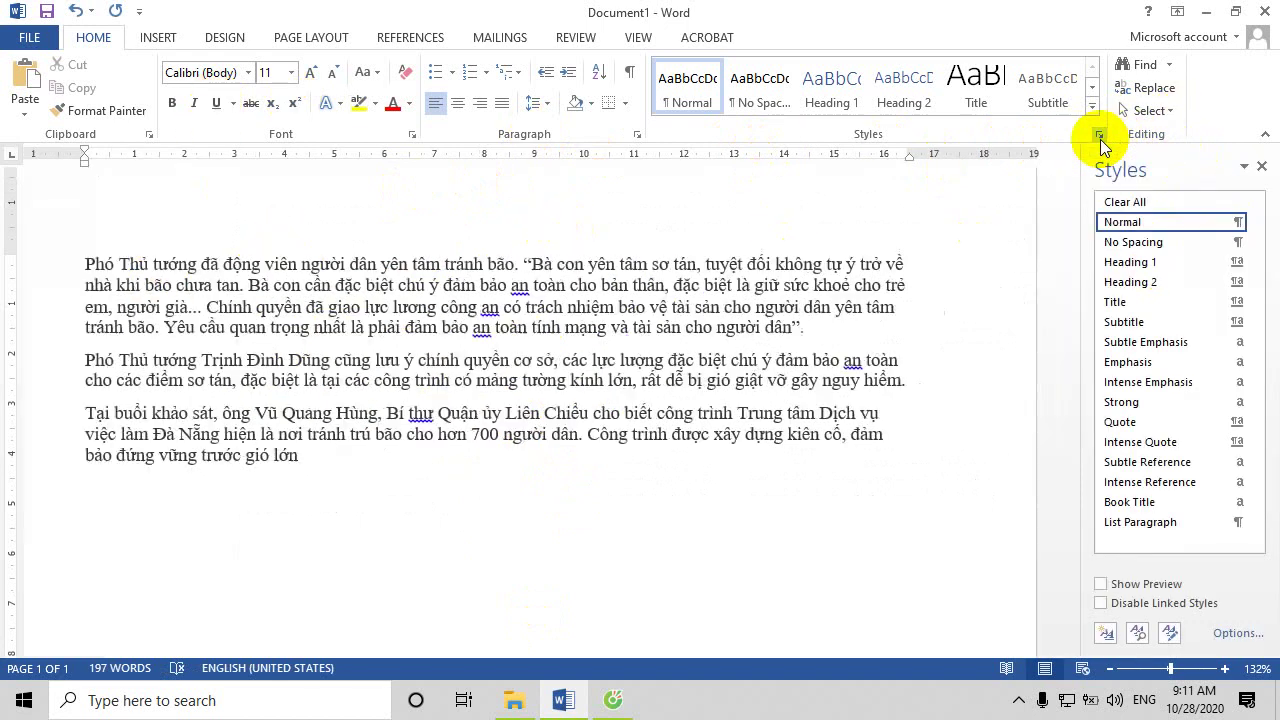
click(1106, 637)
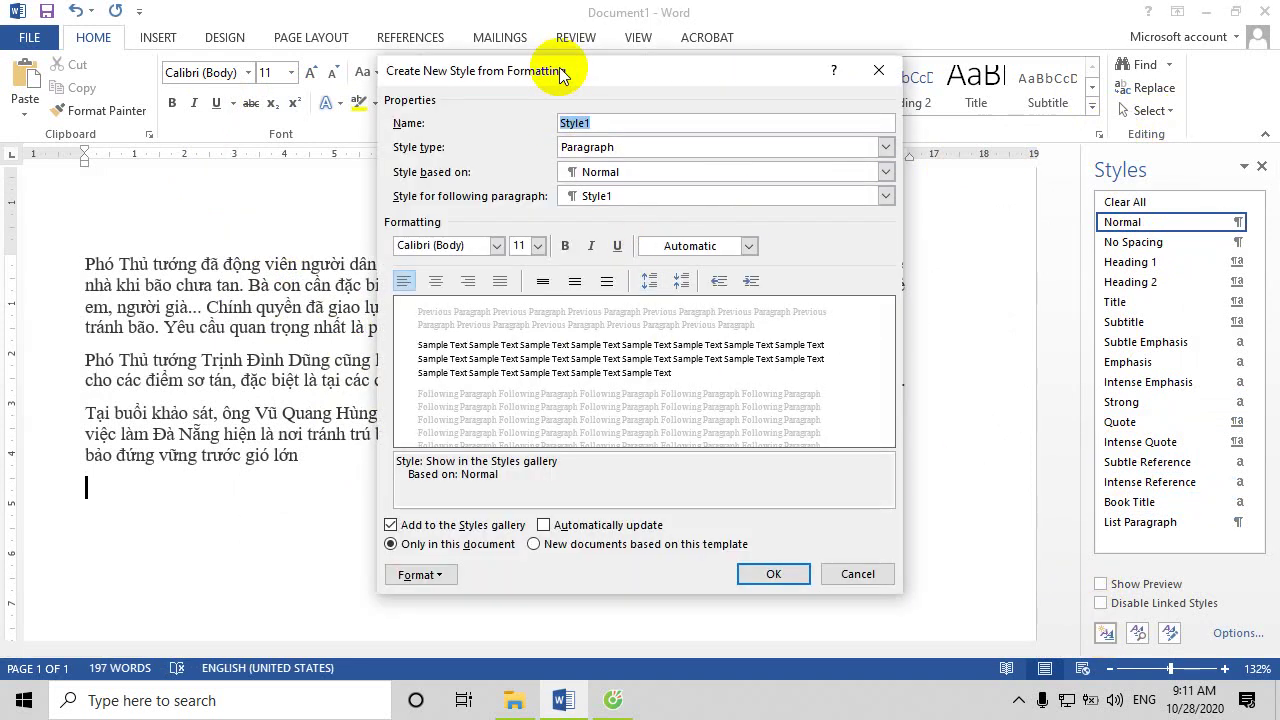
drag(561, 63, 880, 33)
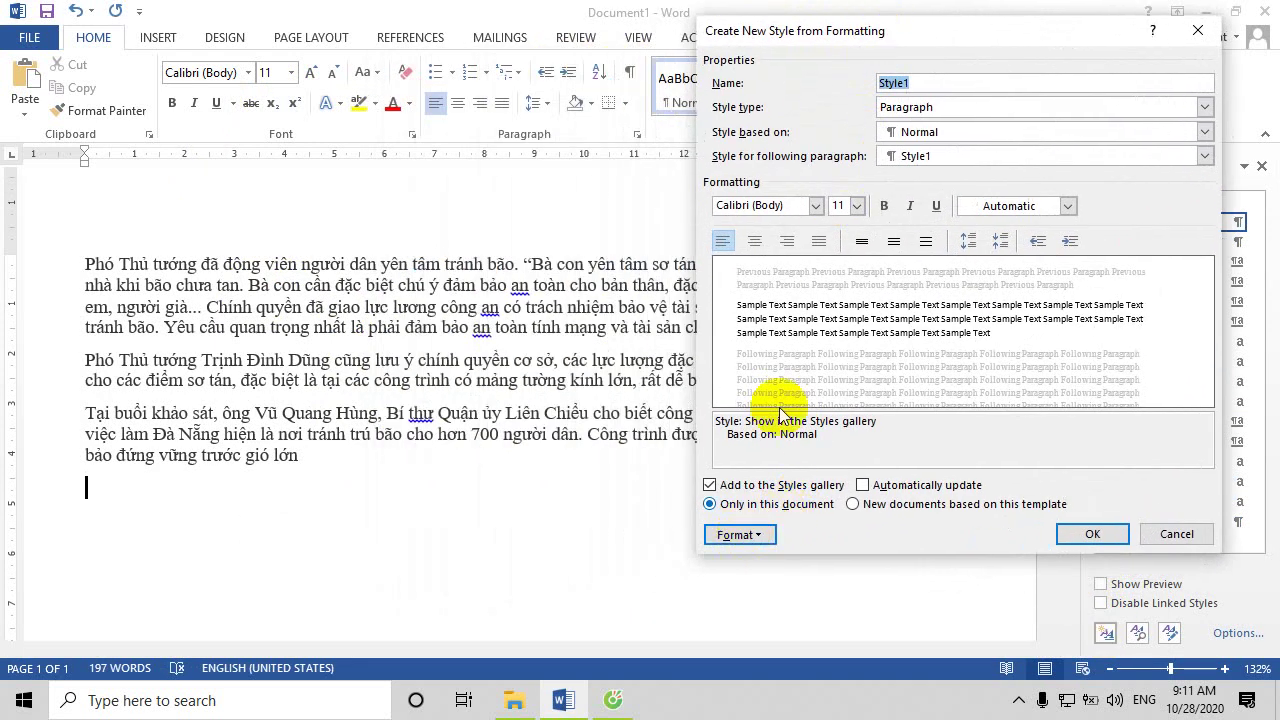
click(816, 206)
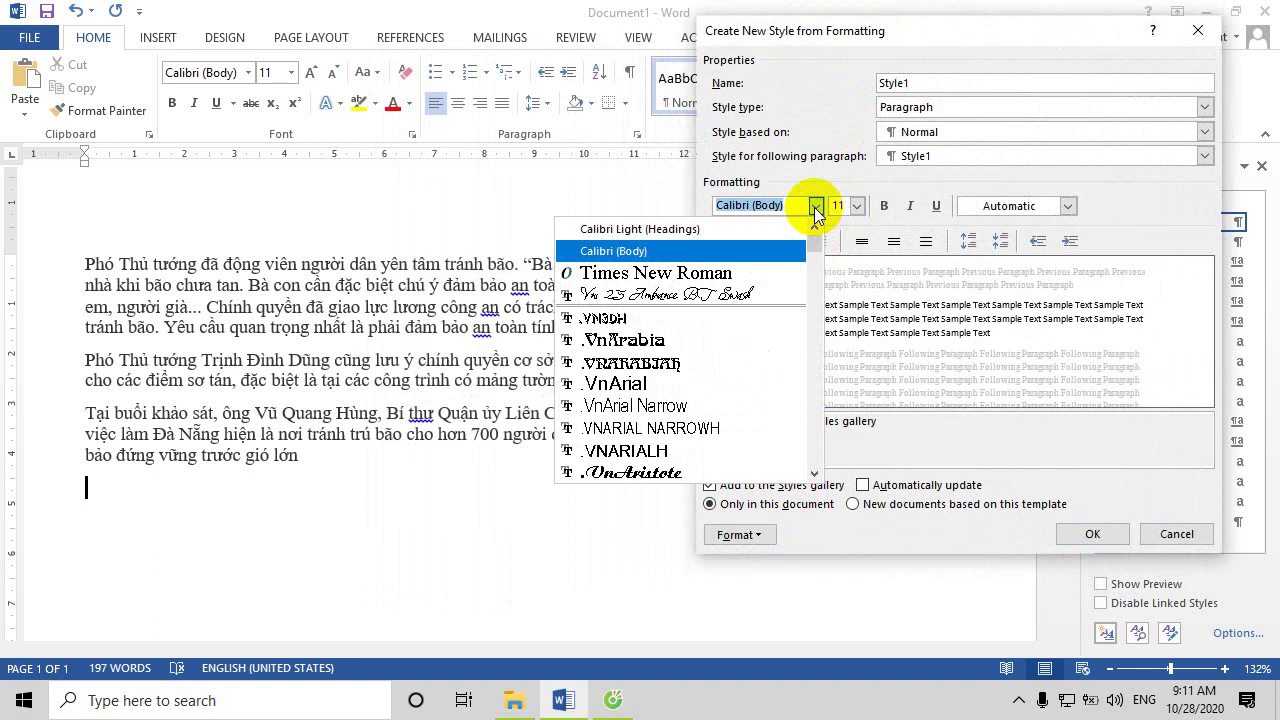
click(690, 278)
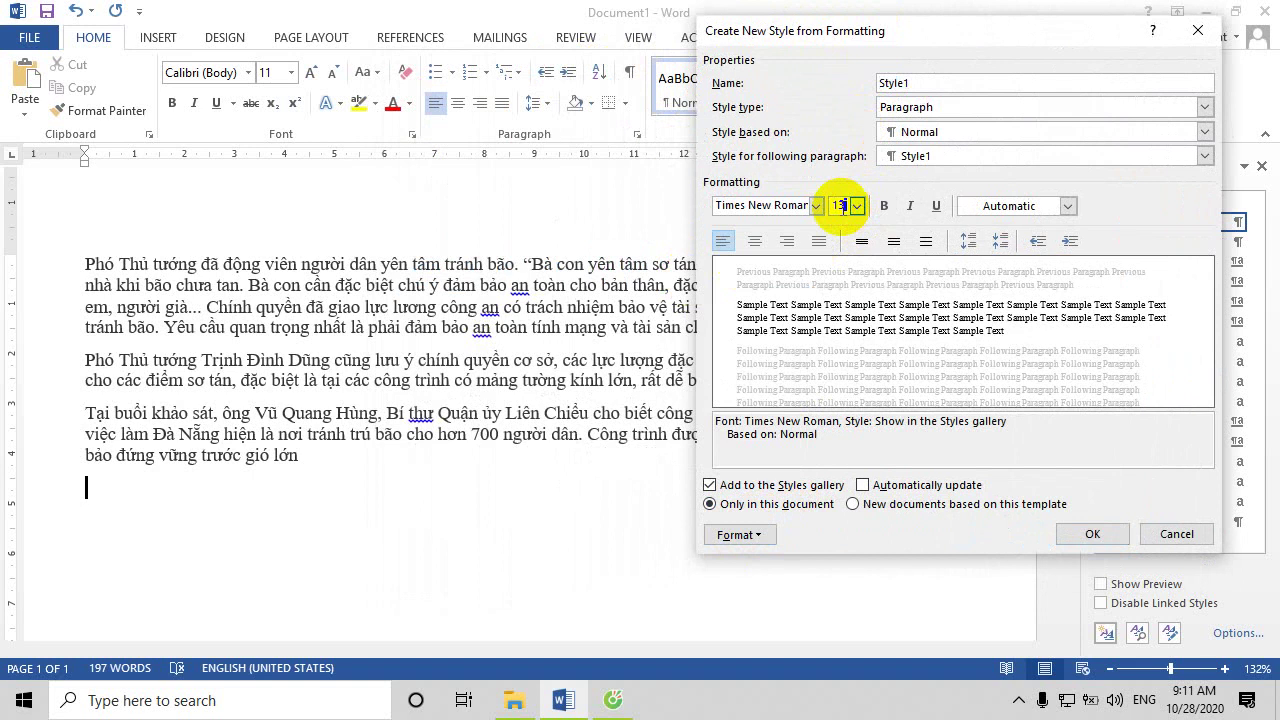
click(743, 537)
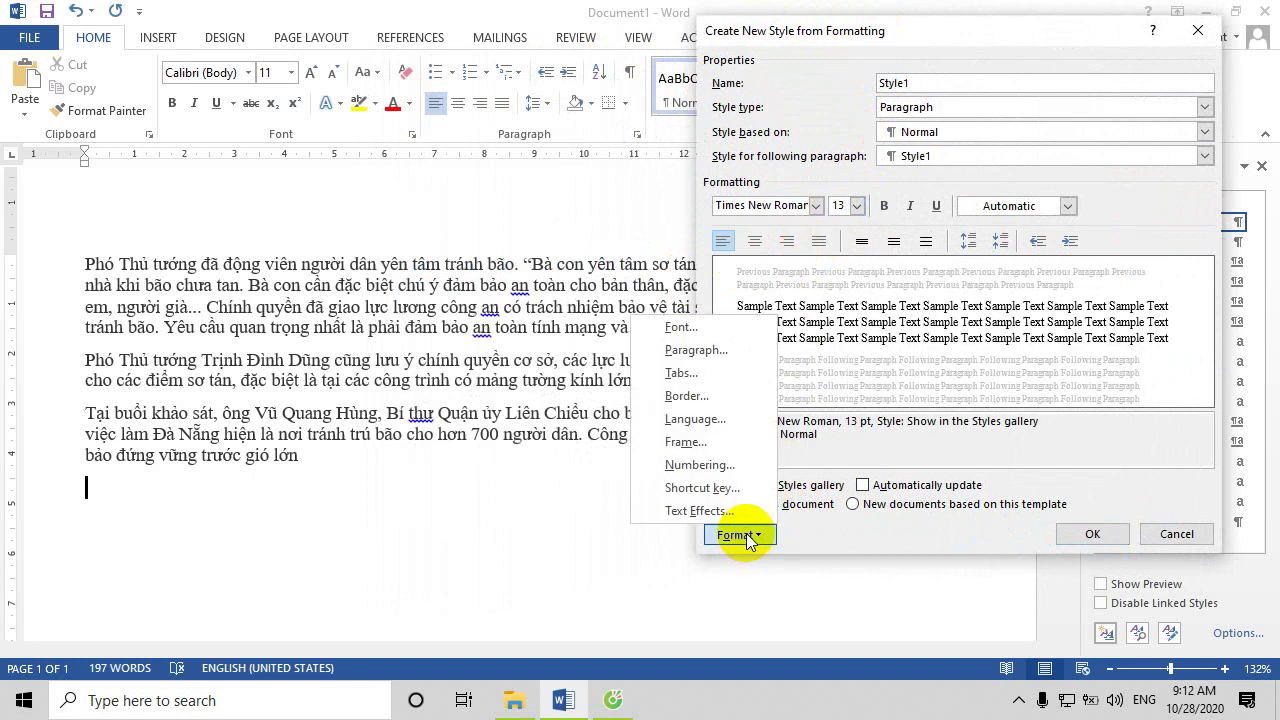
click(680, 351)
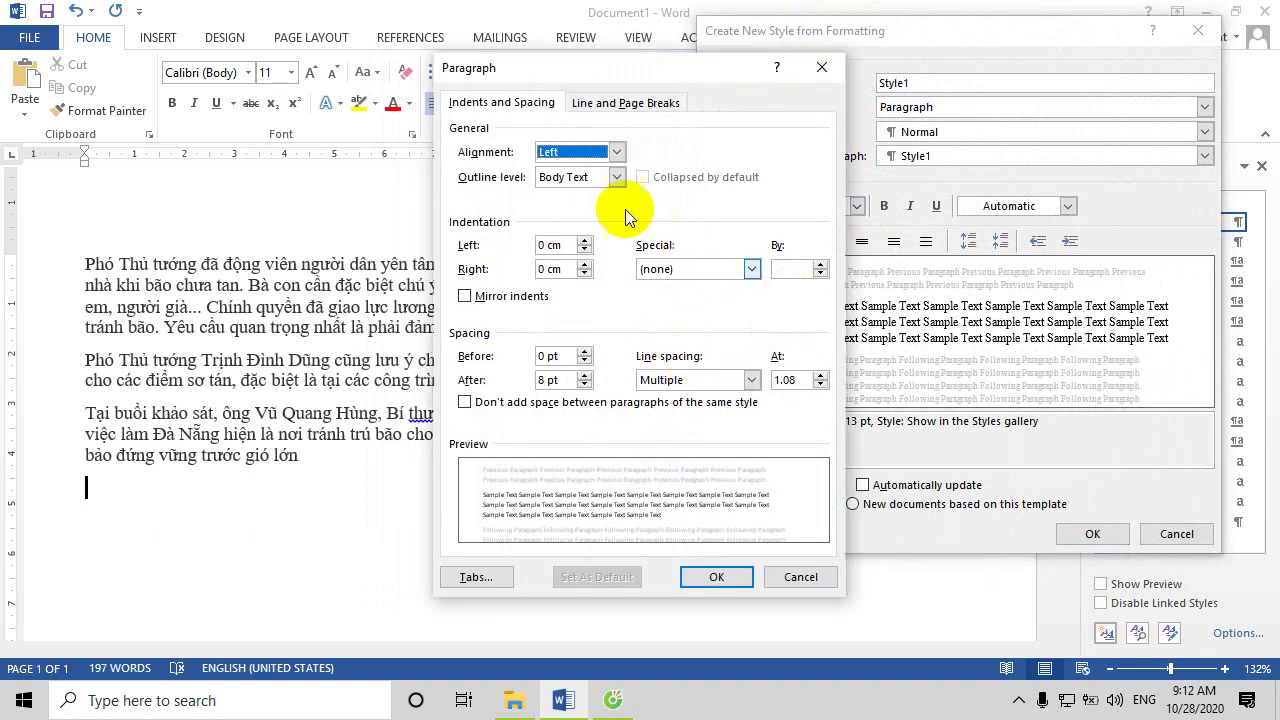
click(800, 378)
text(1.4)
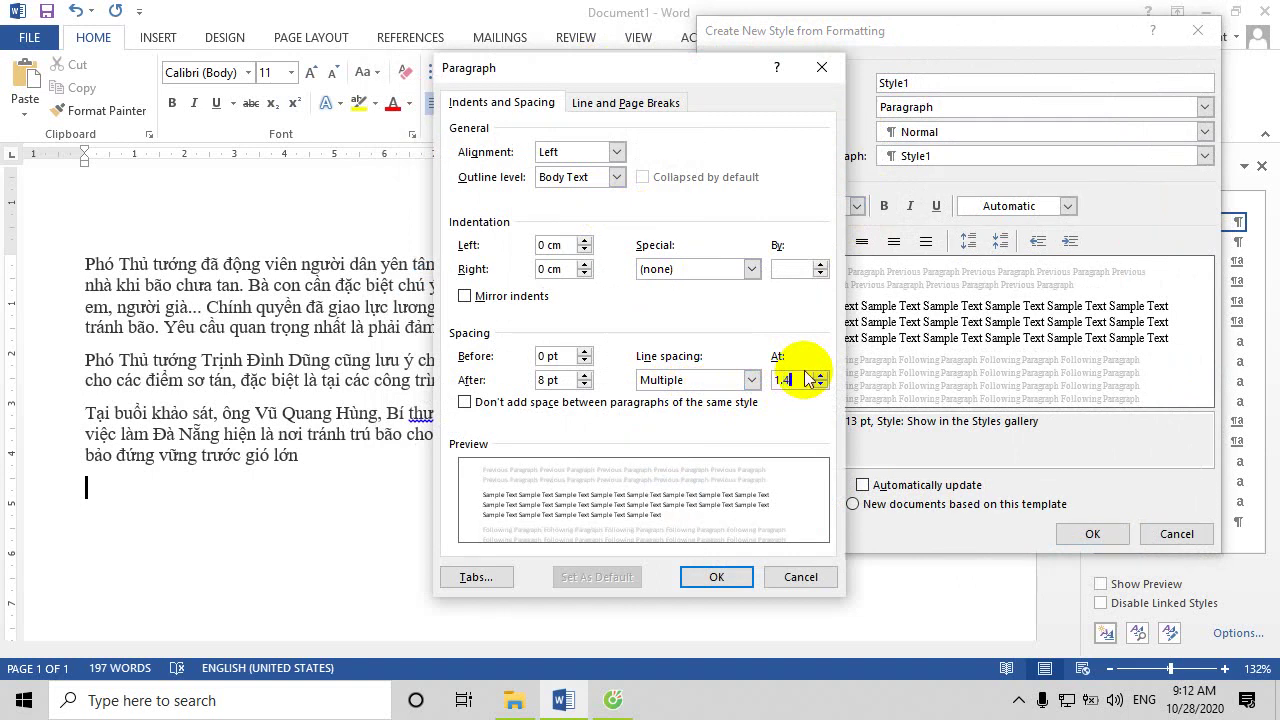
click(711, 574)
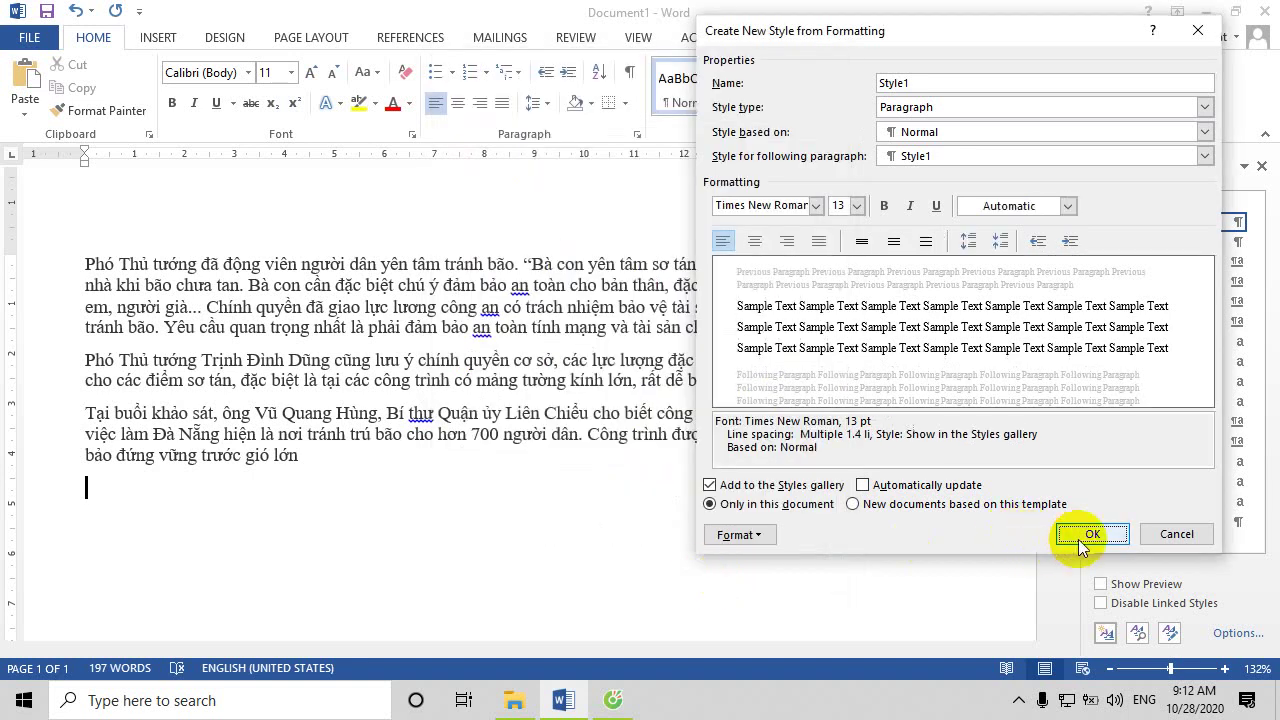
click(1090, 534)
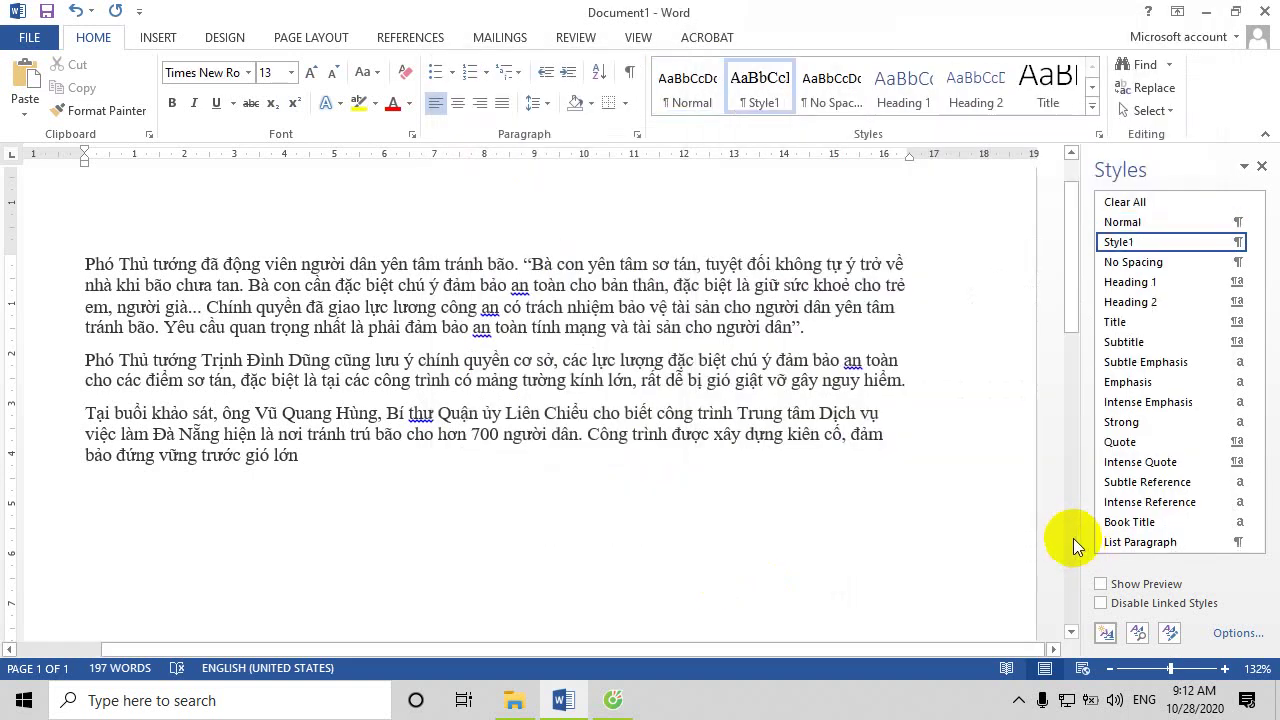
Apply Style1 to the three article paragraphs and bring up its Modify Style settings
mouse_move(86, 262)
mouse_down()
mouse_move(150, 330)
mouse_move(341, 470)
mouse_up()
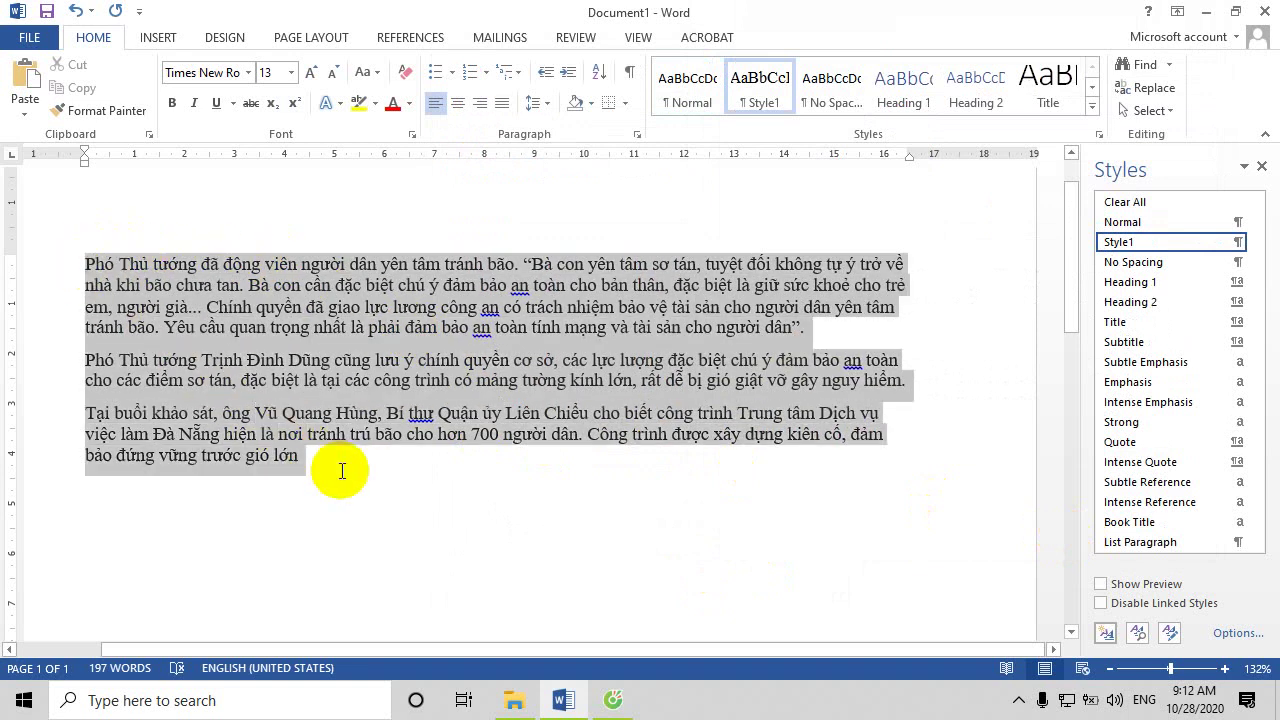
click(1168, 243)
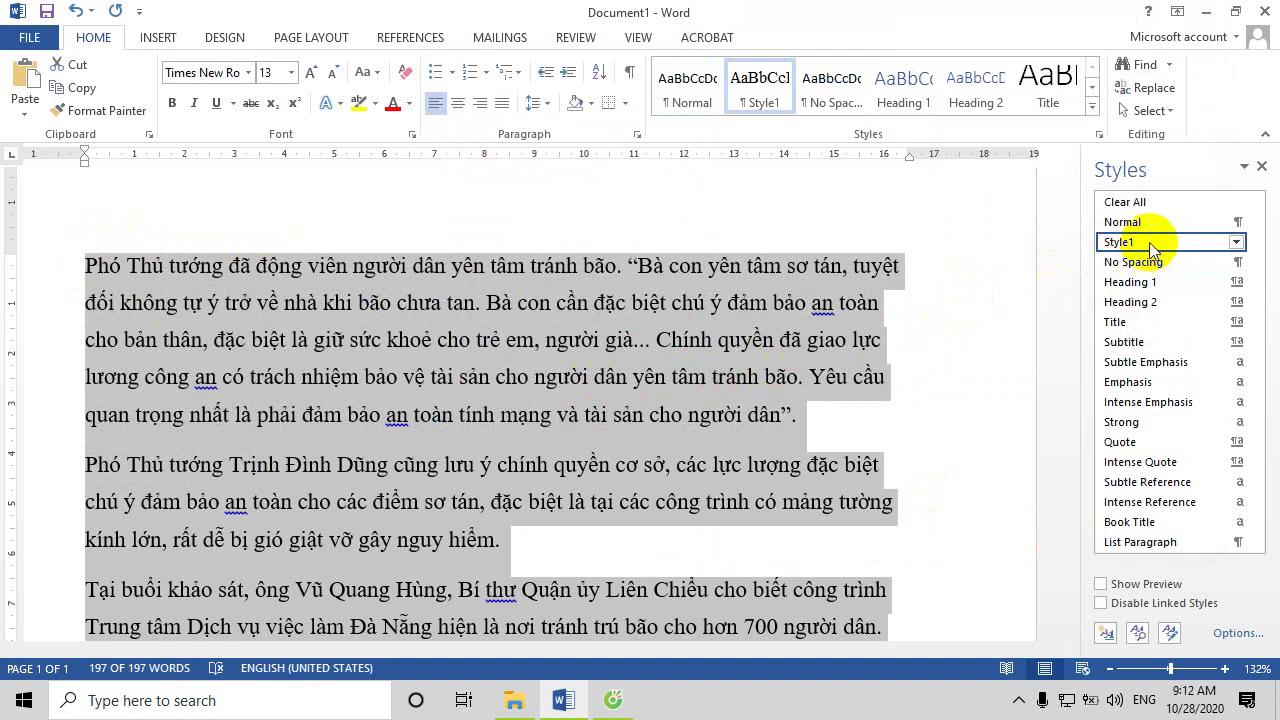
mouse_move(1150, 250)
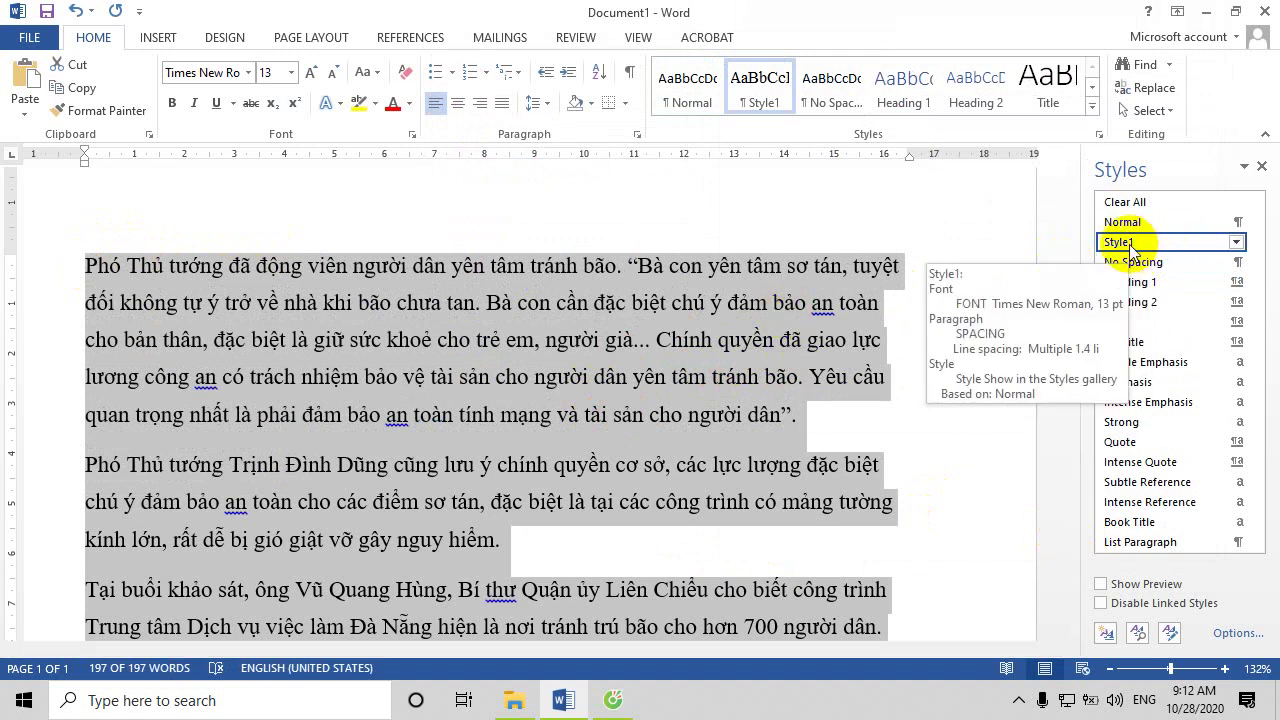
right_click(1133, 248)
click(1068, 288)
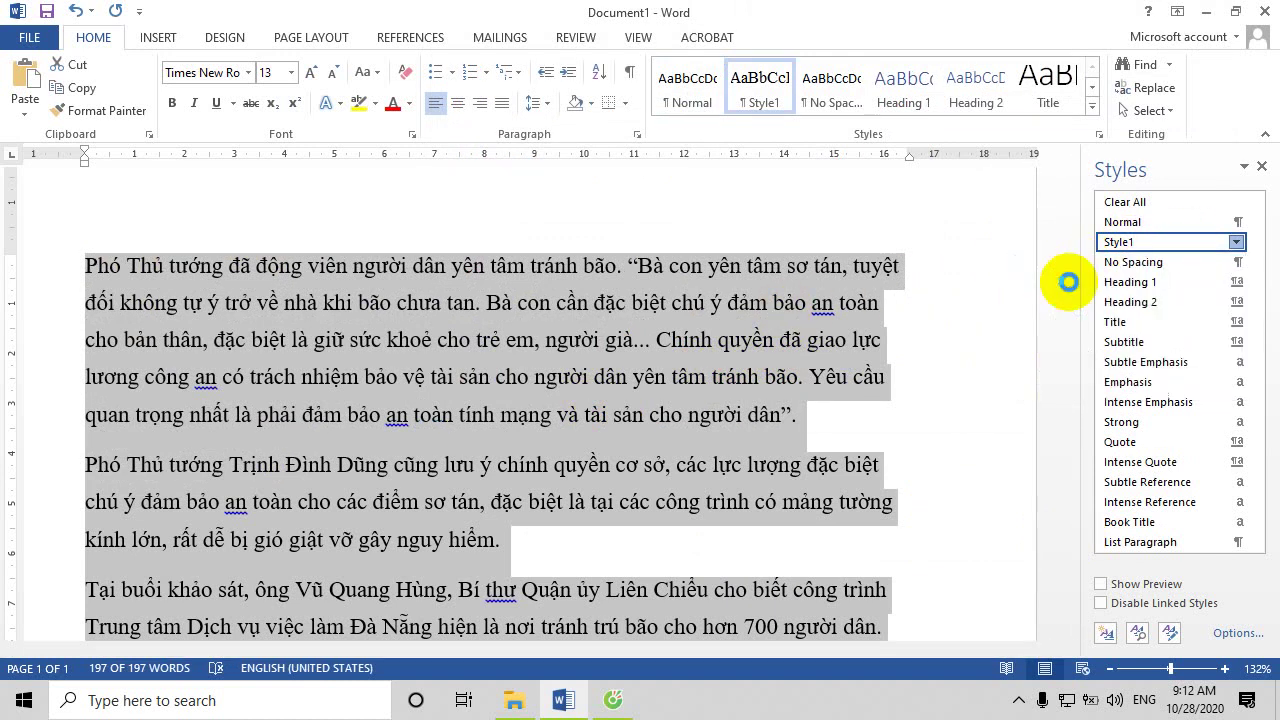
Rename the style to 'baibao' and make it justified
key(BackSpace)
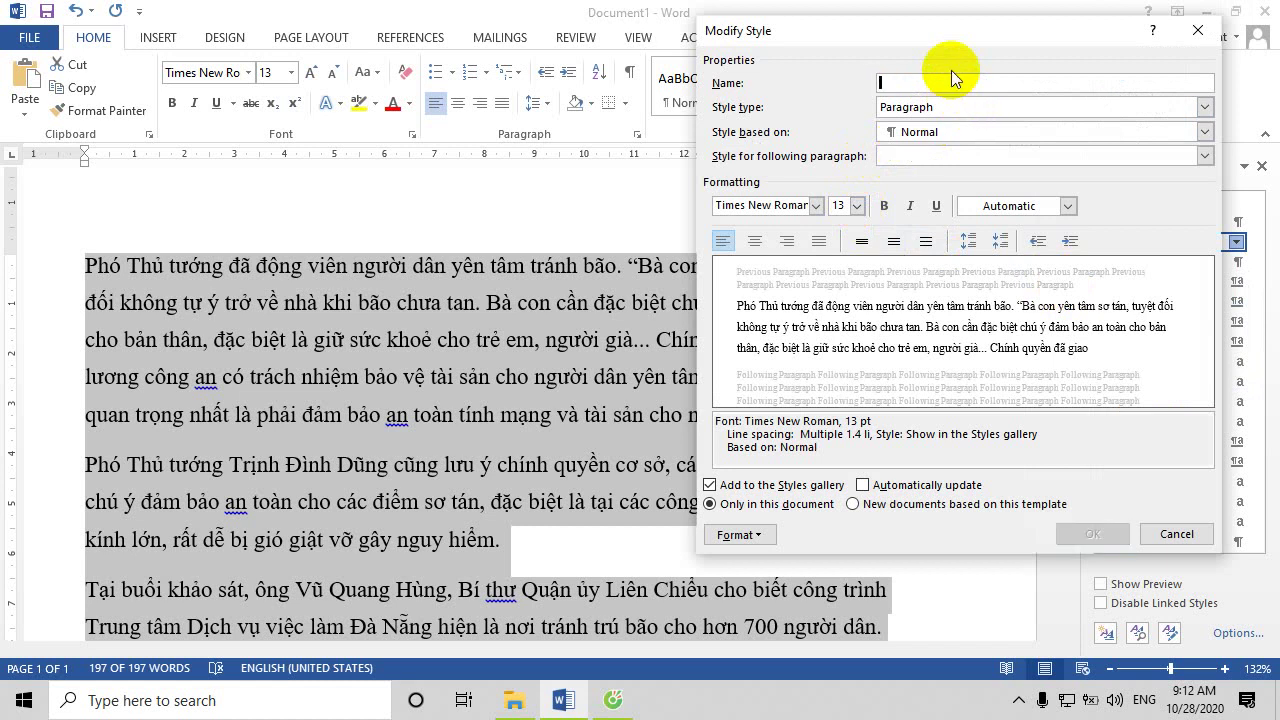
text(baibao)
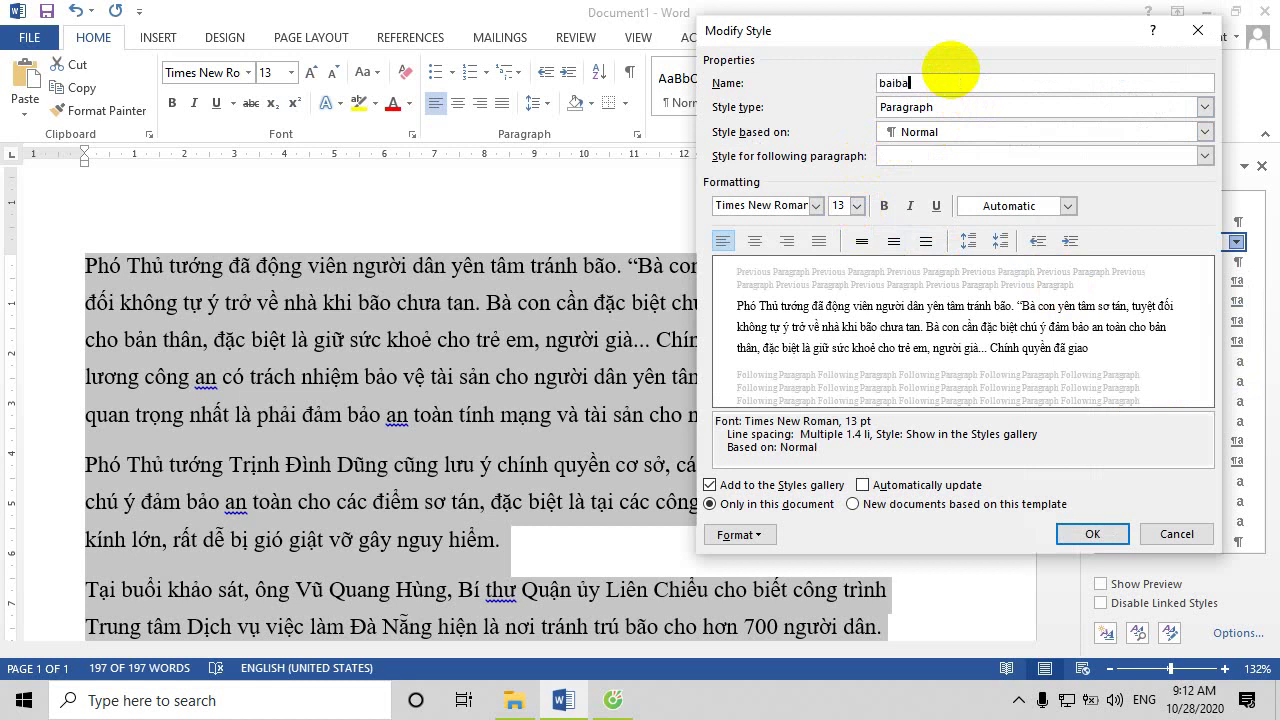
click(818, 242)
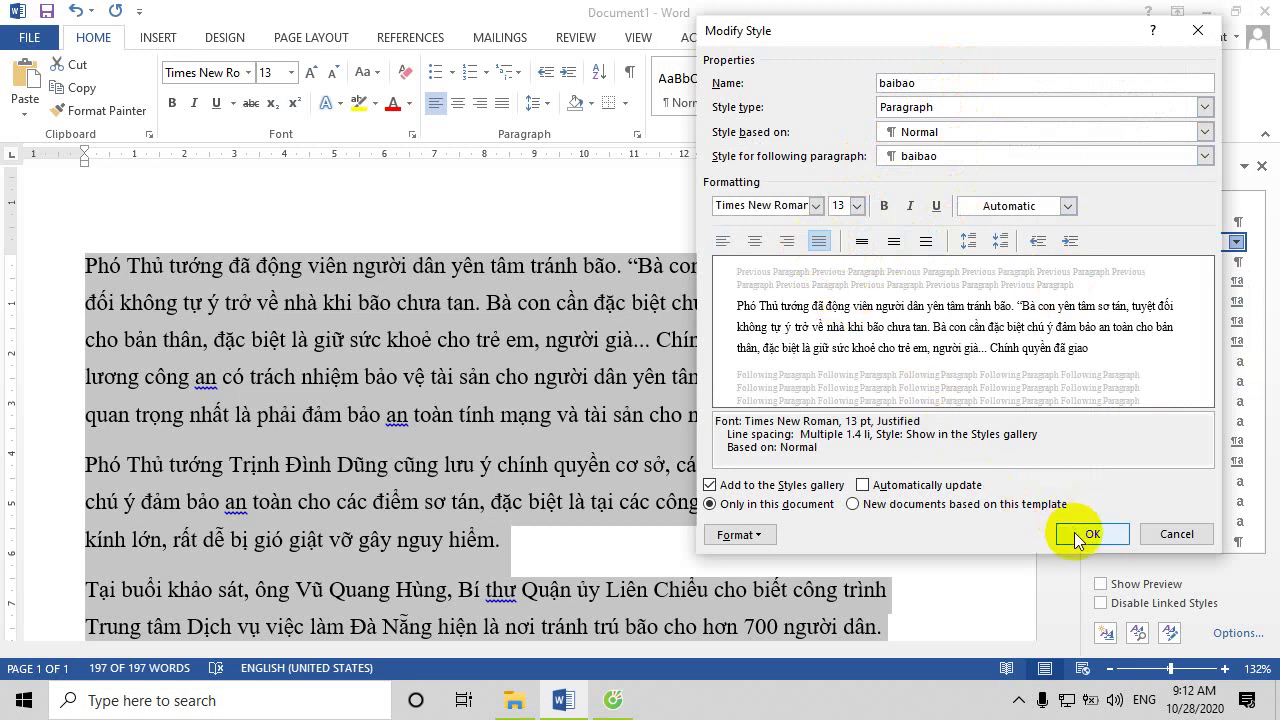
click(1075, 532)
Deselect the paragraphs and scroll through the justified article text
scroll(648, 375, down, 3)
scroll(646, 378, up, 3)
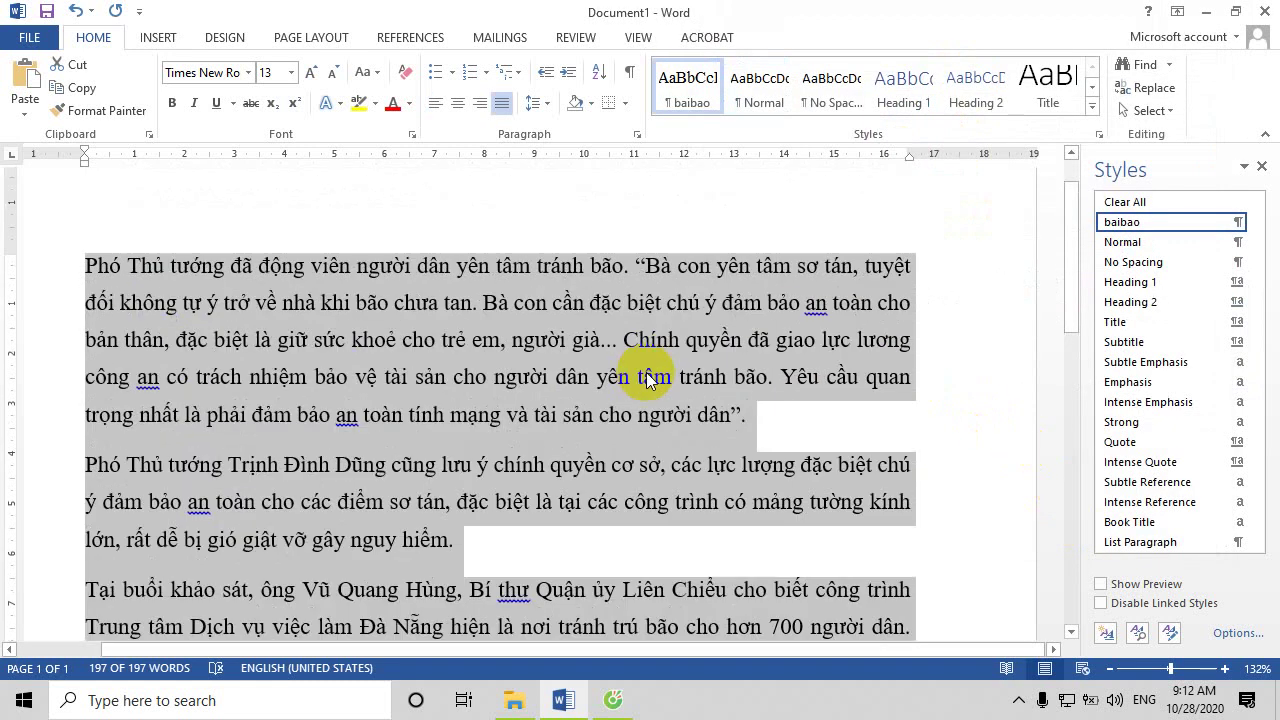
scroll(470, 343, down, 2)
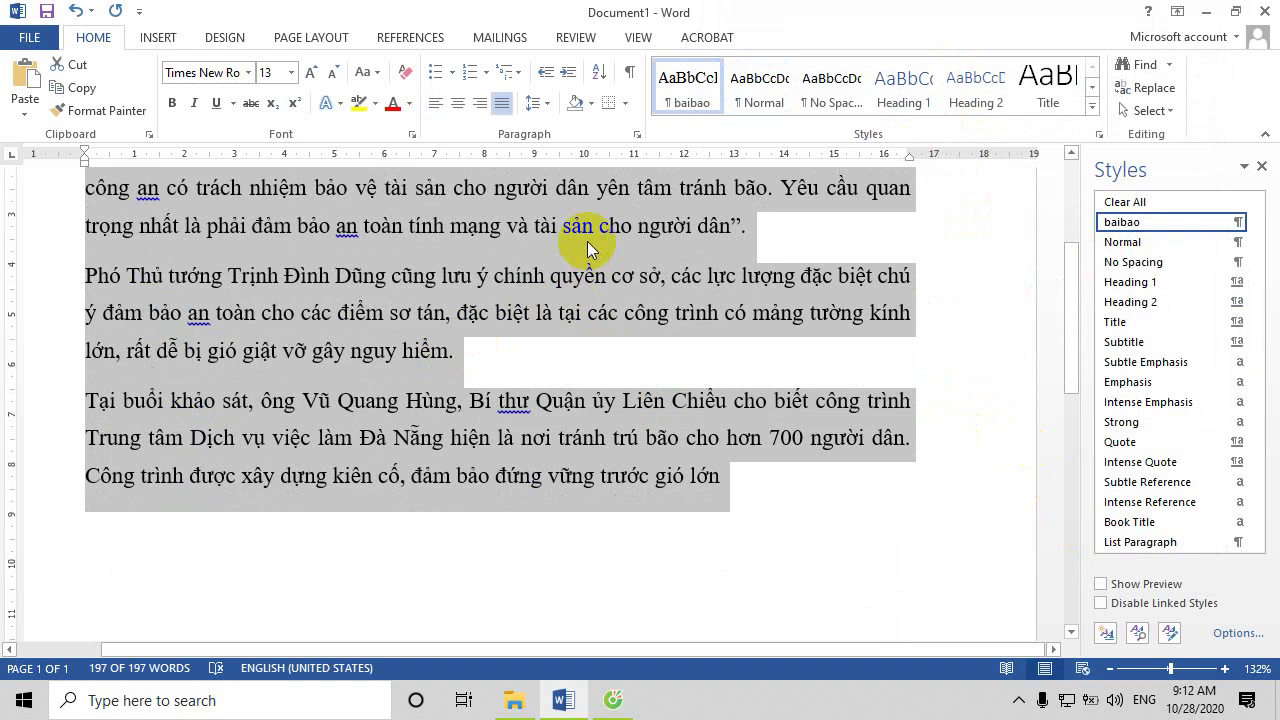
click(584, 226)
scroll(595, 295, up, 2)
scroll(413, 320, down, 1)
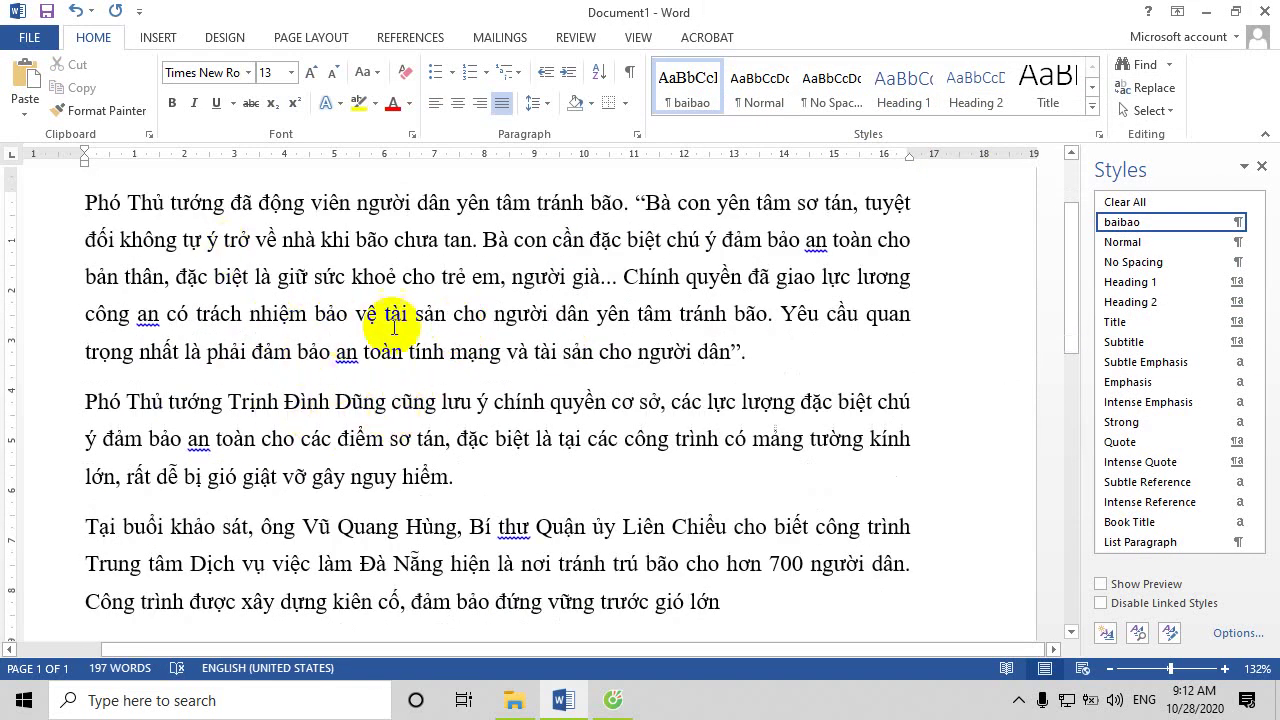
scroll(391, 326, down, 1)
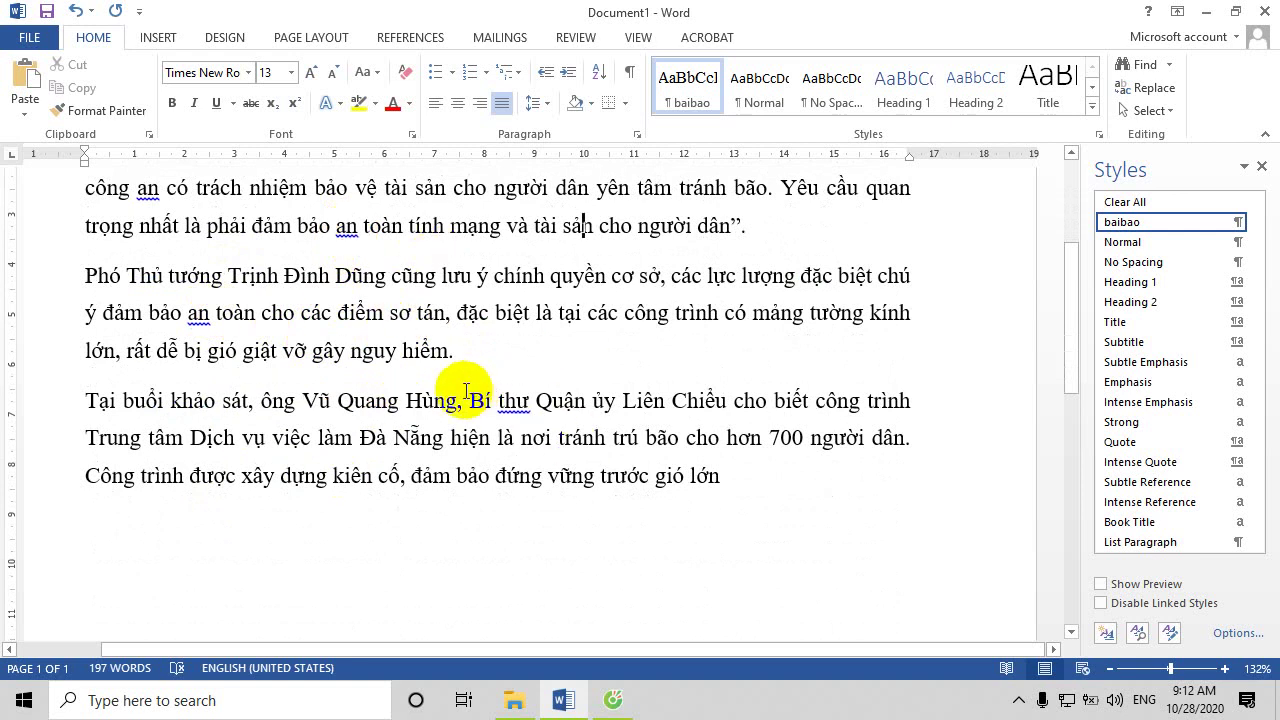
scroll(443, 394, up, 3)
scroll(448, 396, down, 1)
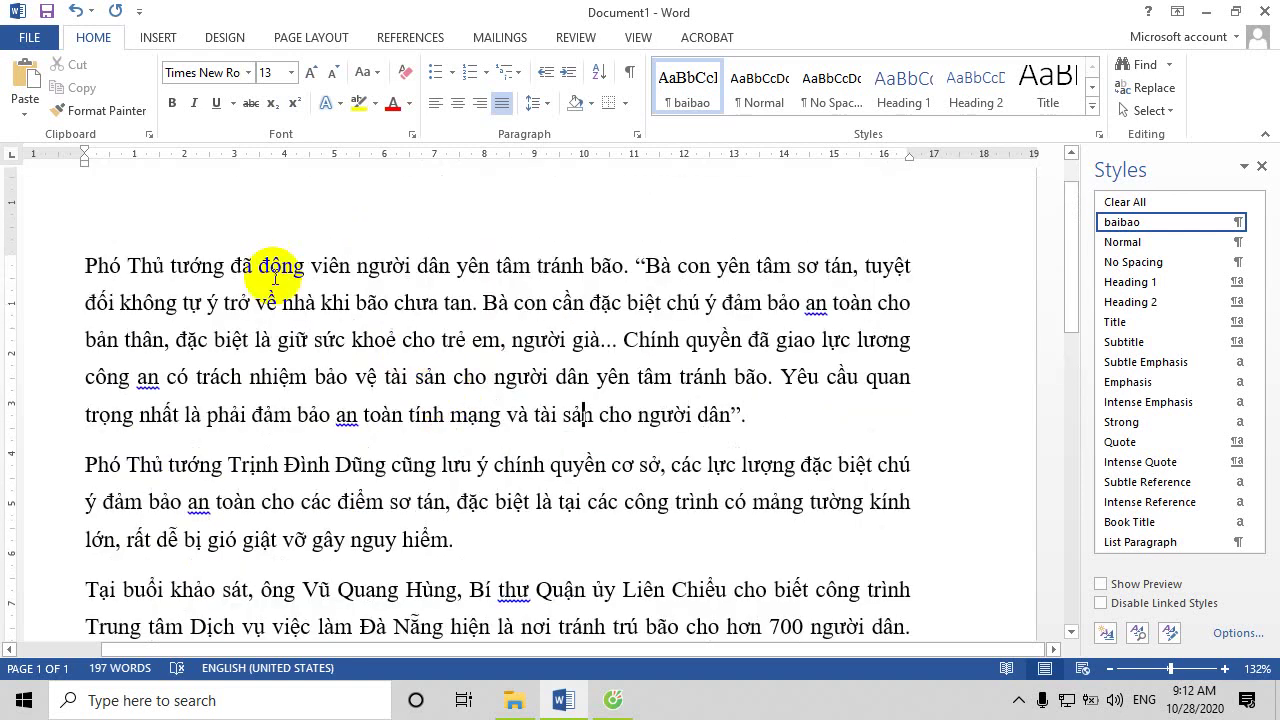
click(146, 35)
Insert teddy-bear photo 19 from the BlazePhoto Samples pictures folder
click(180, 85)
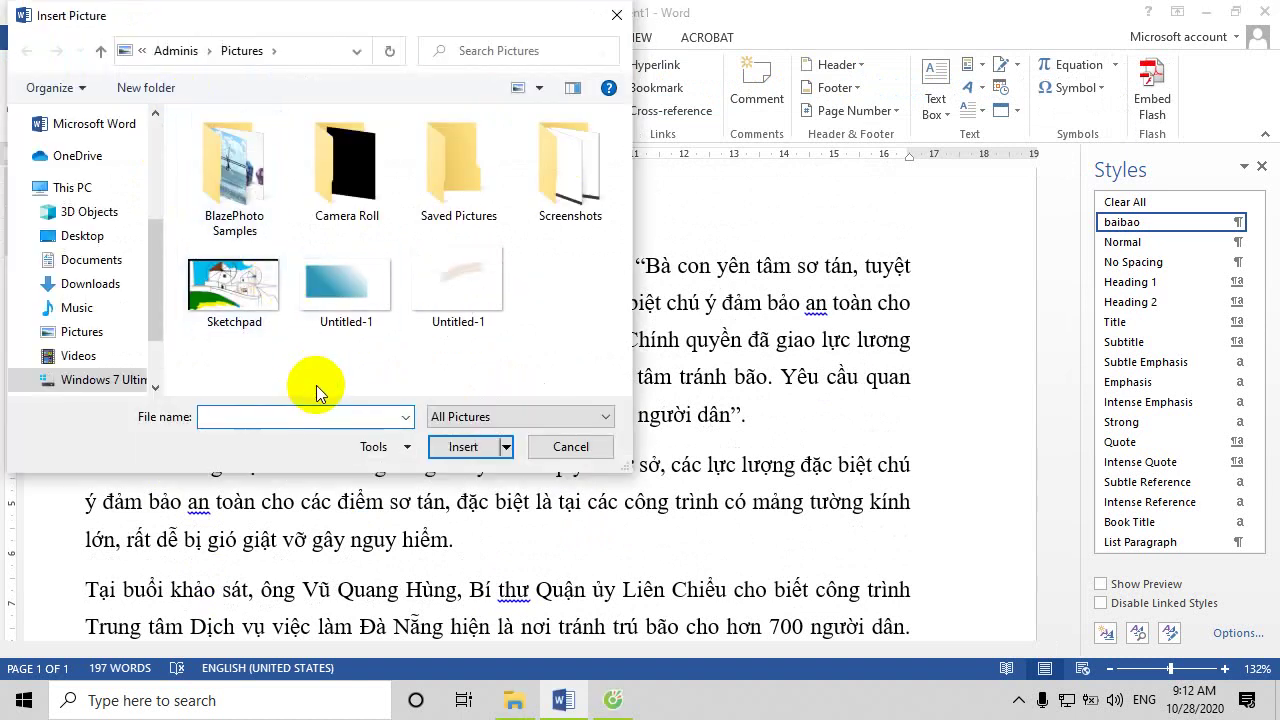
double_click(236, 177)
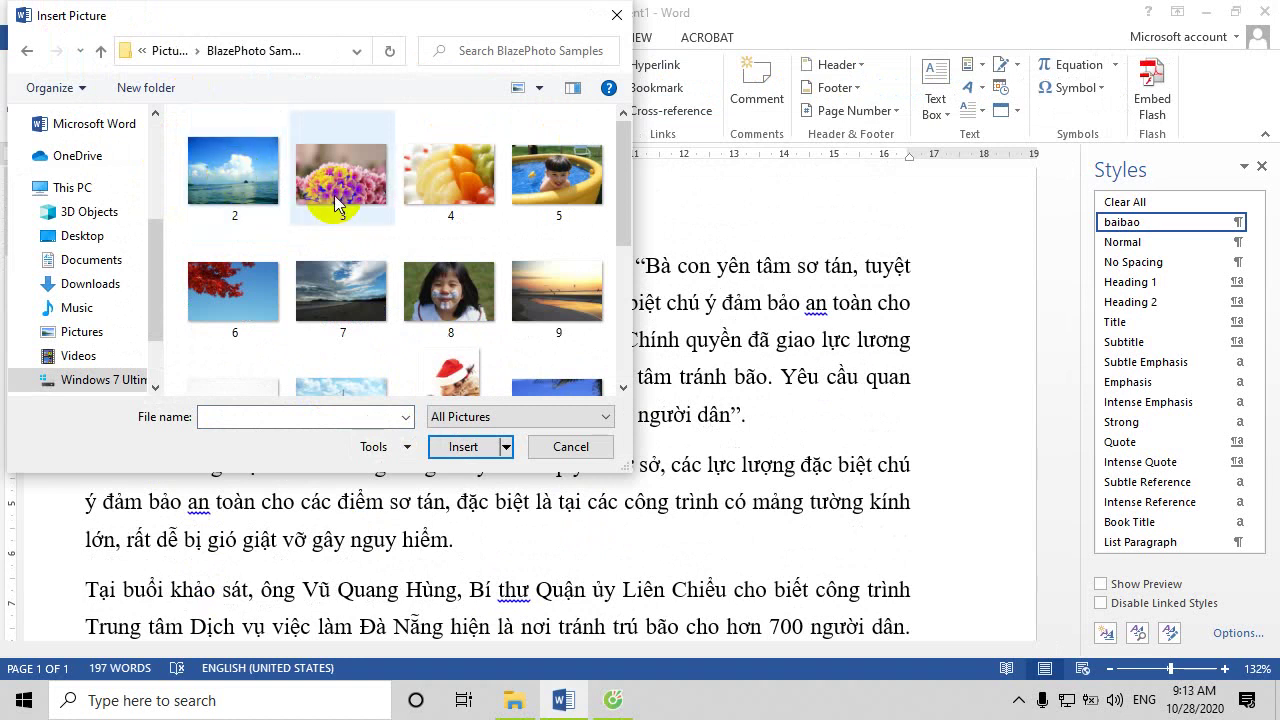
scroll(340, 203, down, 3)
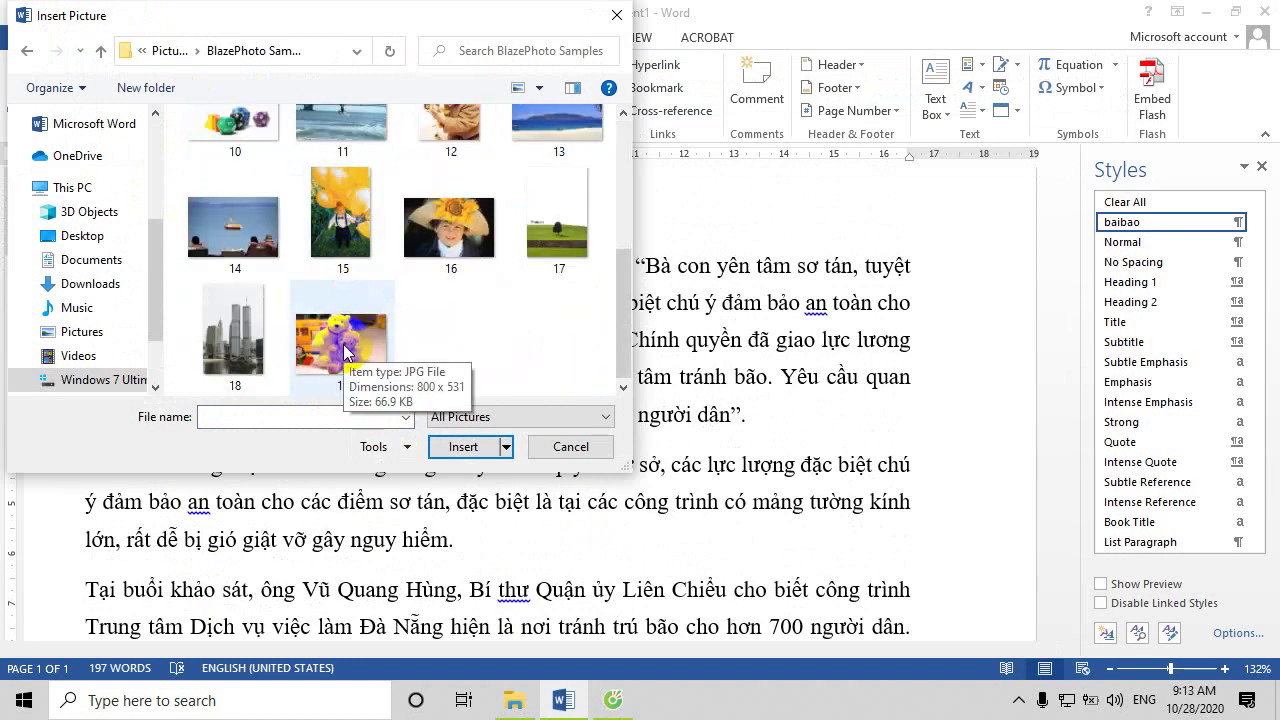
double_click(343, 350)
Scale the teddy-bear photo down to 4.96 cm by 7.48 cm
scroll(491, 337, down, 4)
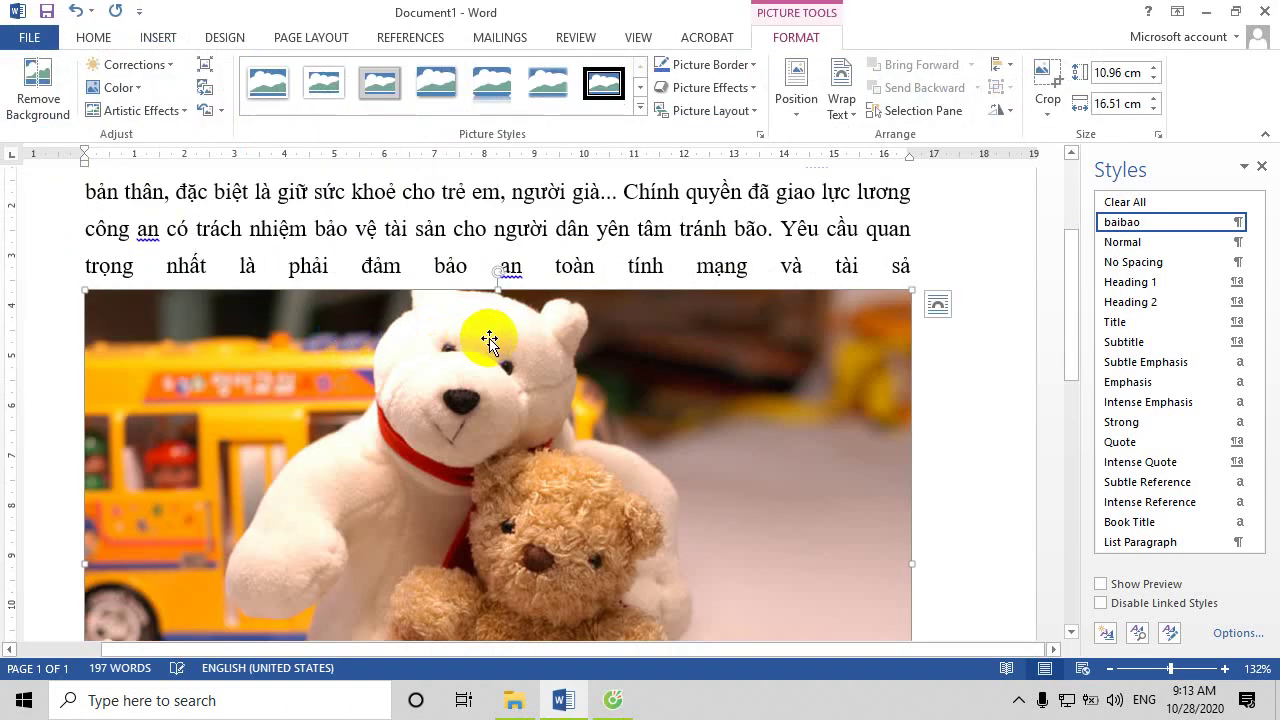
scroll(621, 348, down, 3)
scroll(621, 348, down, 2)
scroll(621, 348, up, 4)
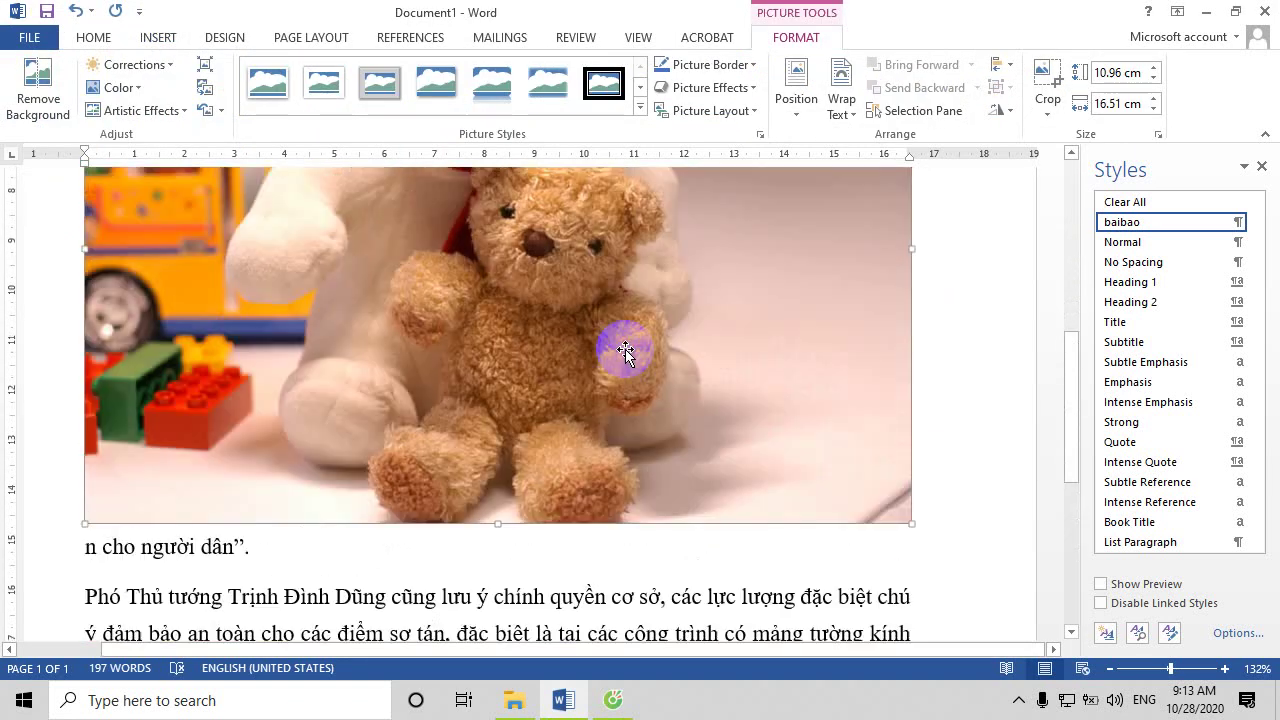
mouse_move(913, 523)
mouse_down()
mouse_move(621, 285)
mouse_move(454, 247)
mouse_up()
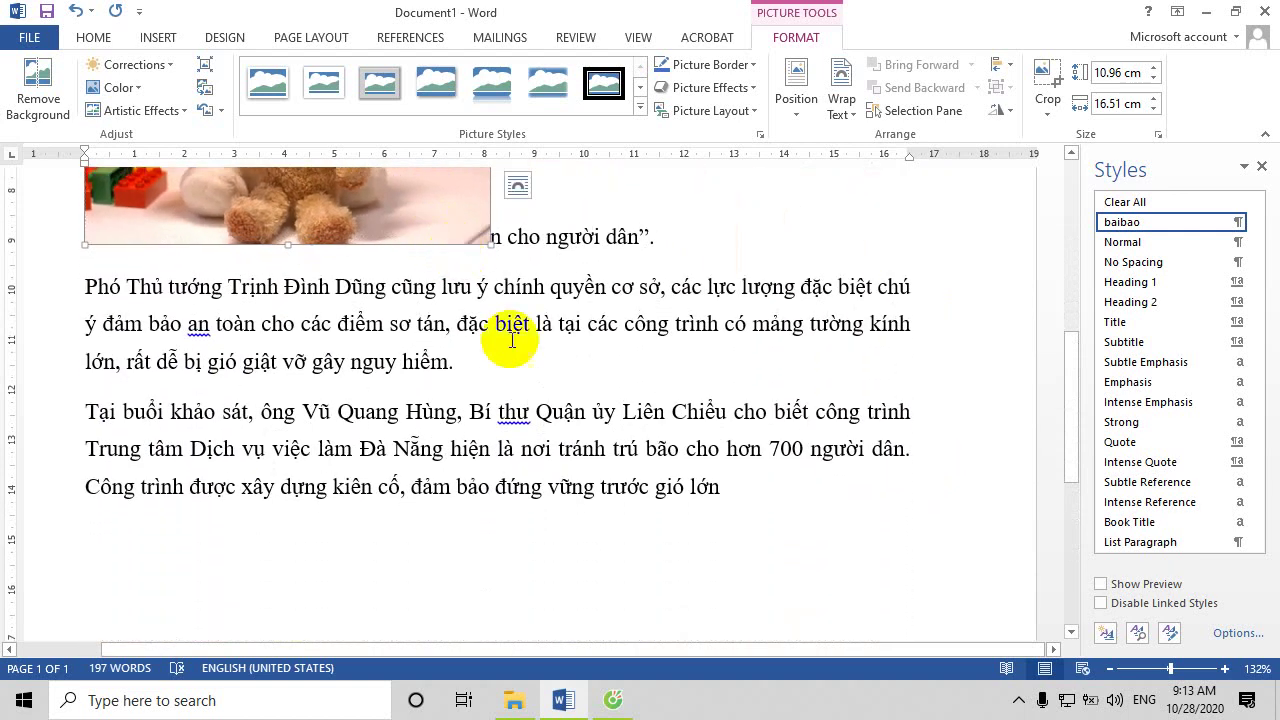
scroll(449, 343, up, 5)
scroll(427, 466, down, 3)
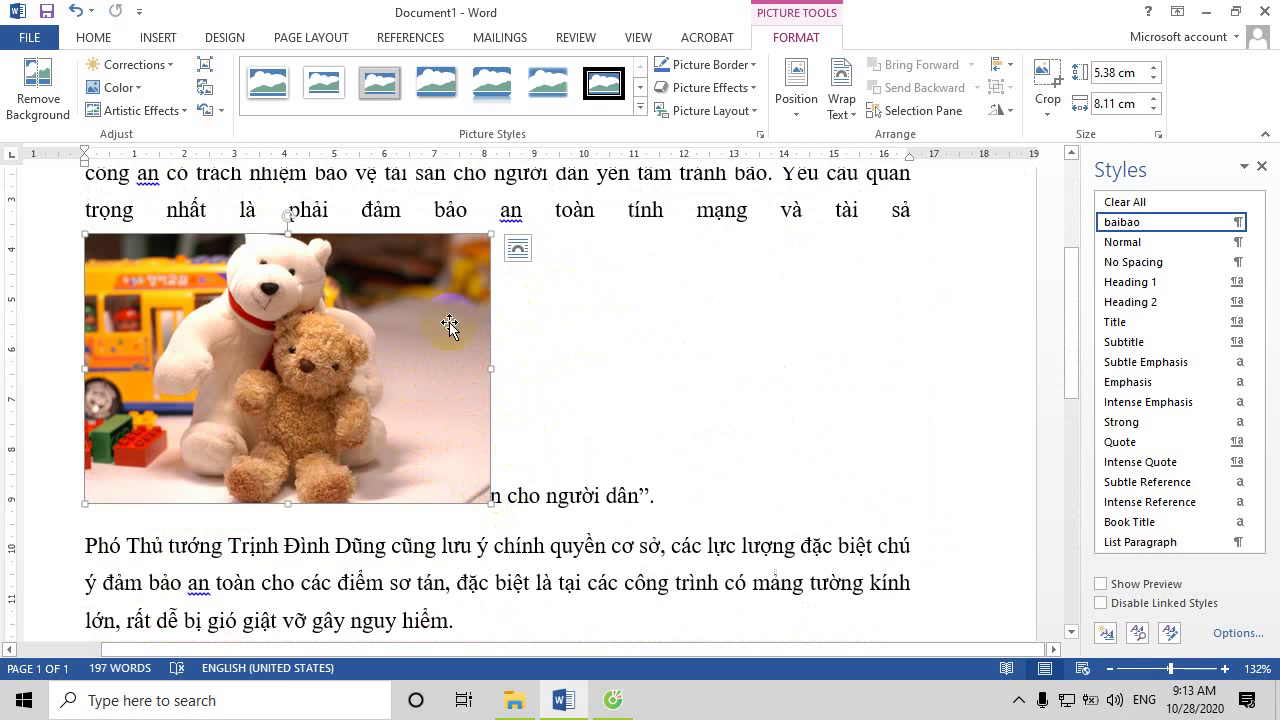
drag(491, 503, 459, 481)
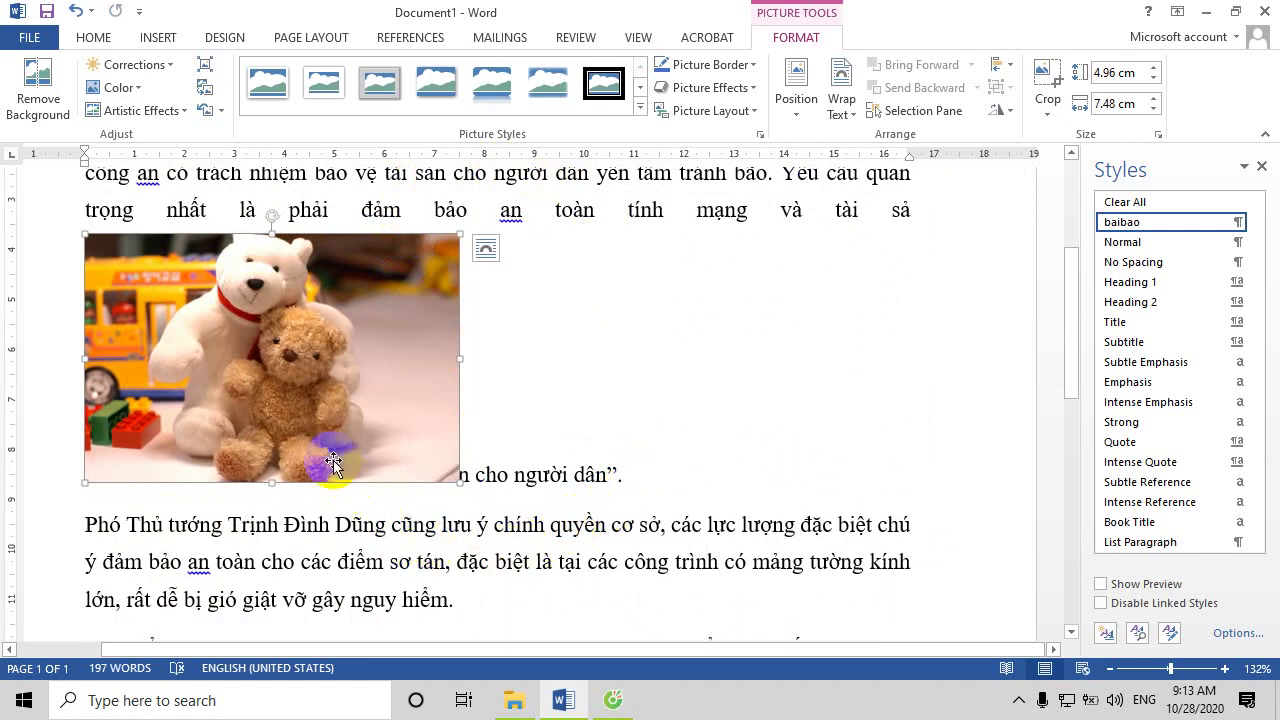
scroll(327, 420, down, 1)
scroll(320, 272, up, 2)
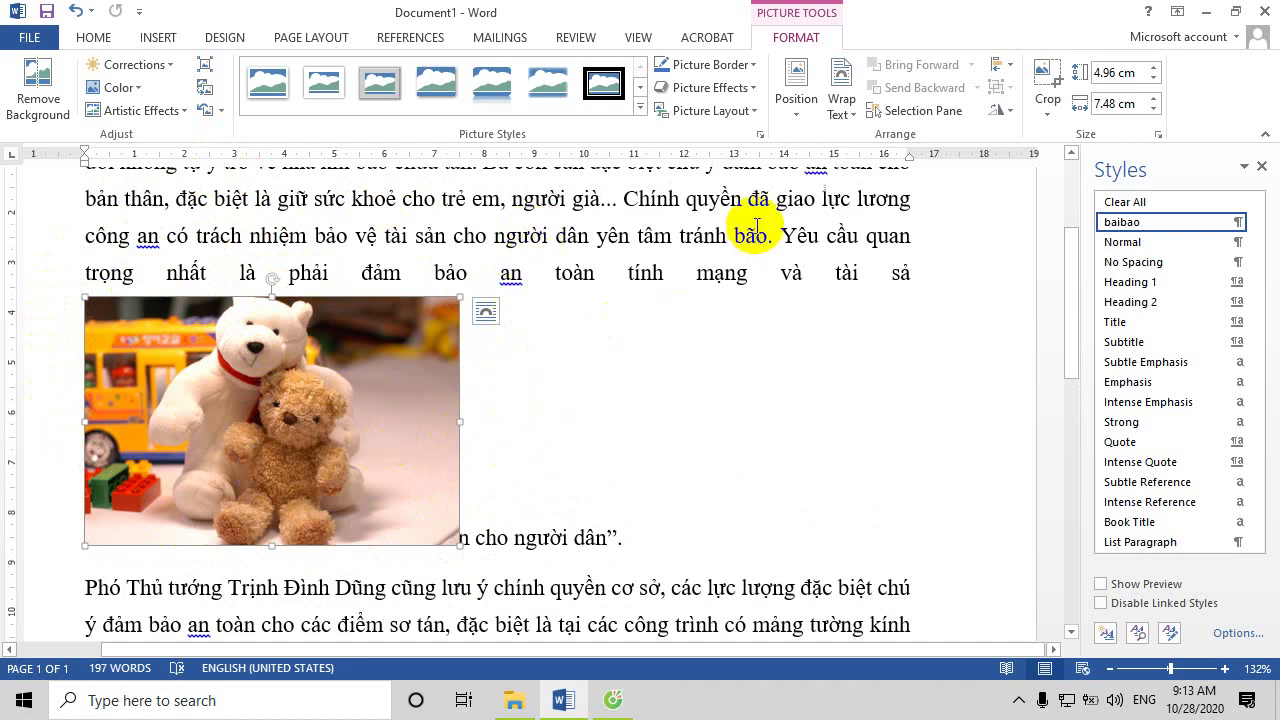
Give the photo Square text wrapping and place it at the second paragraph's left margin
click(845, 104)
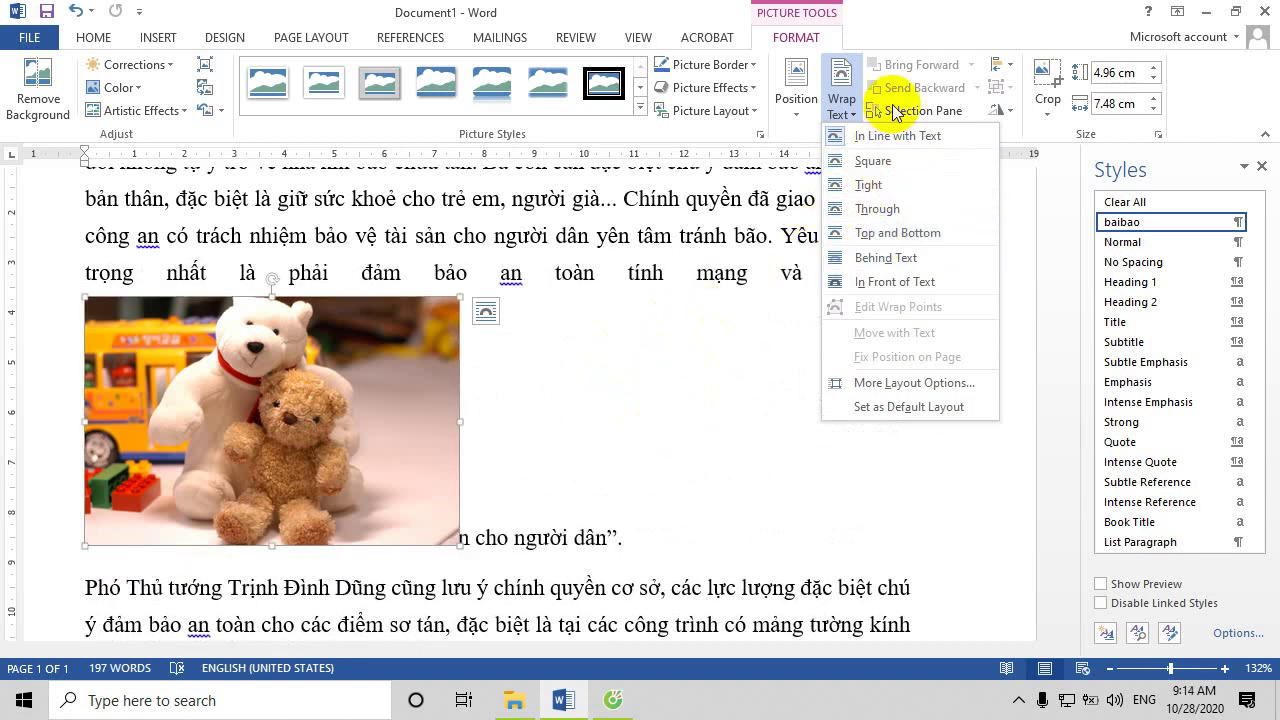
click(873, 162)
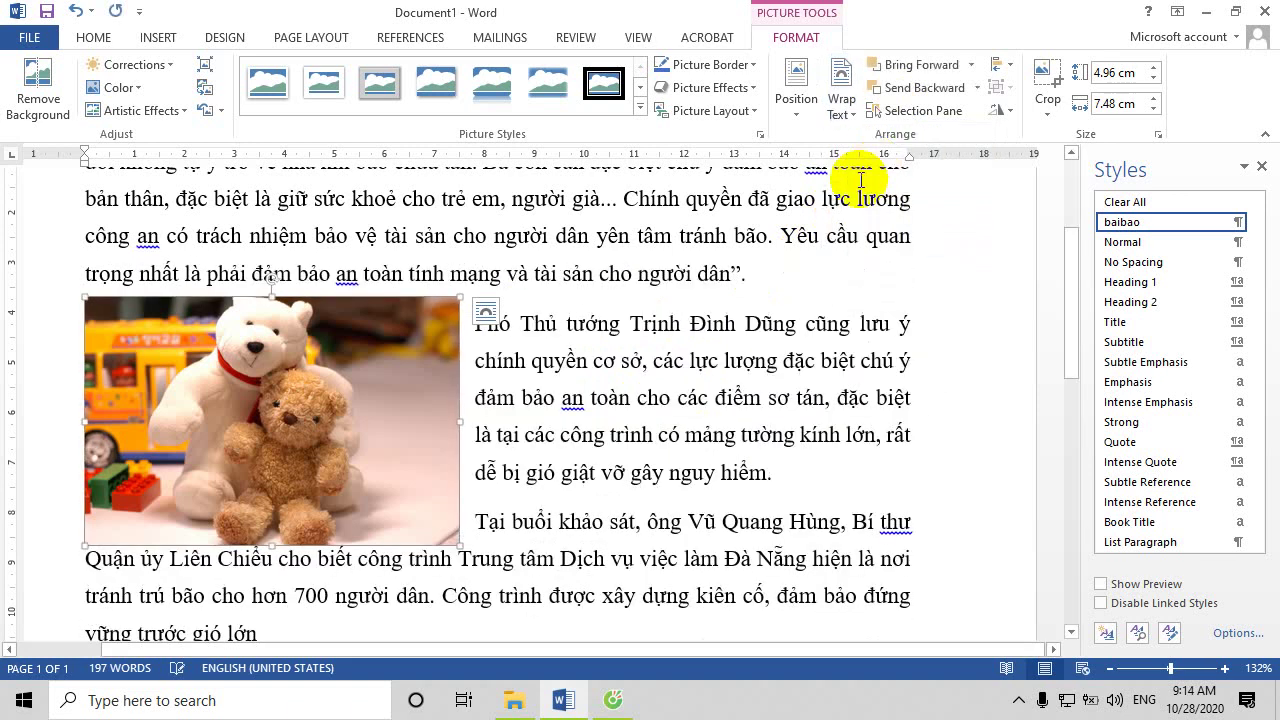
drag(400, 418, 532, 416)
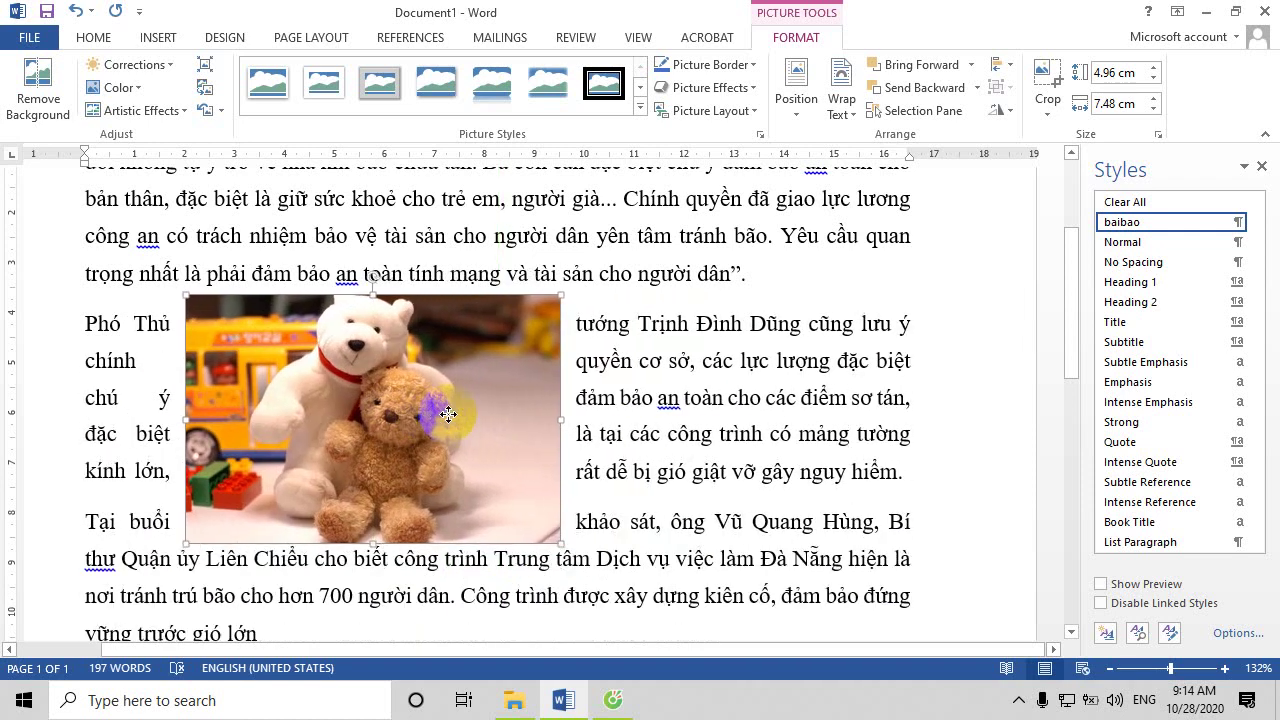
drag(532, 416, 596, 415)
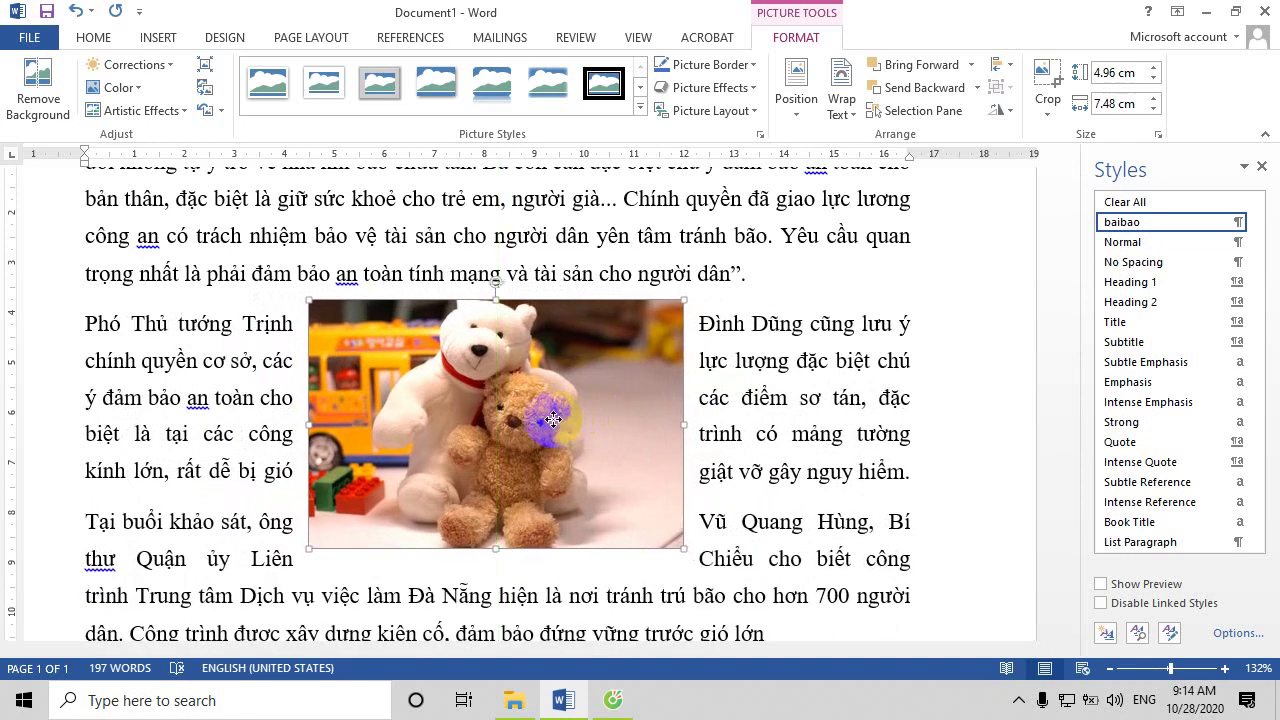
drag(596, 415, 355, 424)
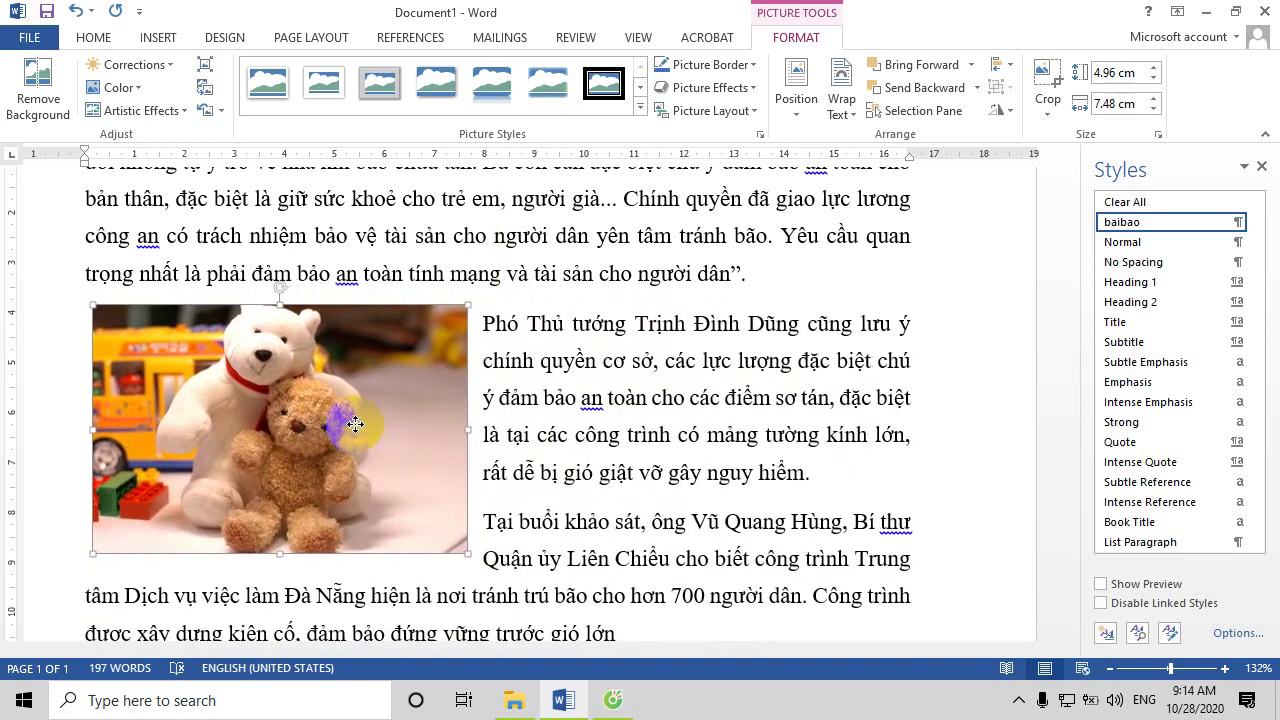
scroll(428, 343, down, 3)
scroll(457, 373, up, 2)
scroll(457, 370, up, 5)
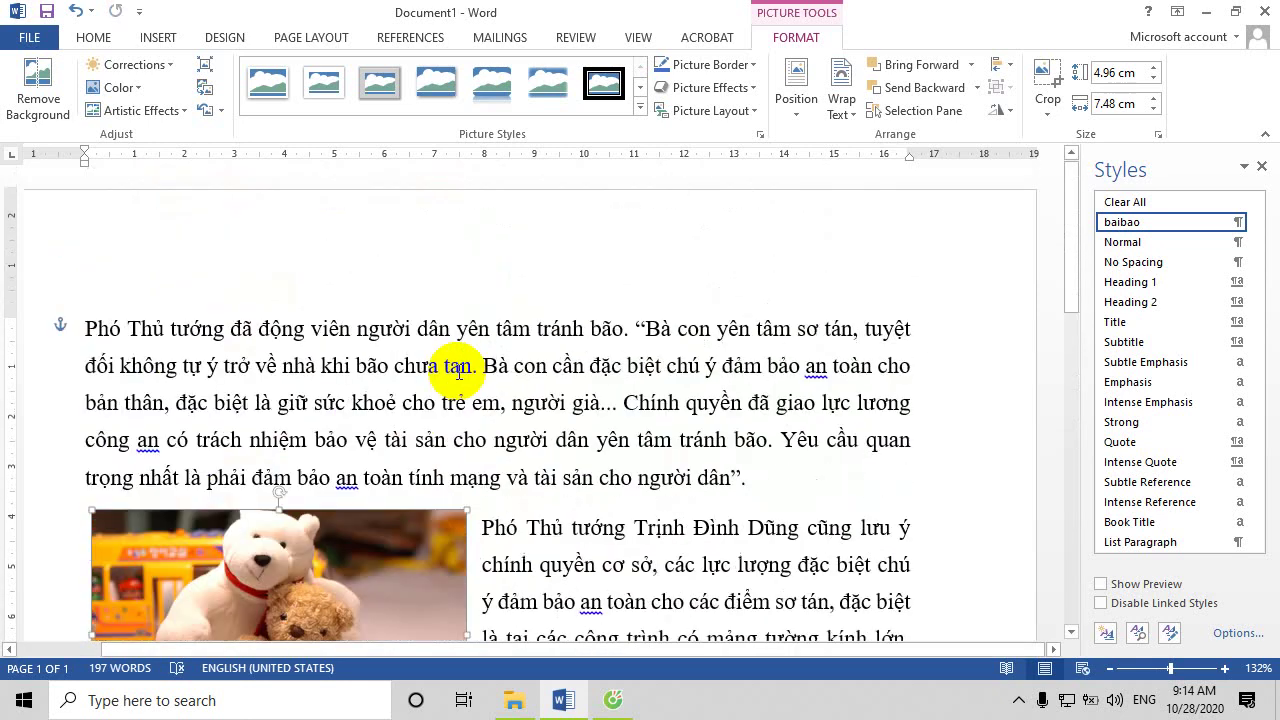
scroll(455, 368, down, 3)
scroll(333, 415, up, 2)
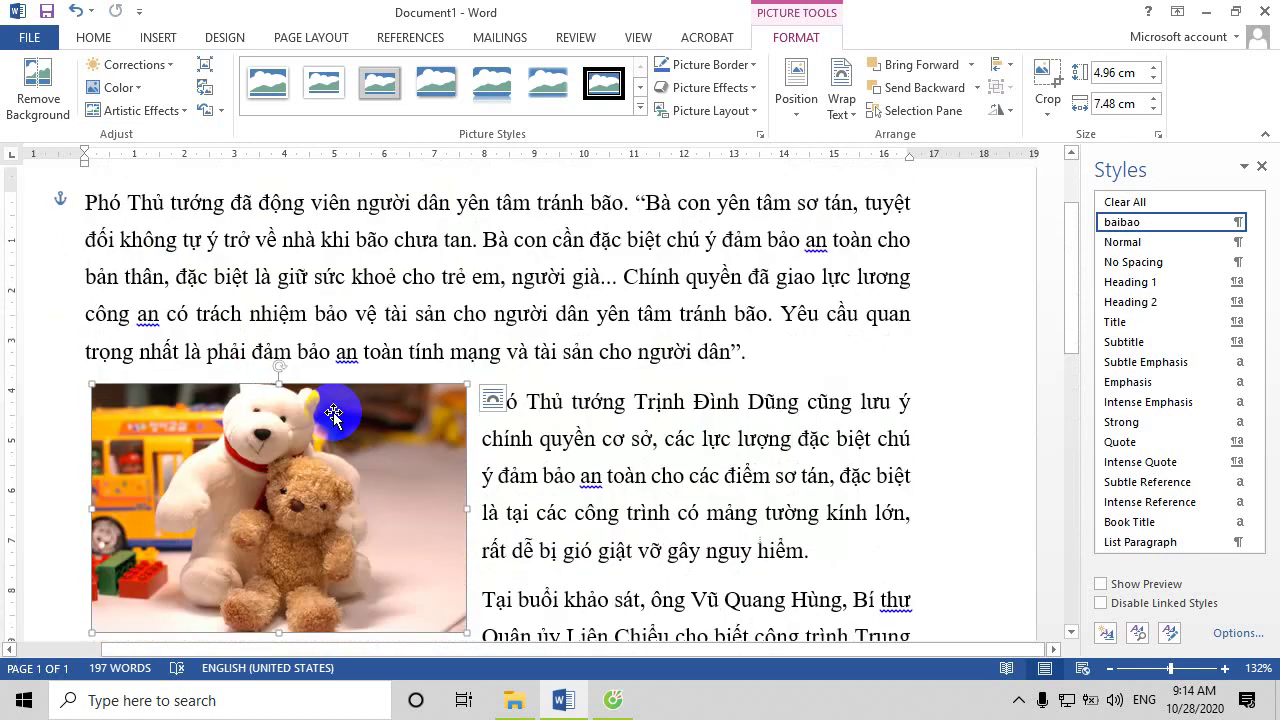
scroll(333, 415, down, 2)
scroll(329, 420, up, 4)
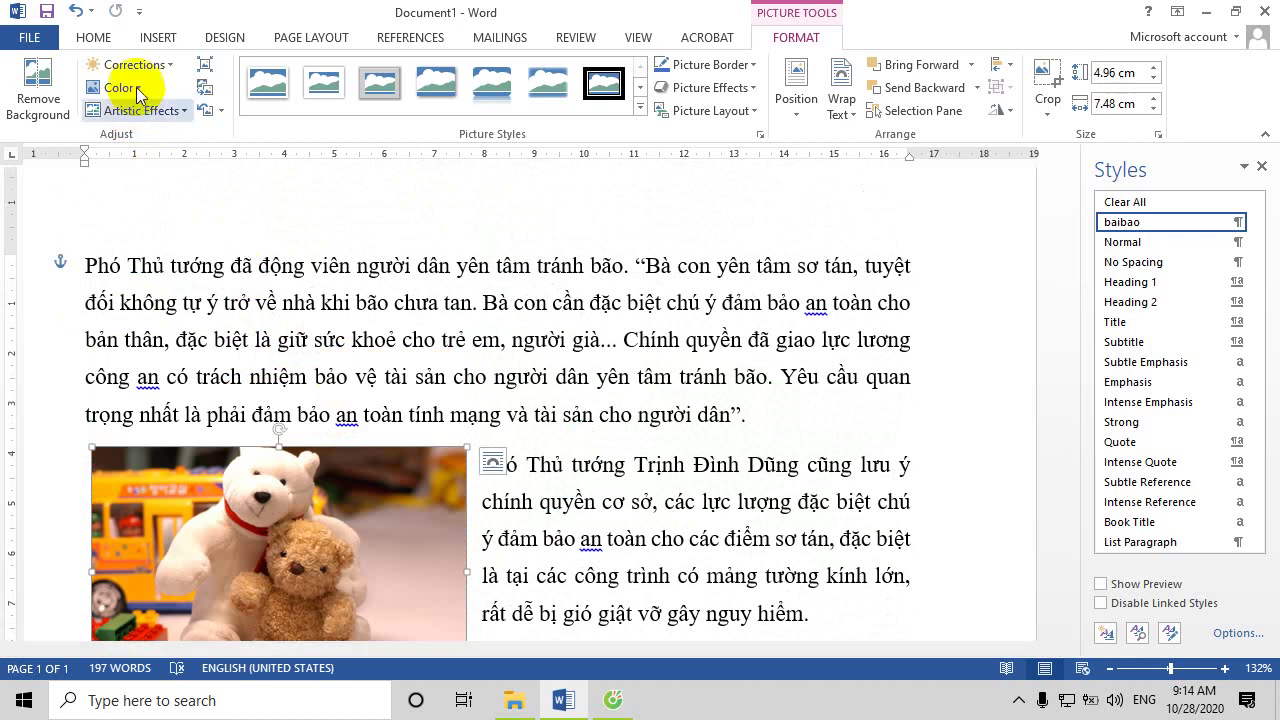
Switch the photo to Through wrapping and move it up beside the first paragraph
click(92, 40)
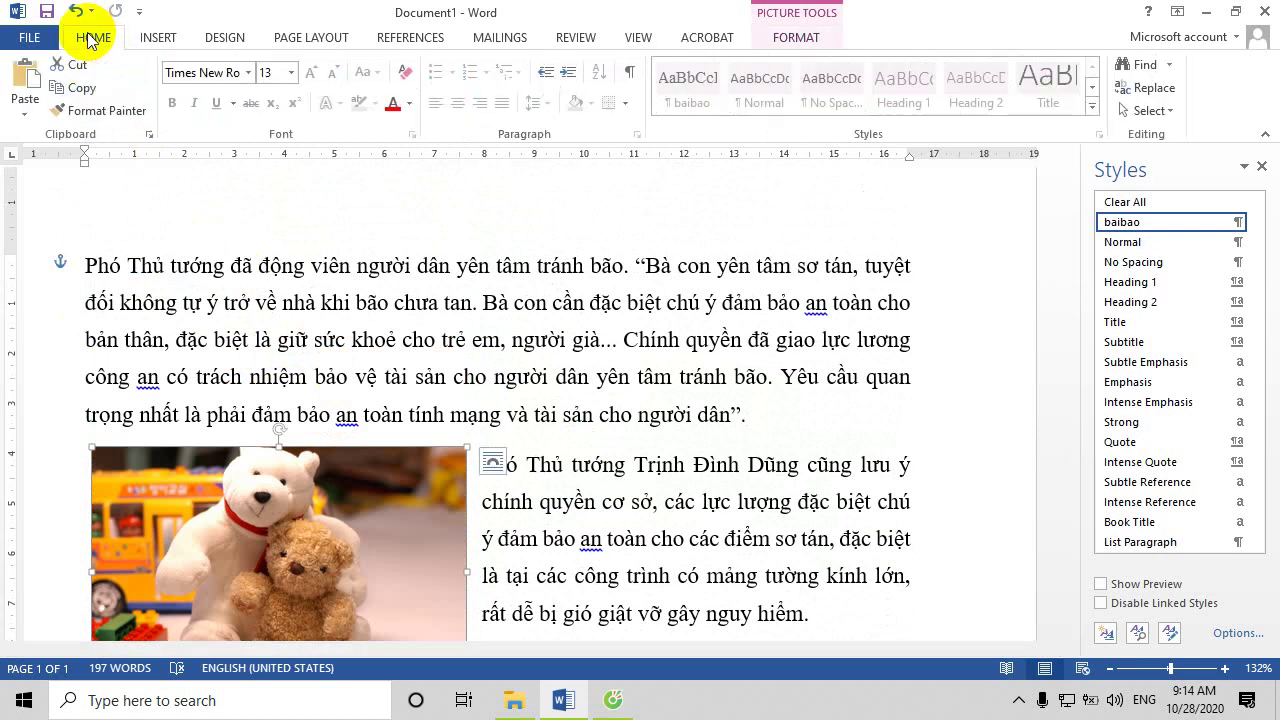
scroll(362, 388, down, 4)
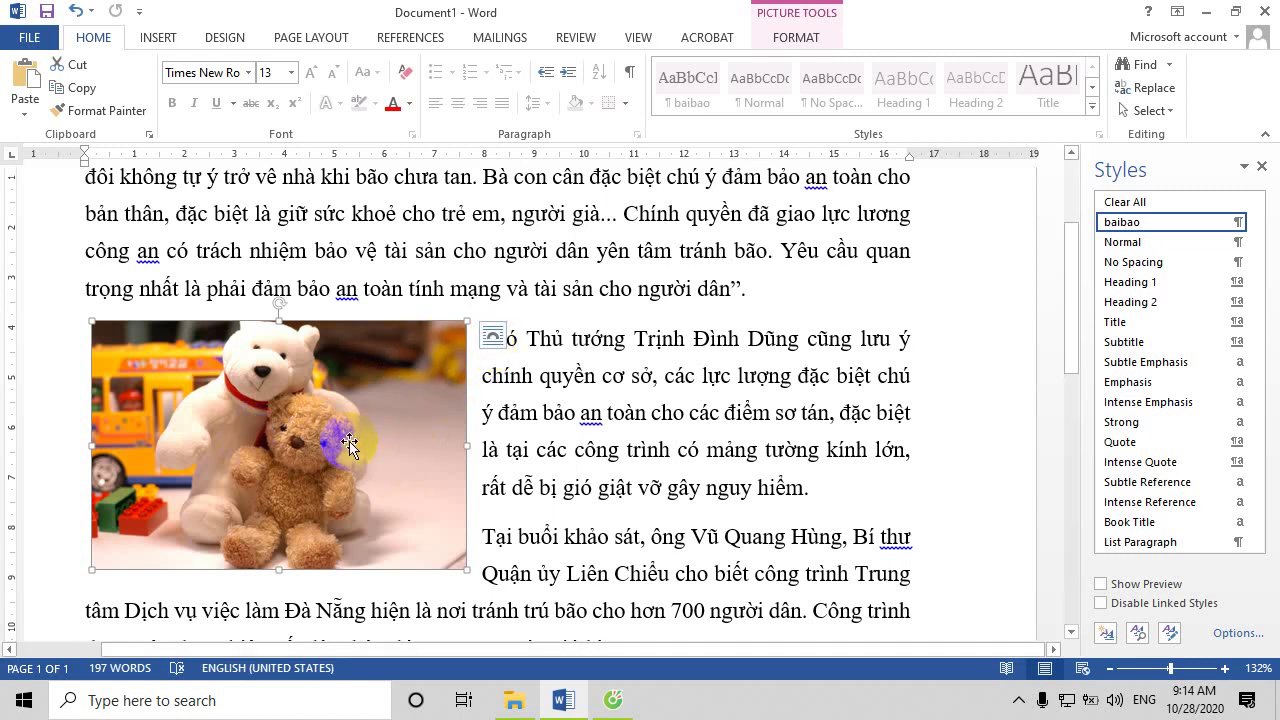
click(494, 340)
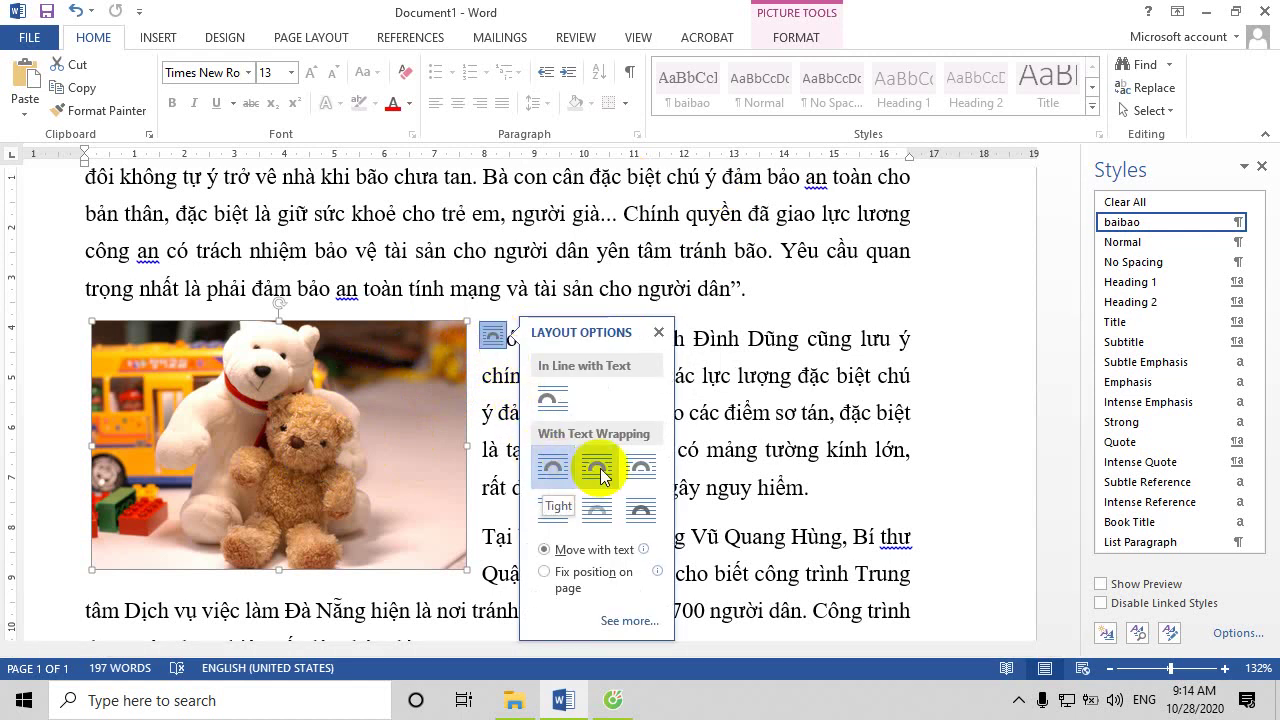
click(625, 467)
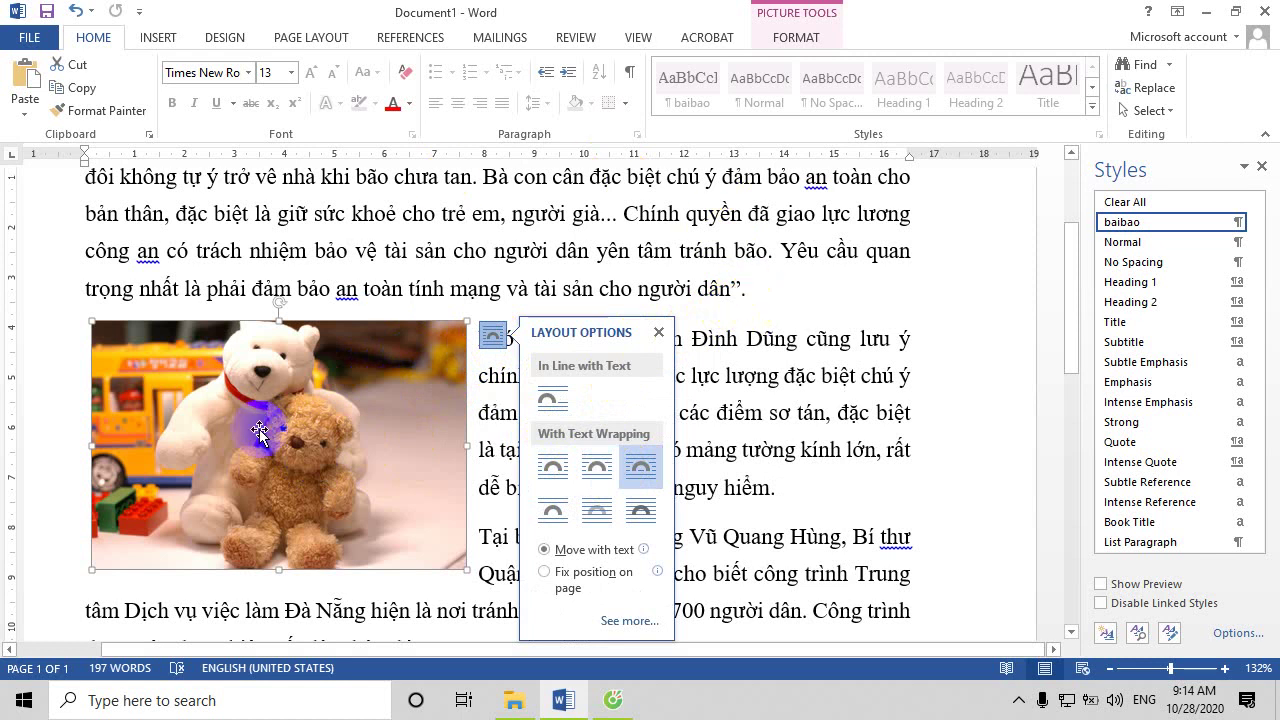
click(160, 37)
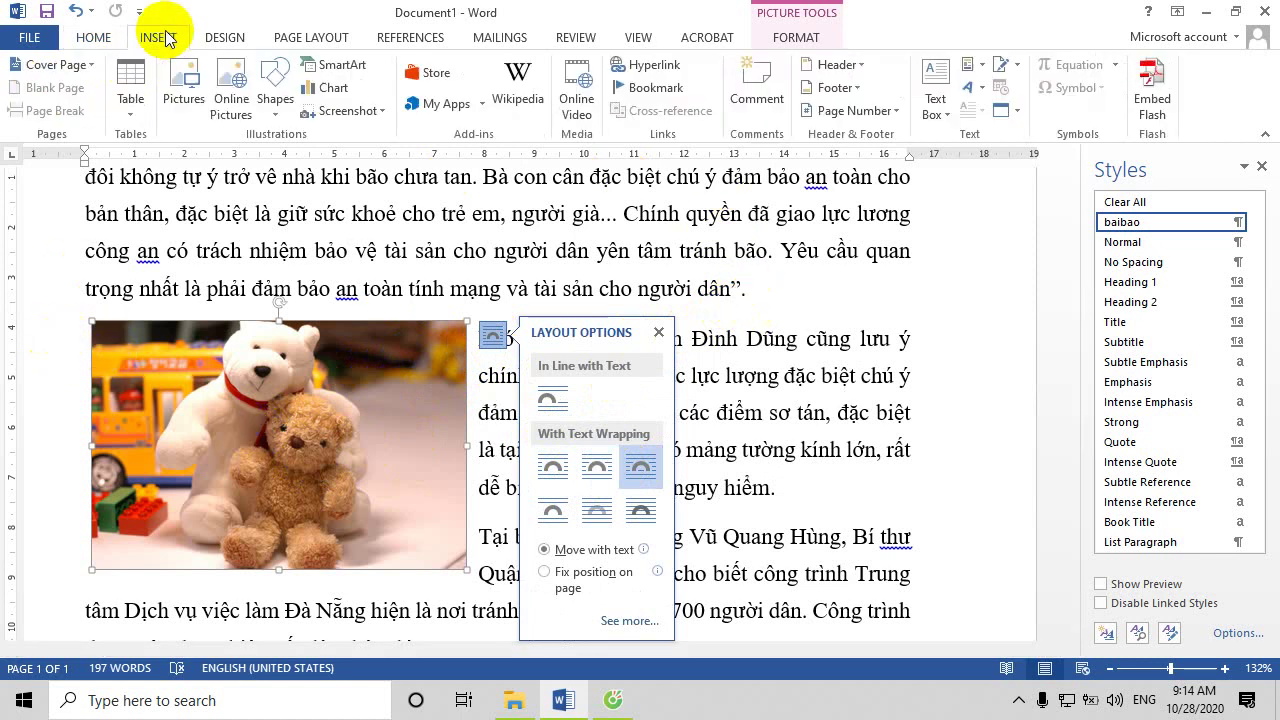
click(423, 429)
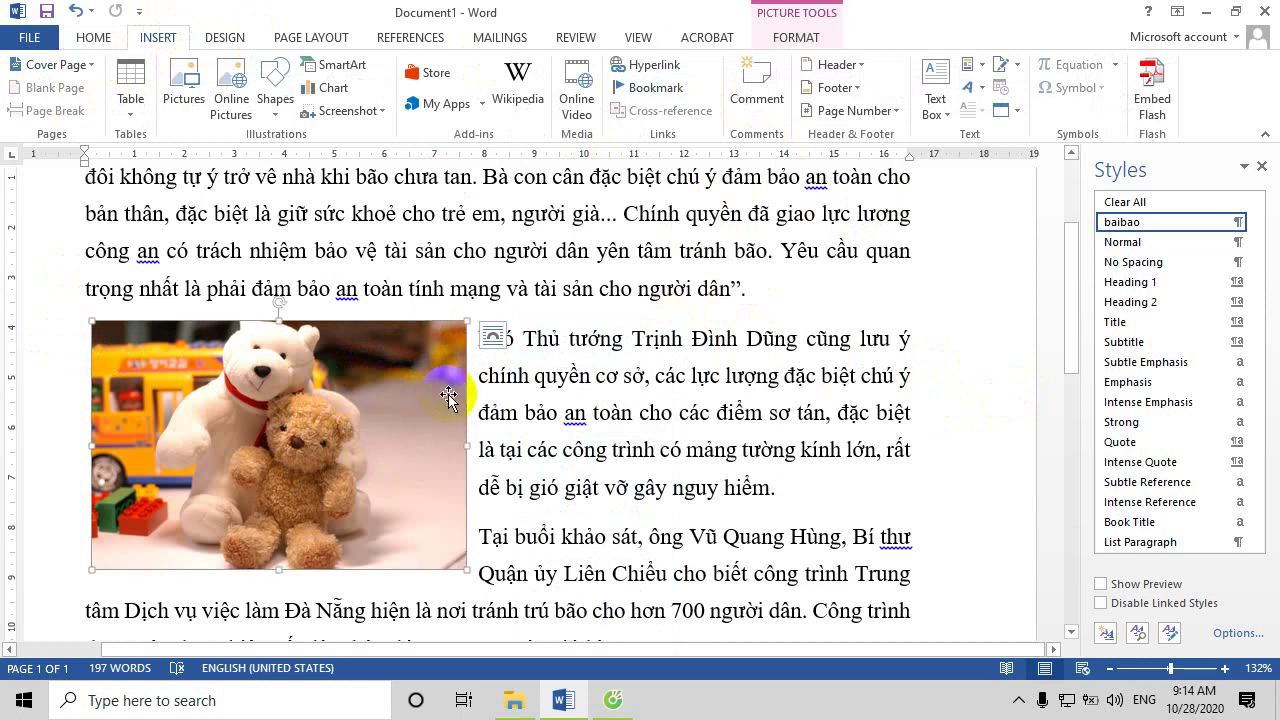
mouse_move(276, 471)
mouse_down()
mouse_move(410, 465)
mouse_move(394, 350)
mouse_move(615, 463)
mouse_move(318, 358)
mouse_move(254, 358)
mouse_up()
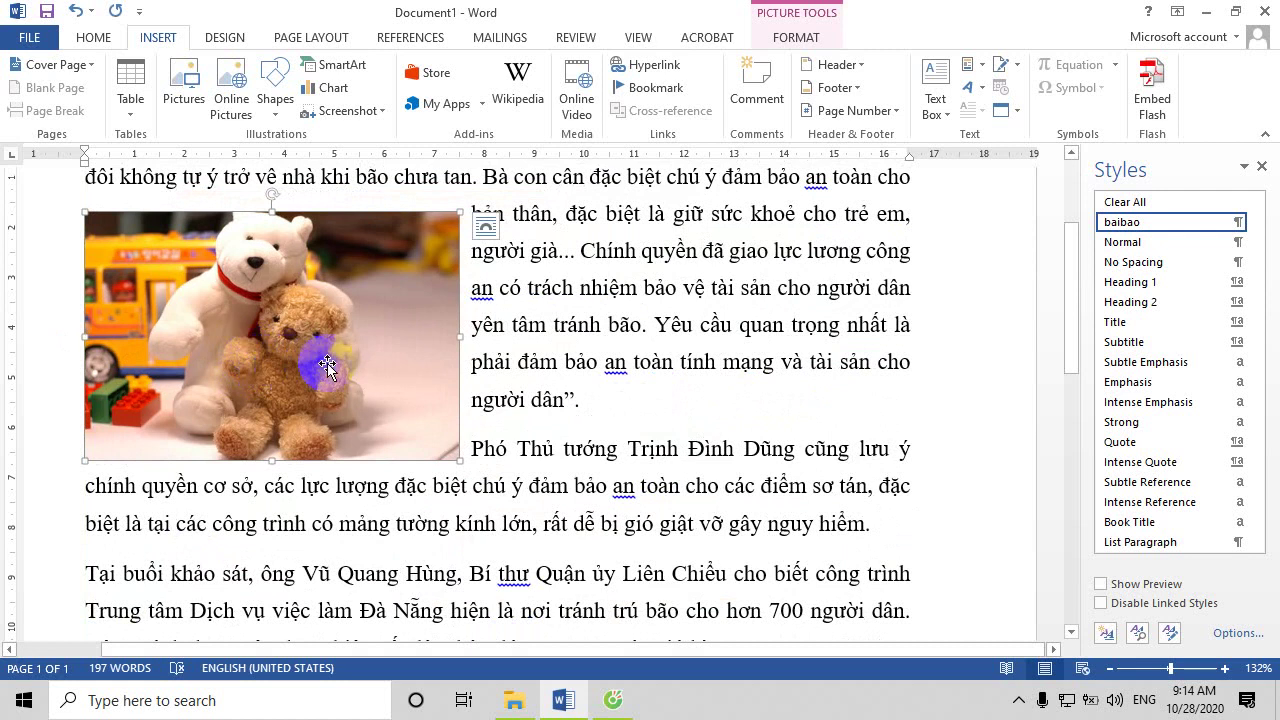
click(485, 228)
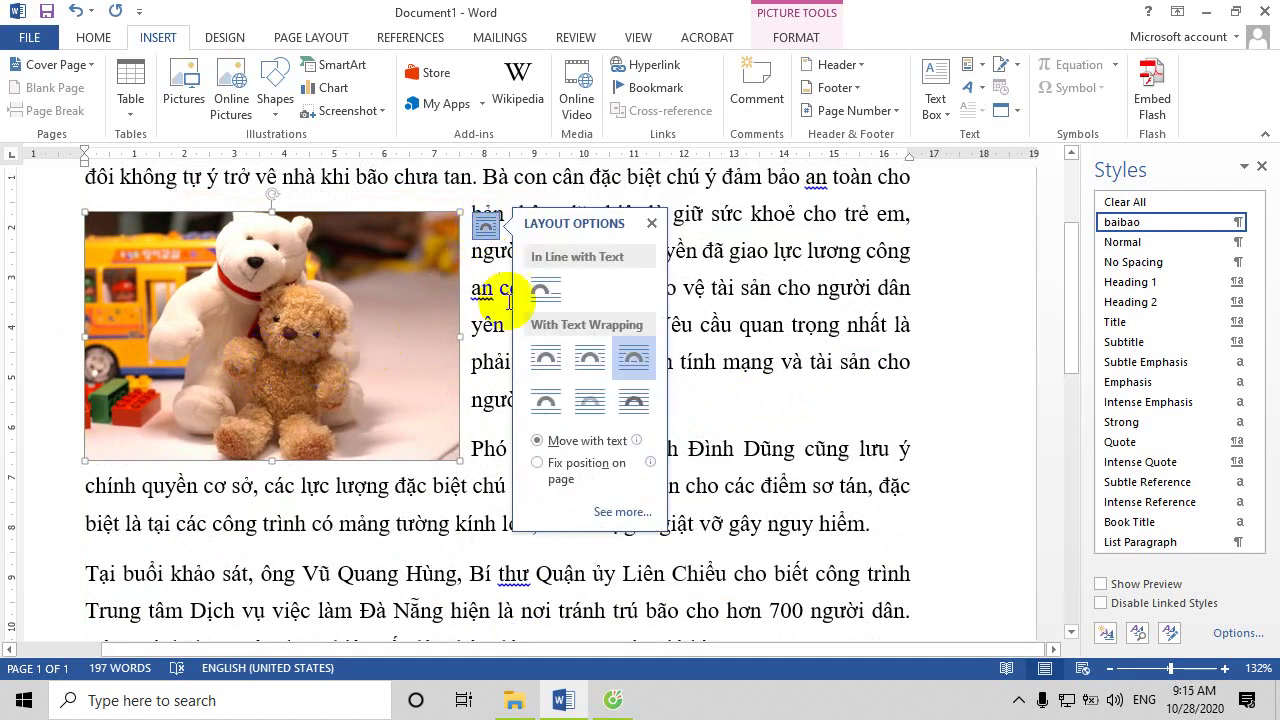
click(612, 512)
drag(578, 113, 828, 109)
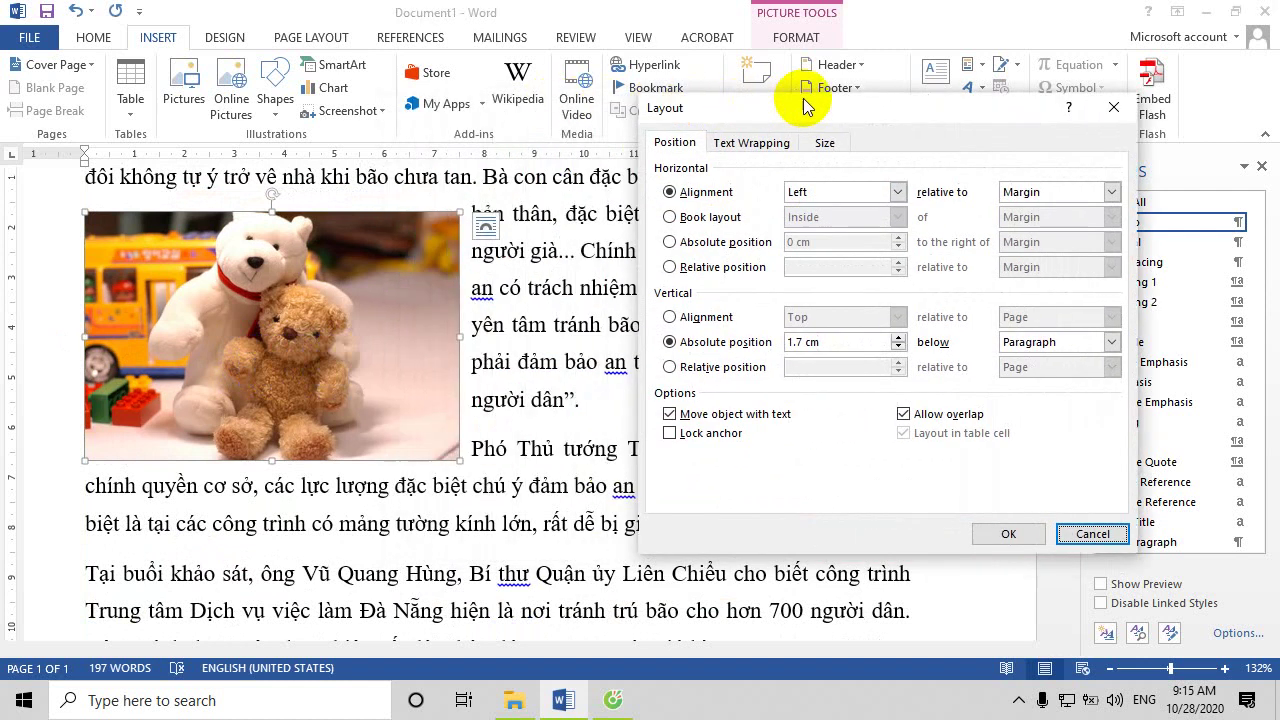
click(752, 141)
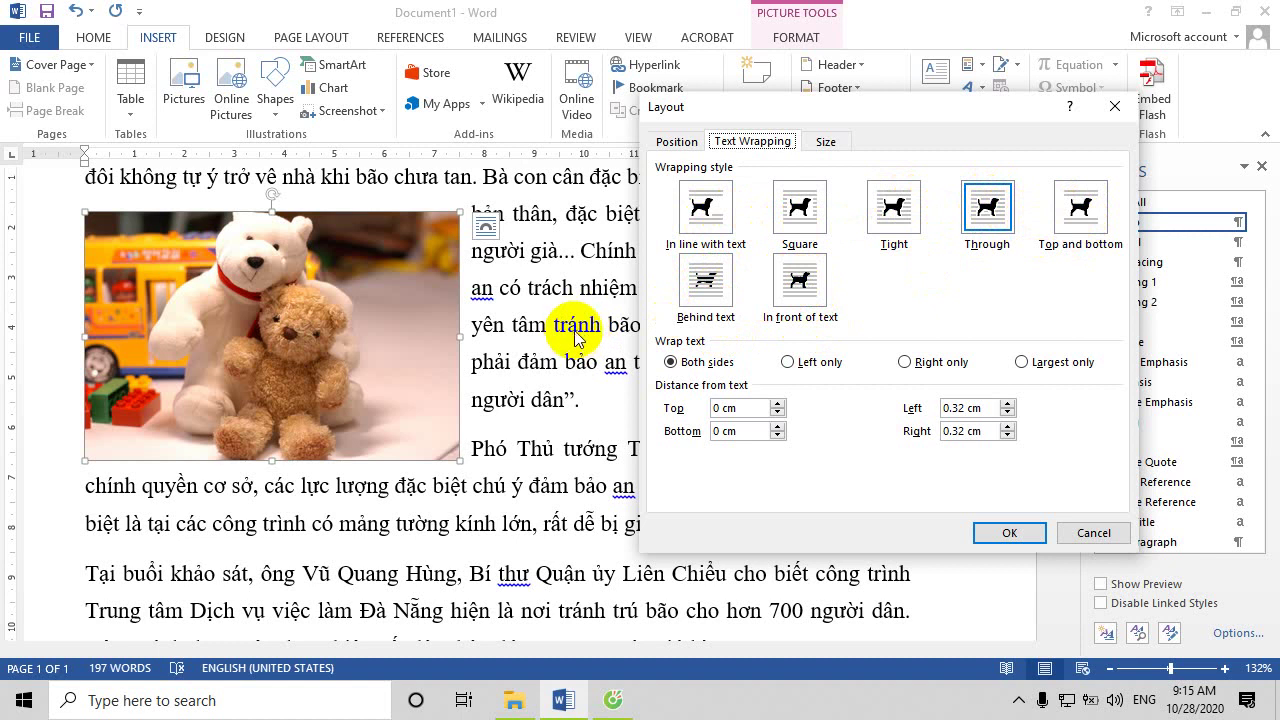
drag(847, 104, 757, 4)
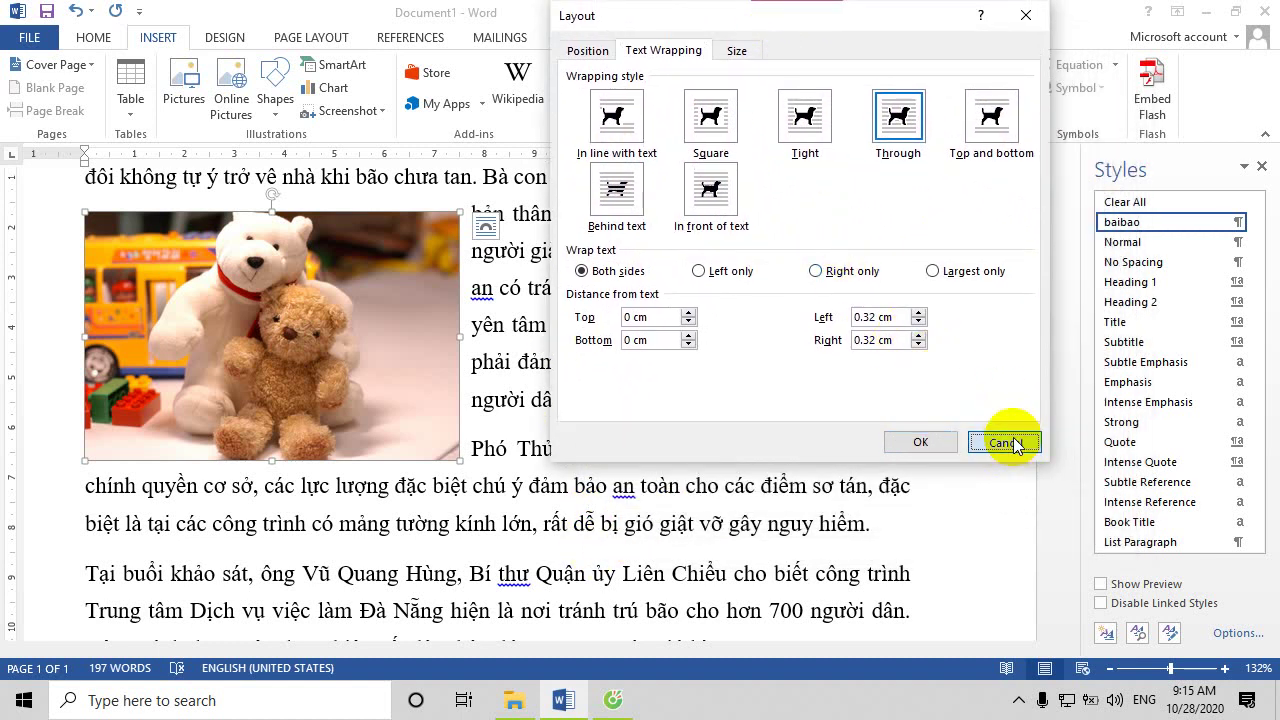
click(1006, 435)
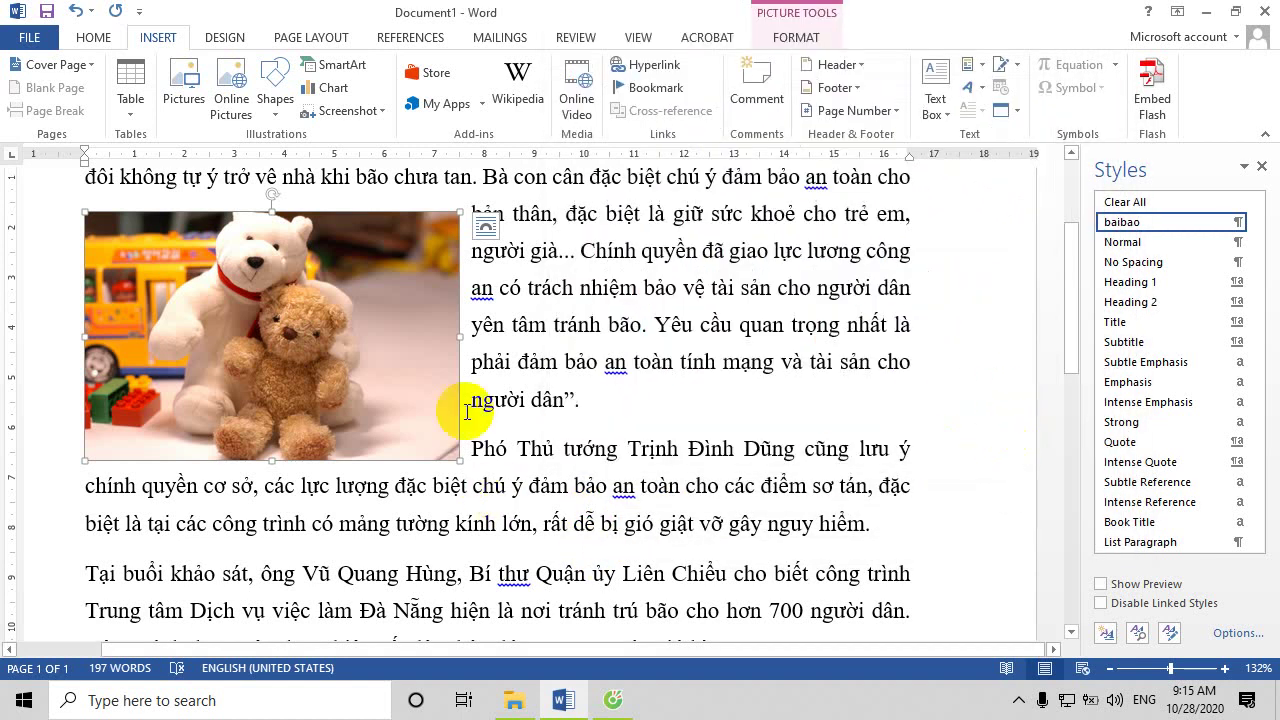
Raise the picture's right distance from text to about 0.8 cm in the Text Wrapping settings
click(487, 230)
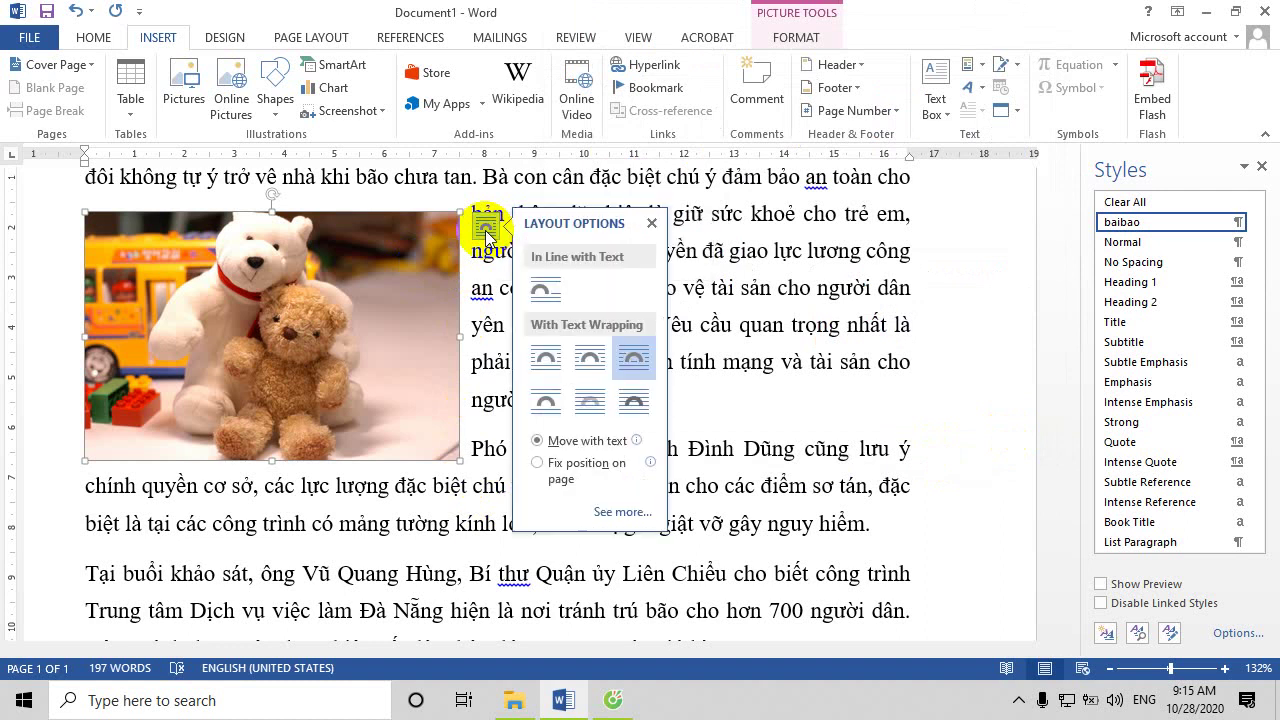
click(604, 512)
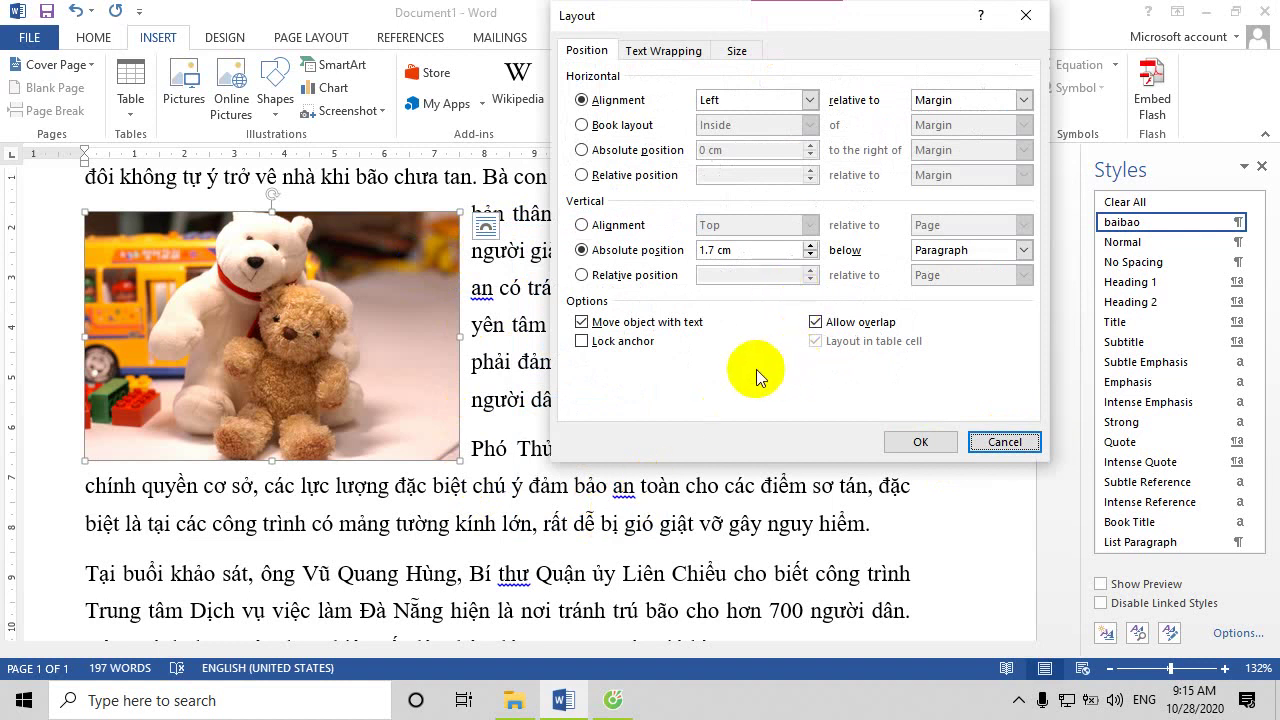
click(662, 52)
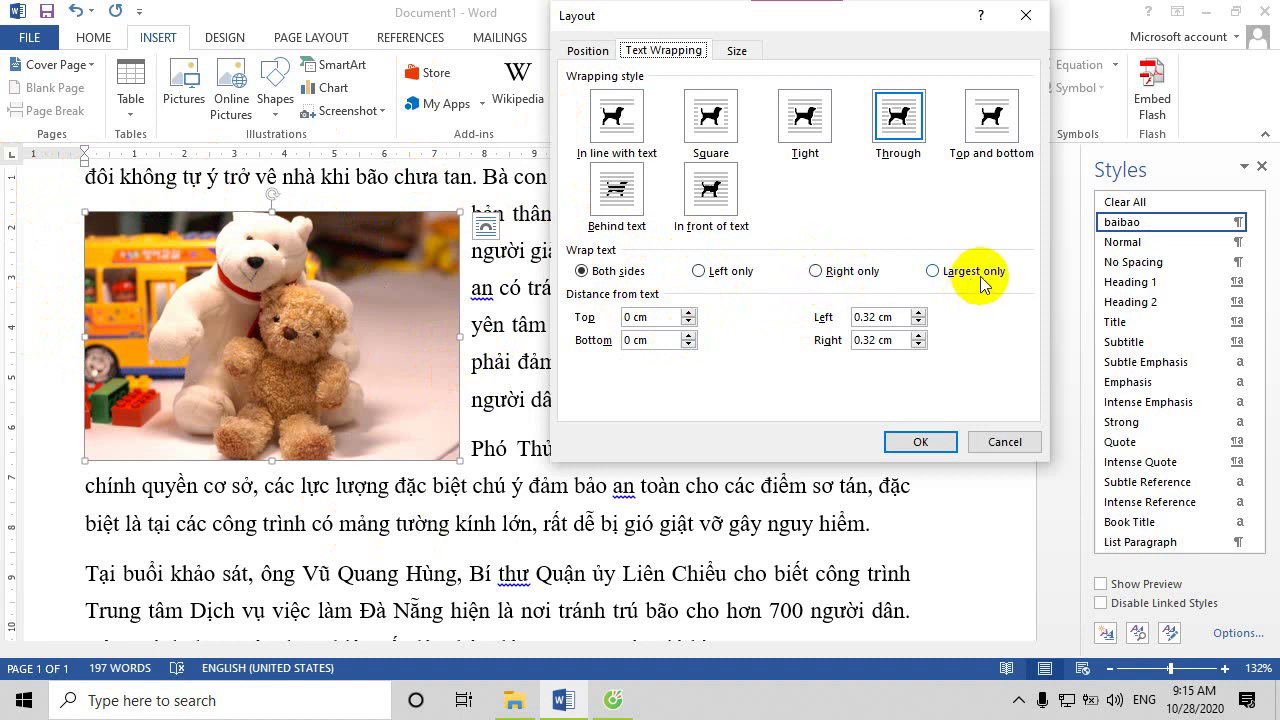
click(655, 317)
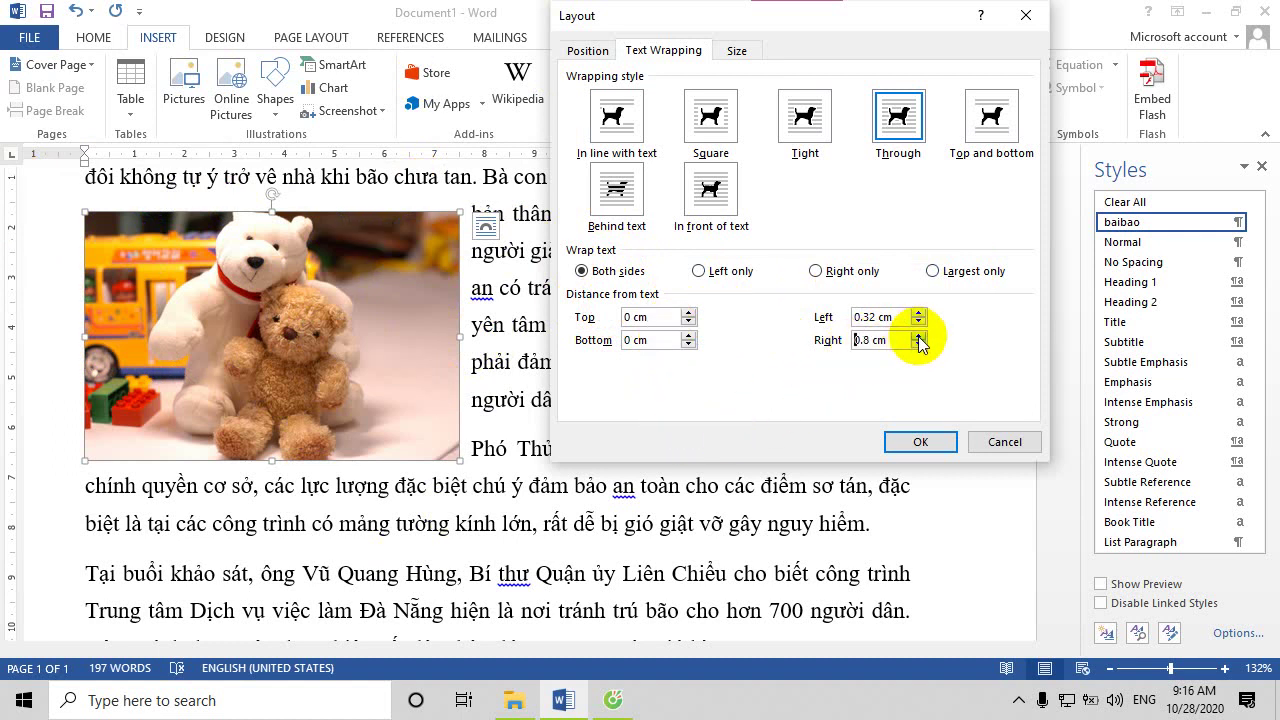
click(915, 442)
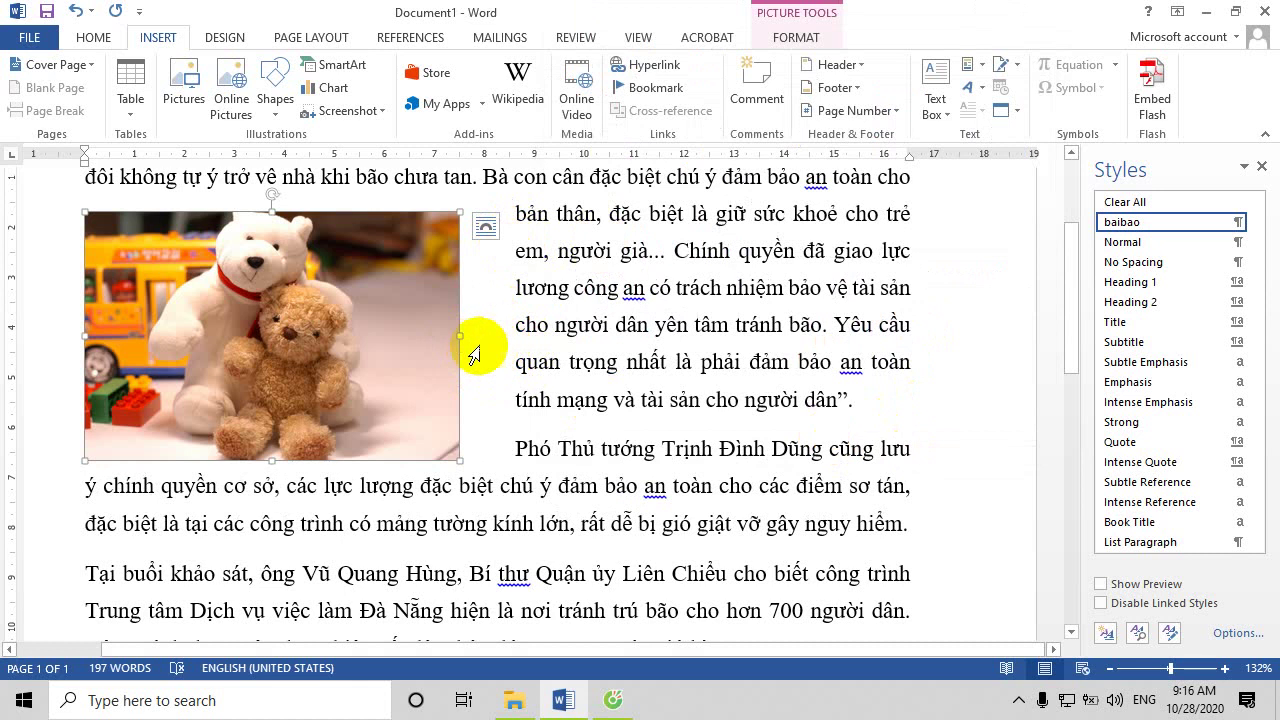
Set the picture's right distance from text to 2.1 cm
click(486, 226)
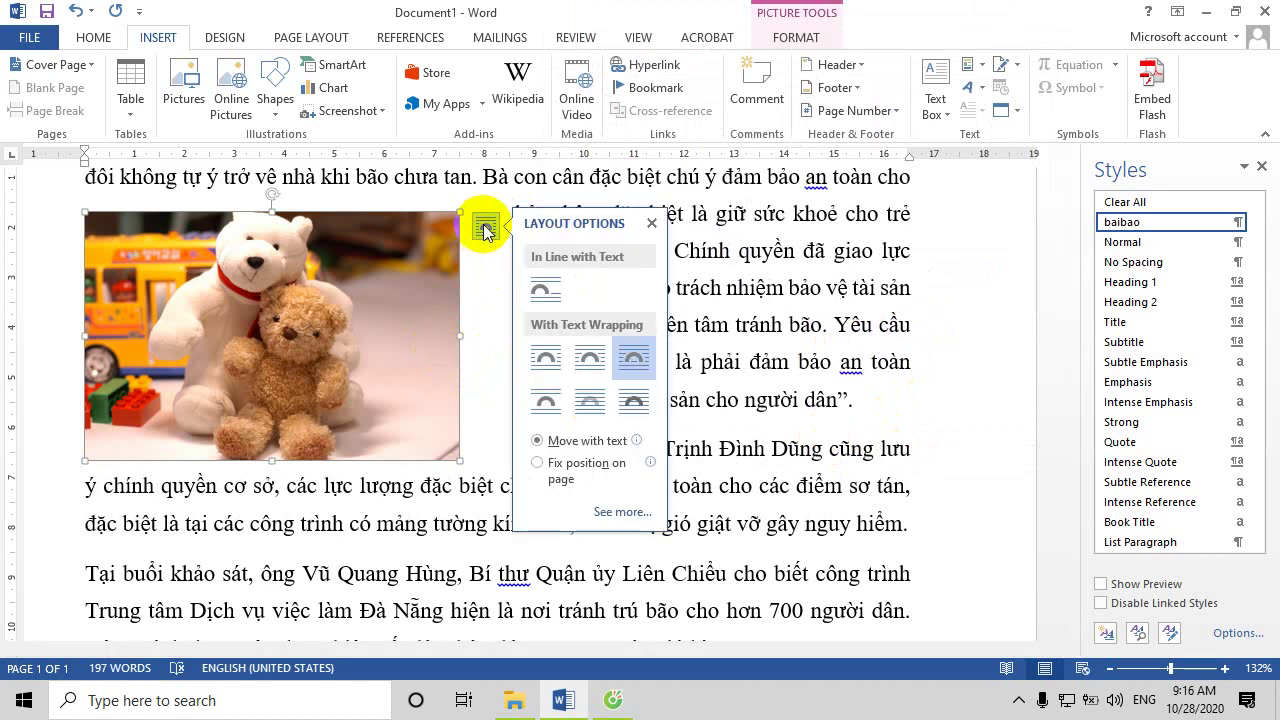
click(600, 510)
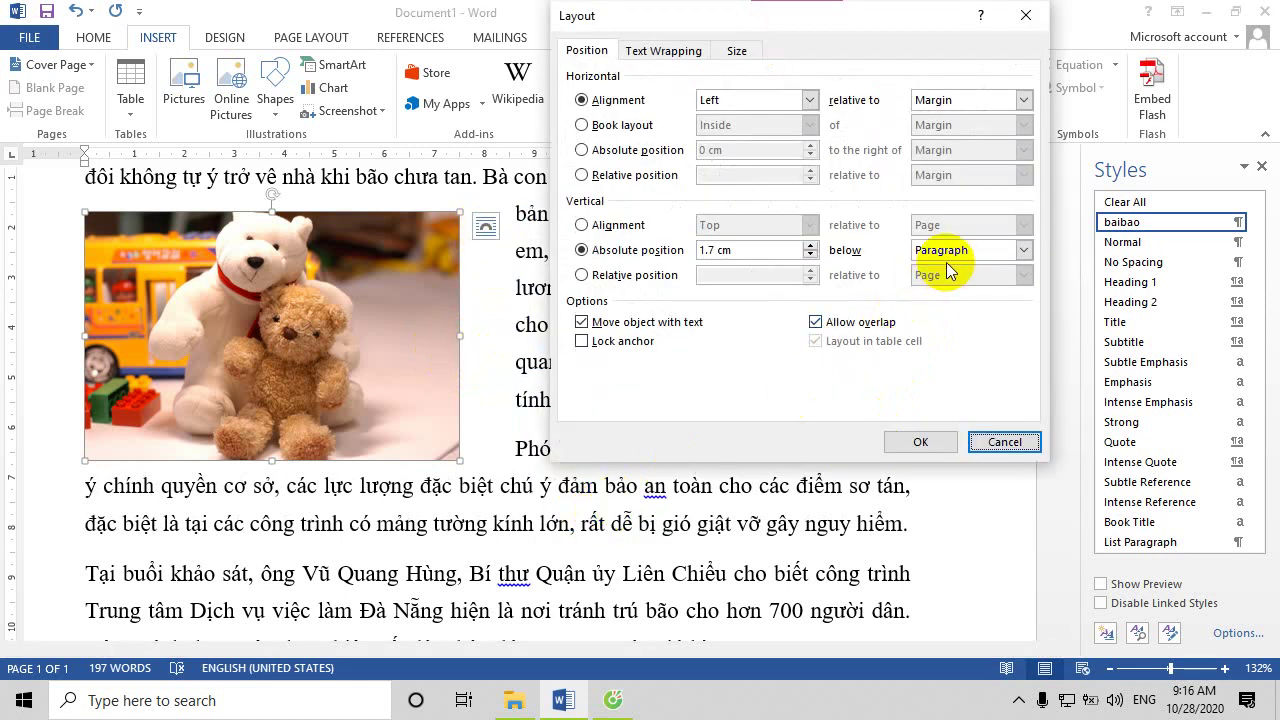
click(709, 57)
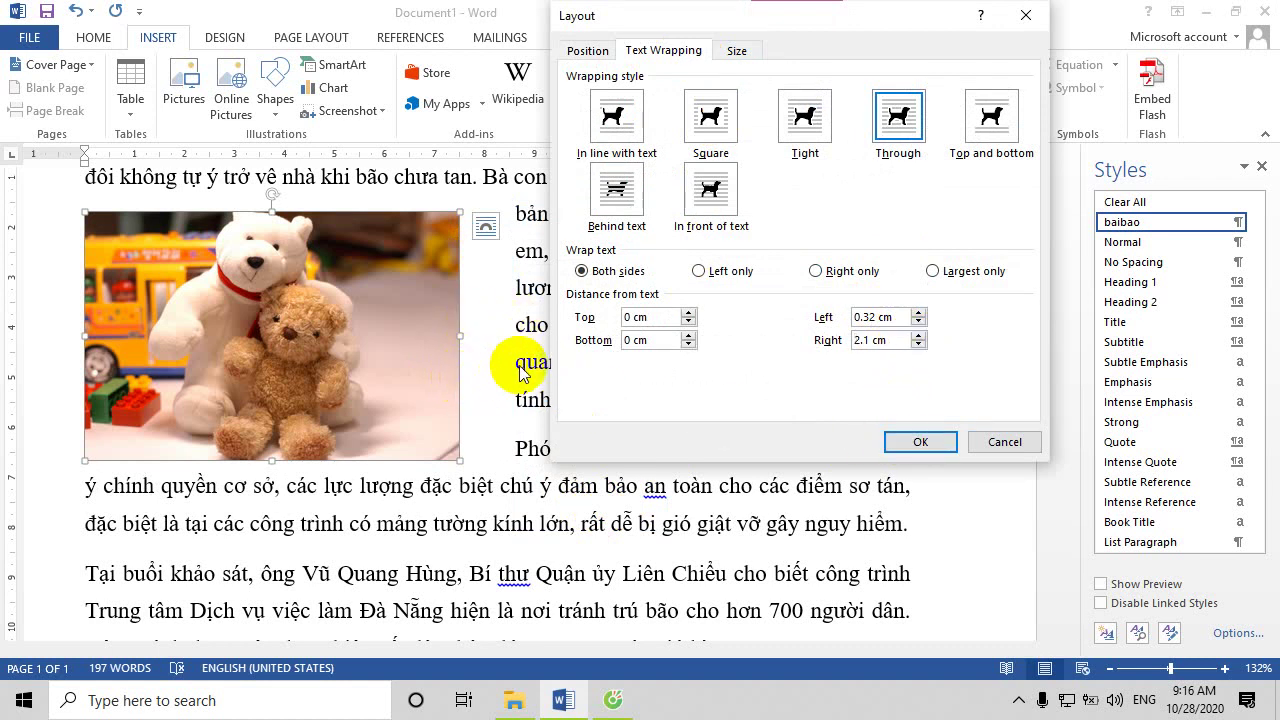
click(910, 443)
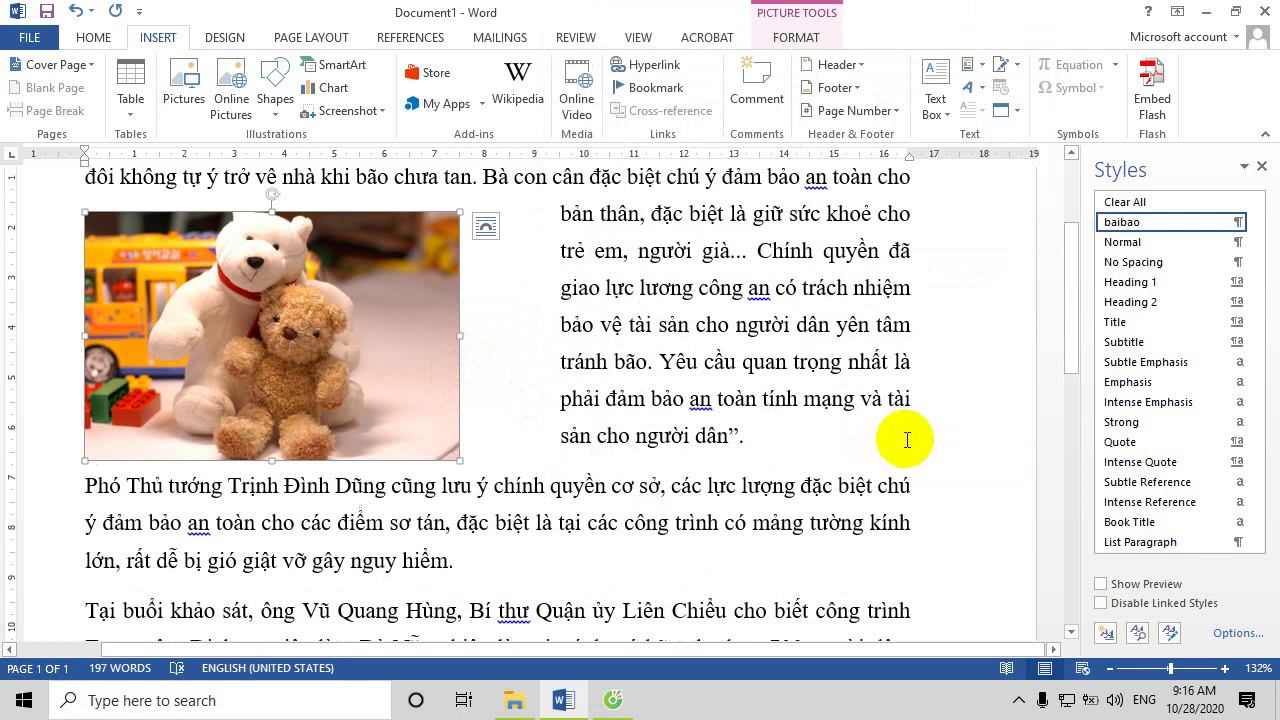
Increase the picture's bottom distance from text
click(487, 228)
click(608, 512)
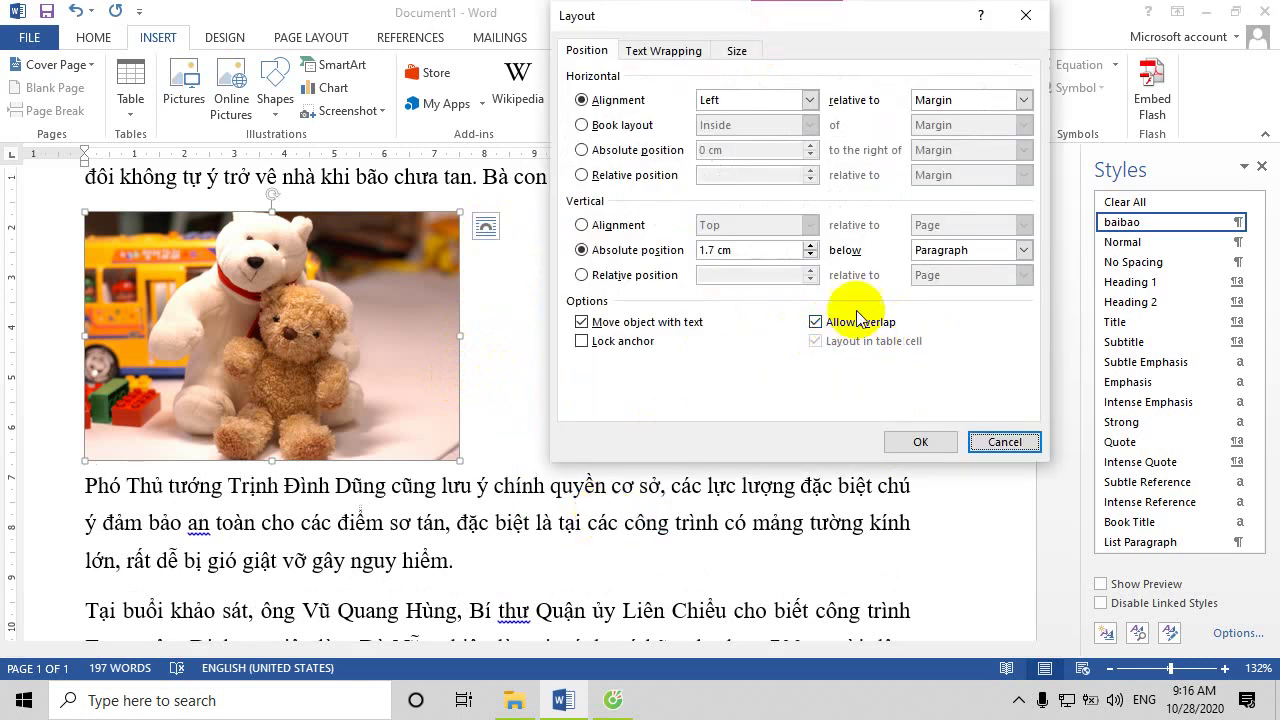
click(672, 51)
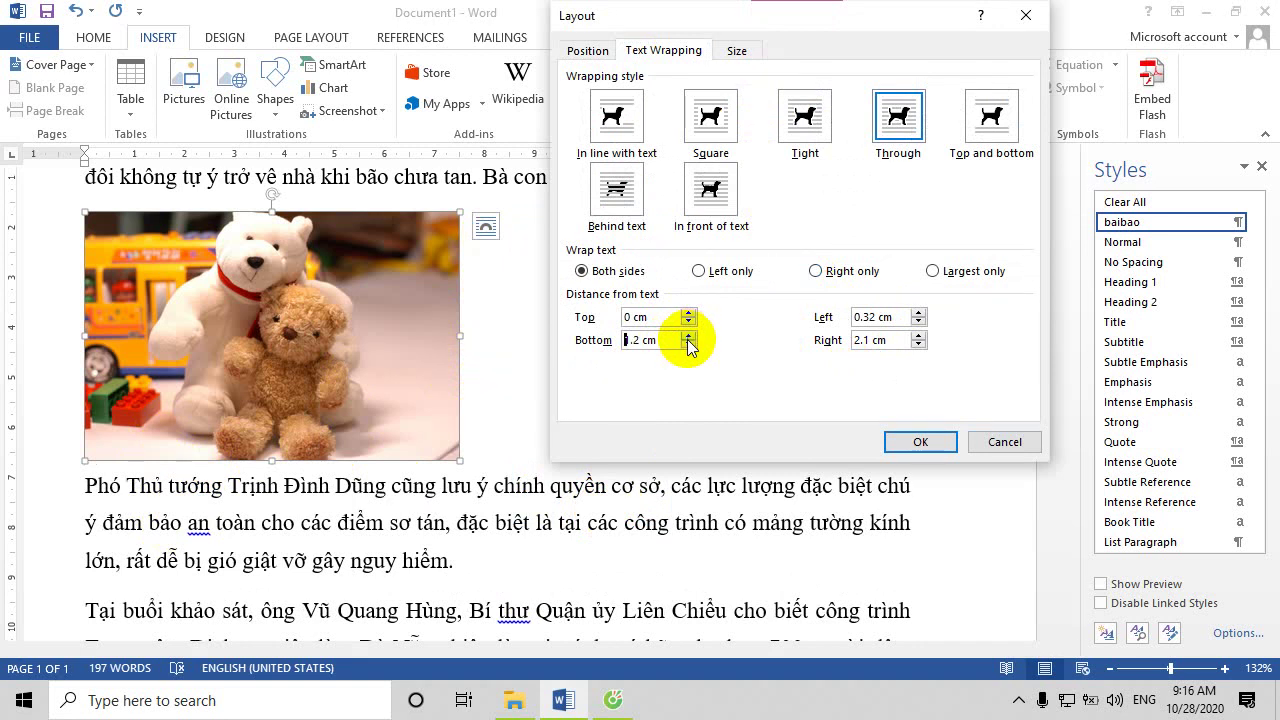
click(912, 442)
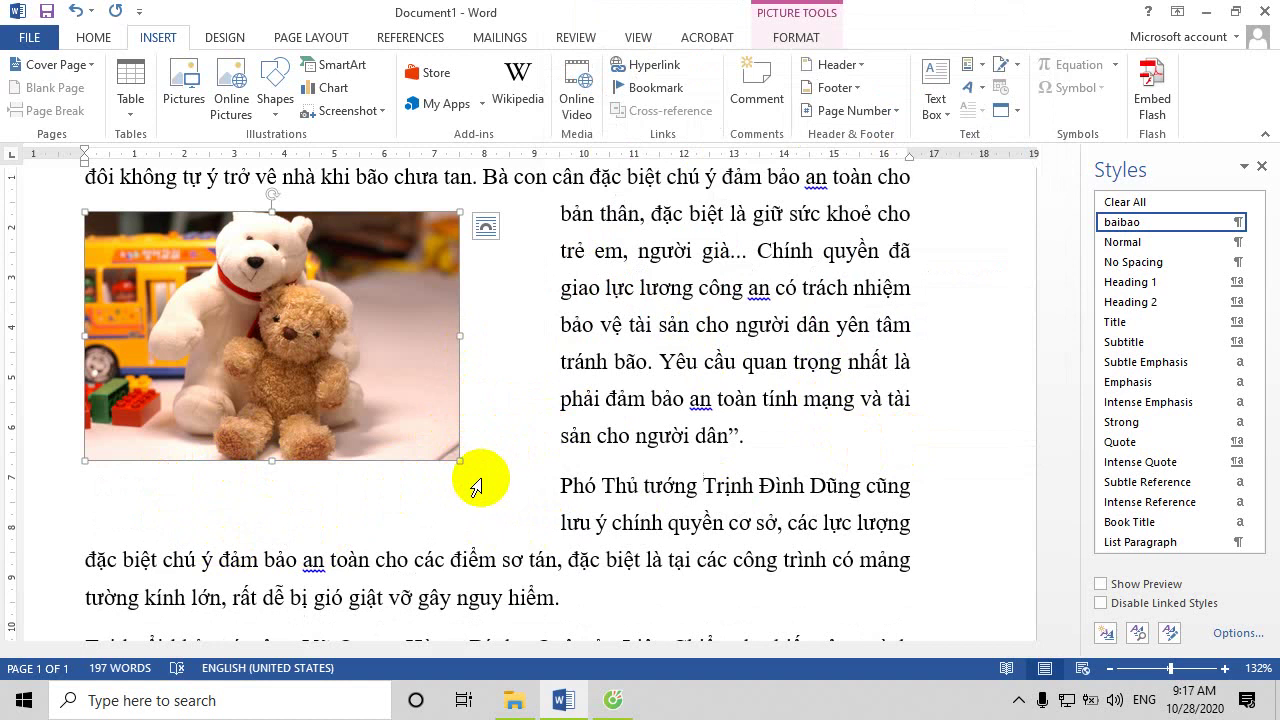
Review the picture's wrapping style and its 4.96 × 7.48 cm size, then apply the text wrapping
click(485, 228)
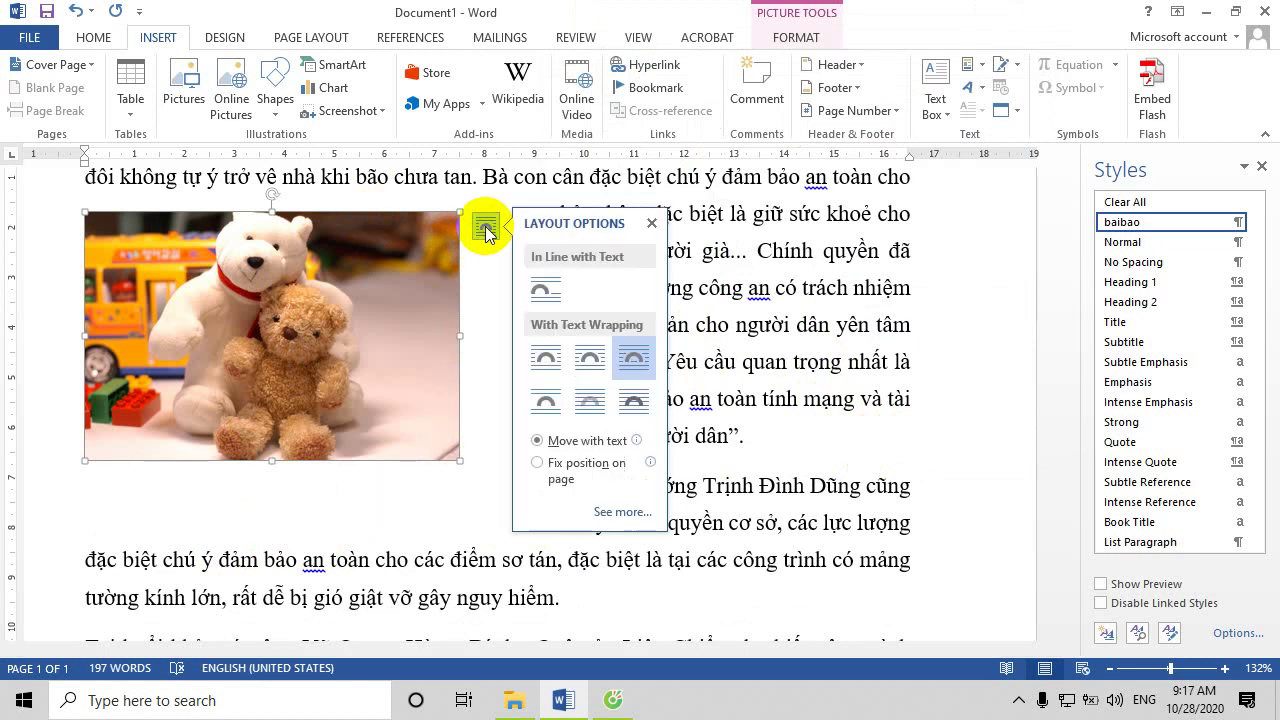
click(615, 512)
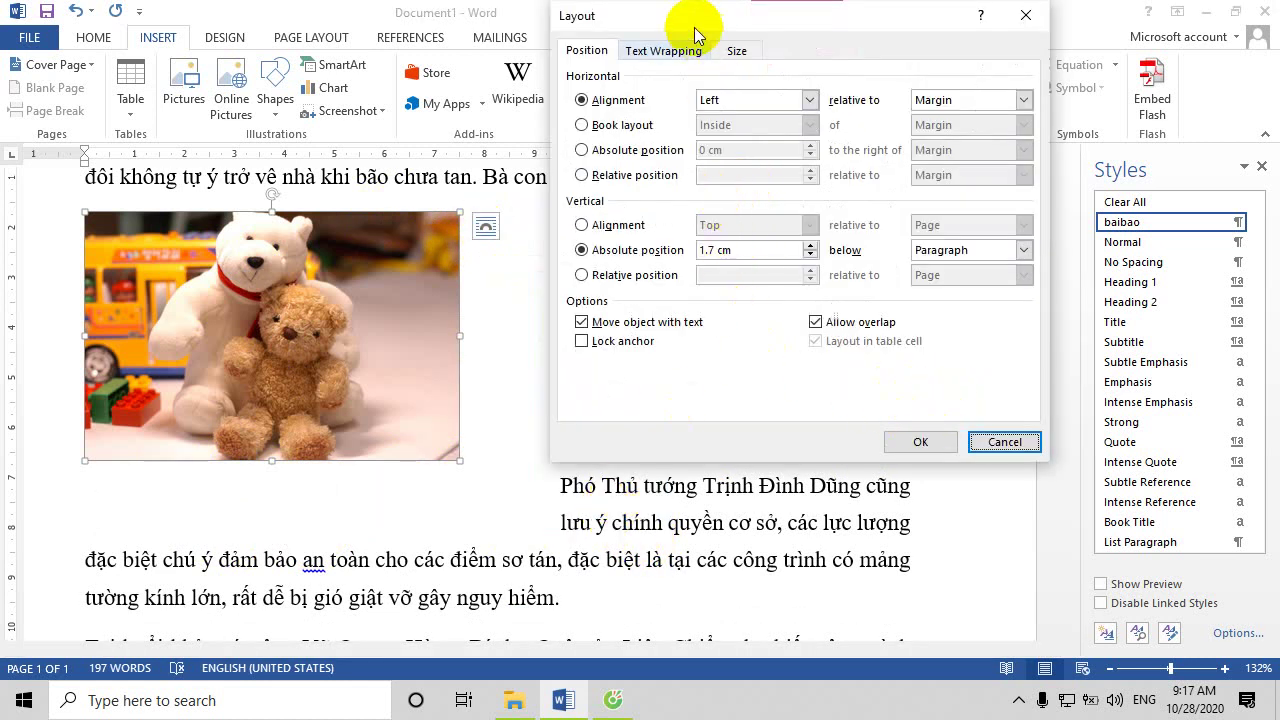
click(664, 48)
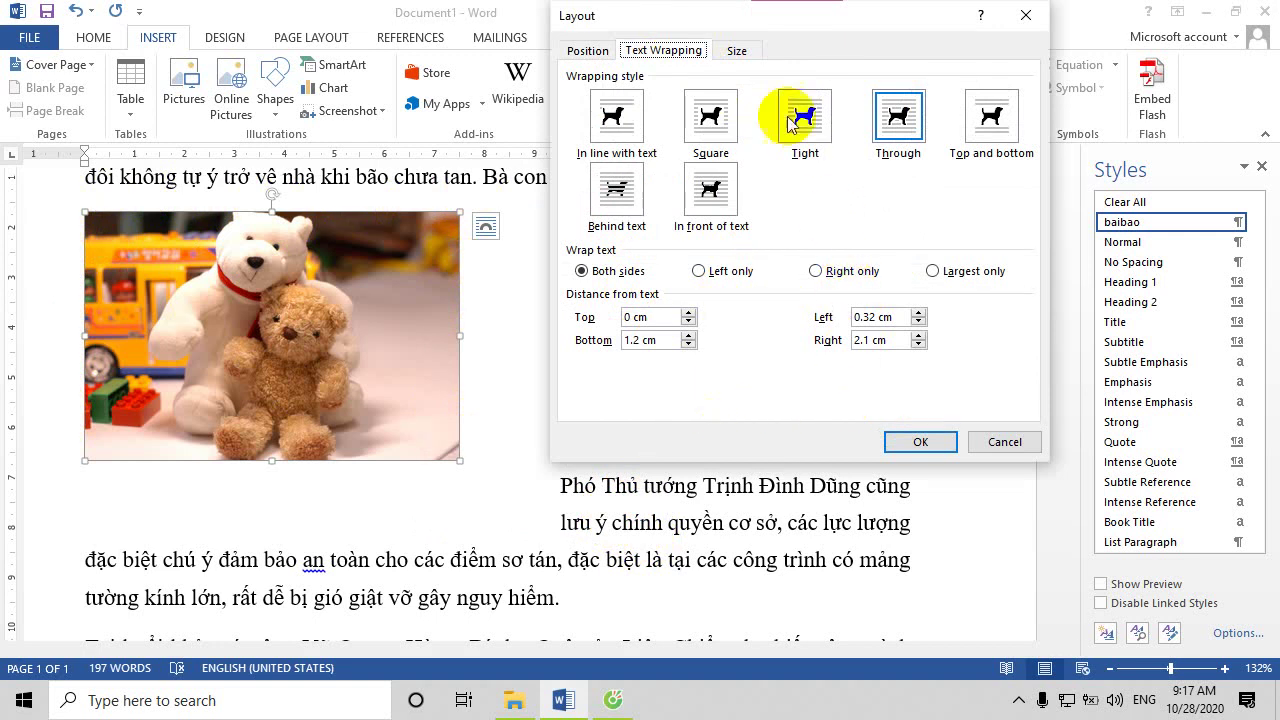
click(737, 51)
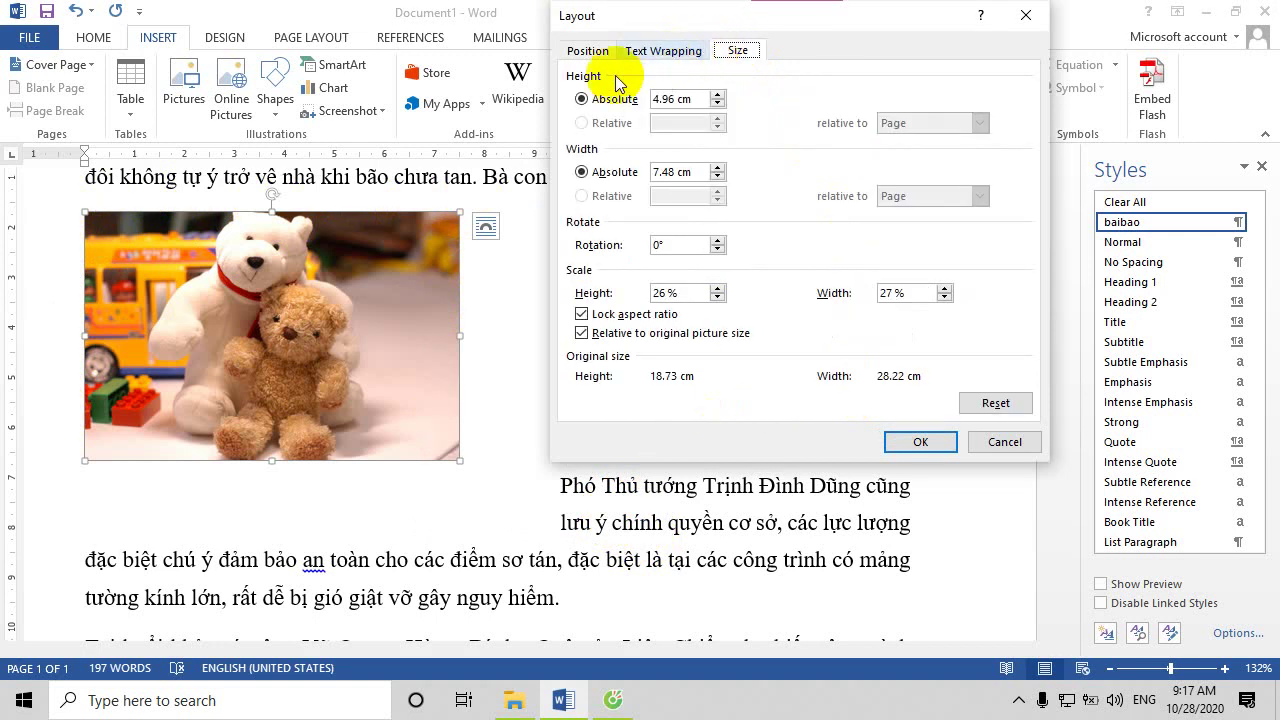
click(918, 442)
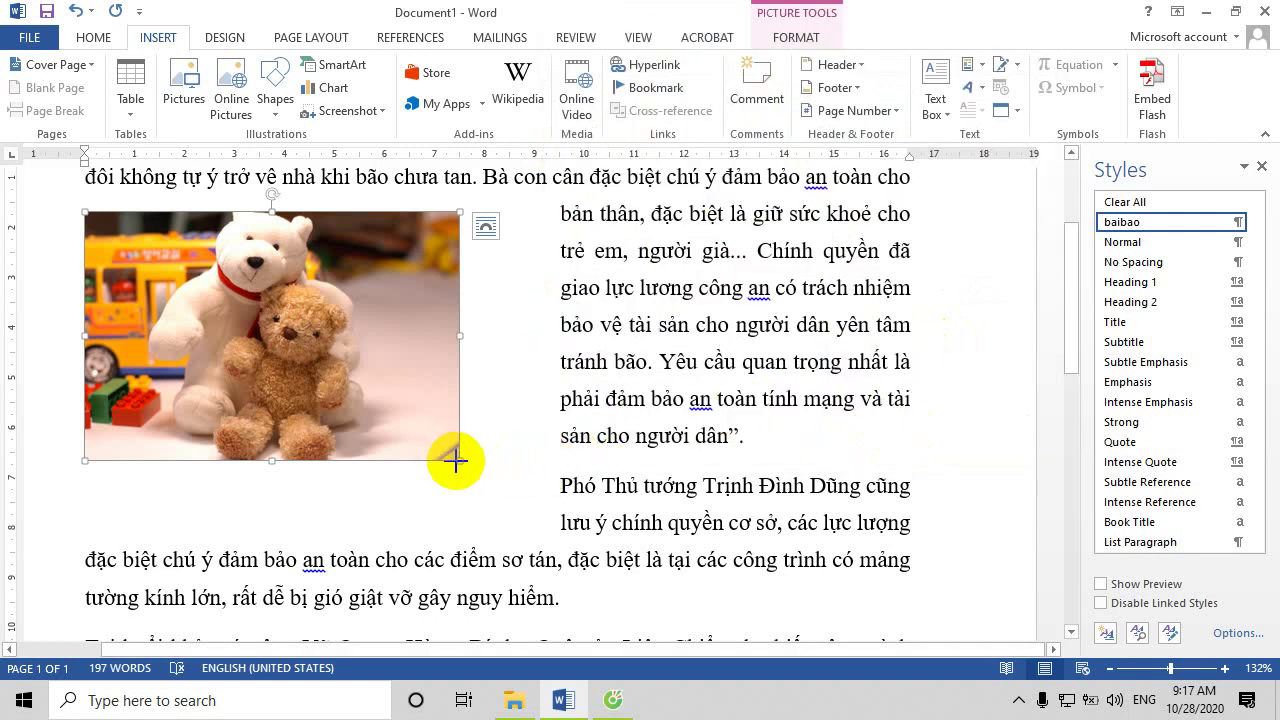
Drag the teddy bear picture's corner larger so the paragraph wraps in a narrower column
drag(455, 461, 594, 549)
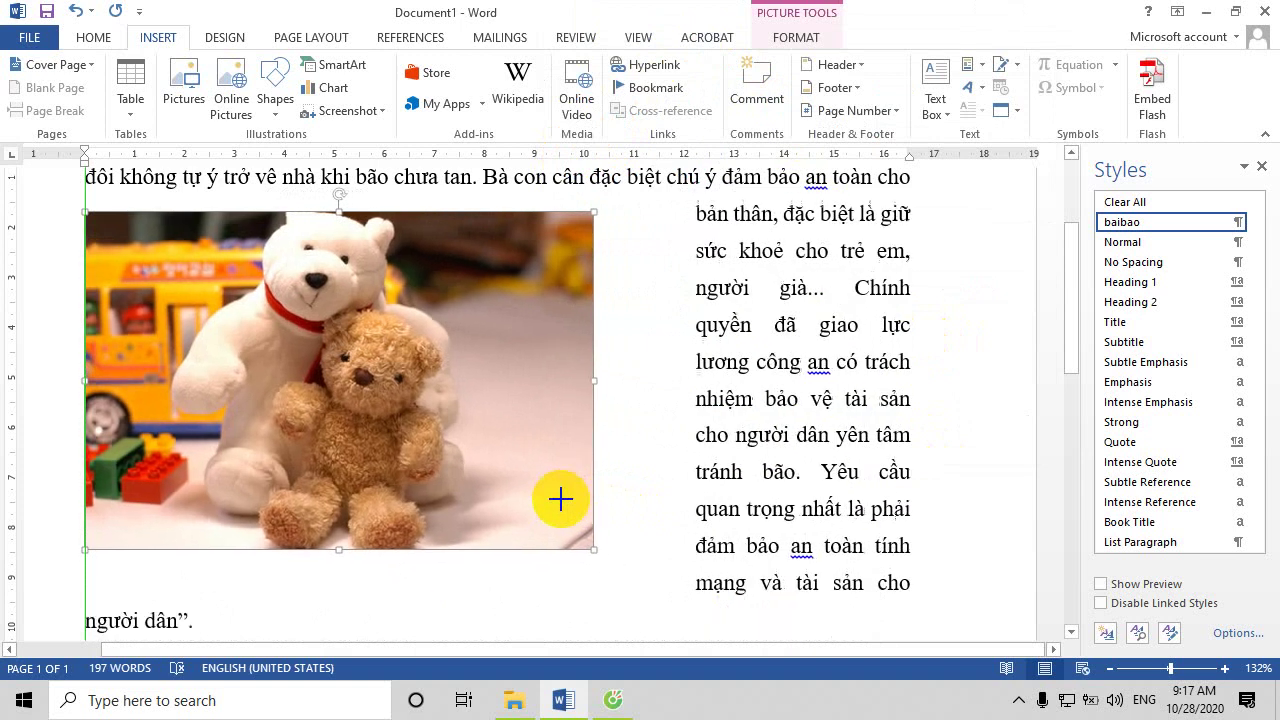
drag(561, 499, 613, 513)
scroll(762, 340, down, 4)
scroll(541, 300, up, 3)
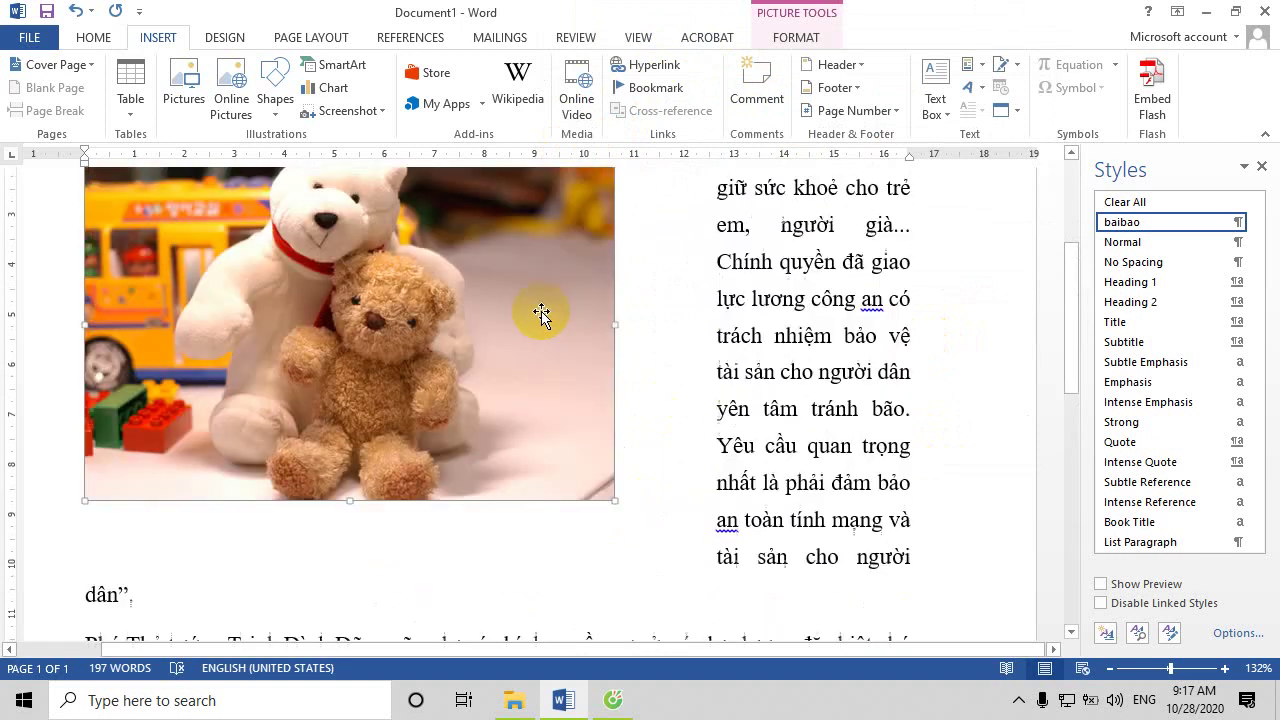
scroll(583, 323, up, 2)
scroll(586, 314, down, 1)
scroll(609, 229, up, 1)
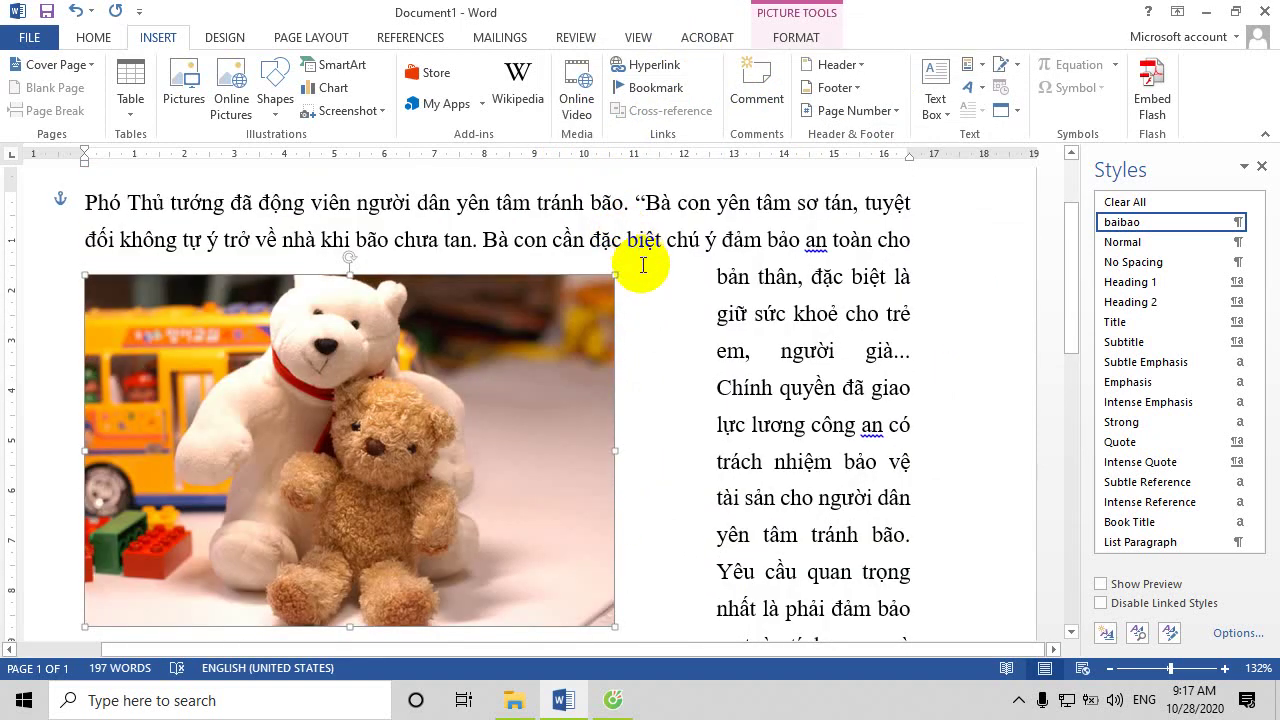
scroll(428, 455, down, 2)
scroll(543, 283, up, 1)
scroll(543, 283, up, 1)
Set the picture's left, right and bottom distances from text to 0.5 cm each
click(640, 292)
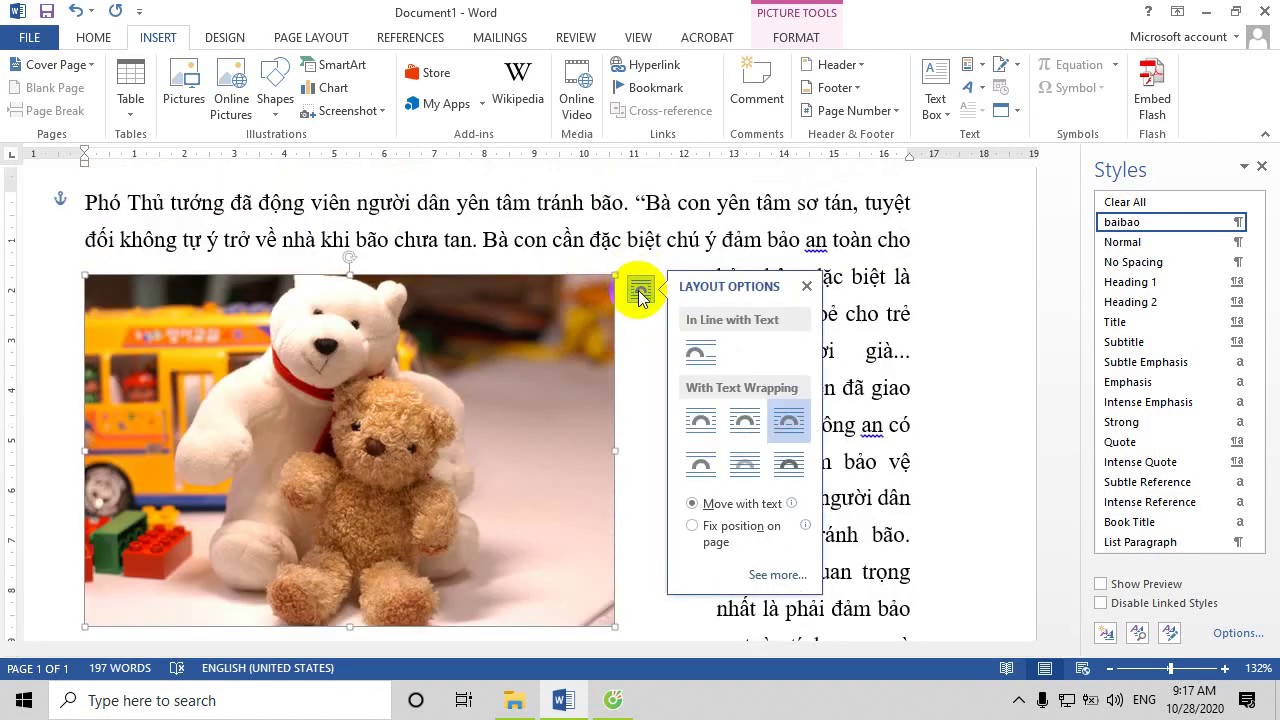
click(758, 574)
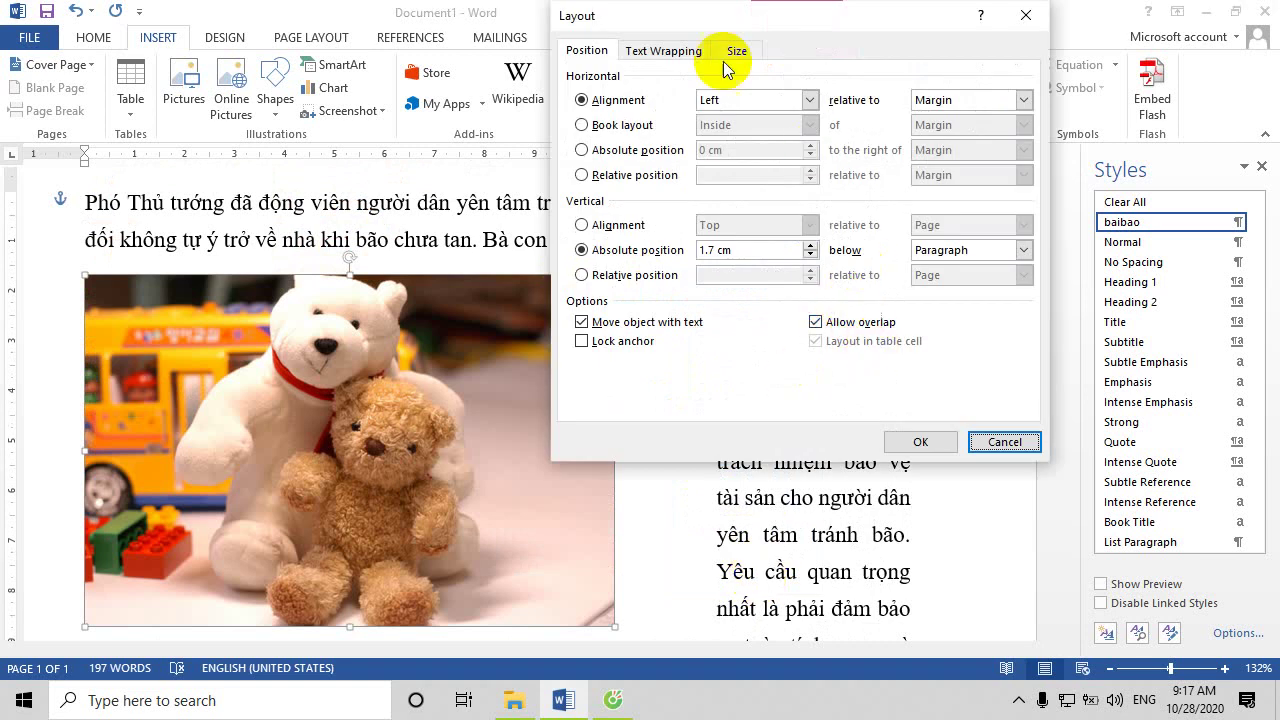
click(650, 51)
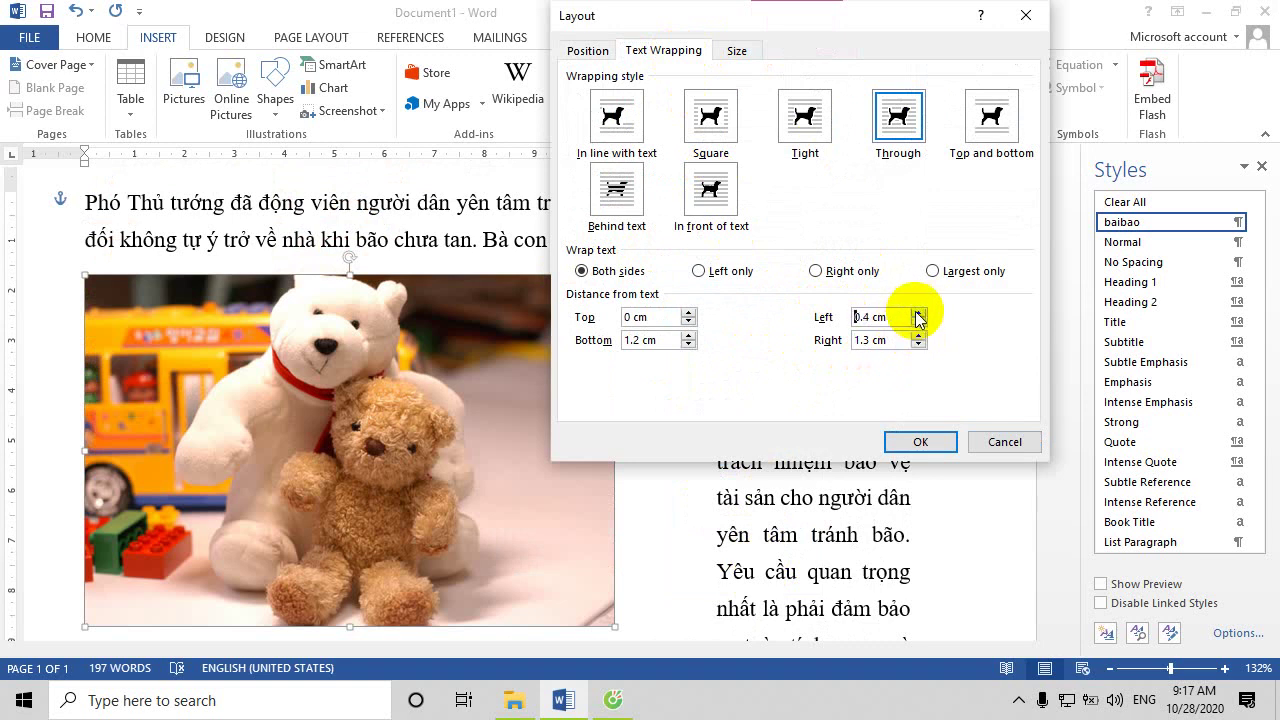
click(918, 345)
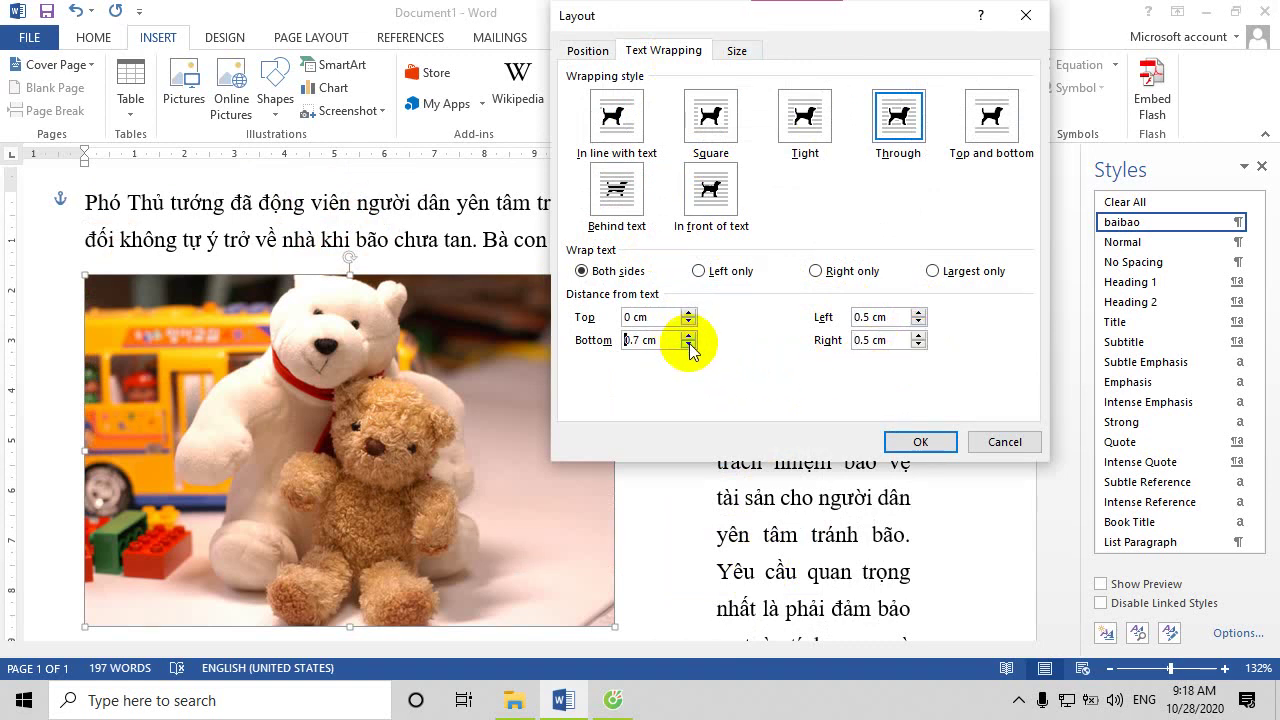
click(912, 437)
Nudge the teddy bear picture slightly right and down so two paragraphs wrap beside it
scroll(648, 338, down, 3)
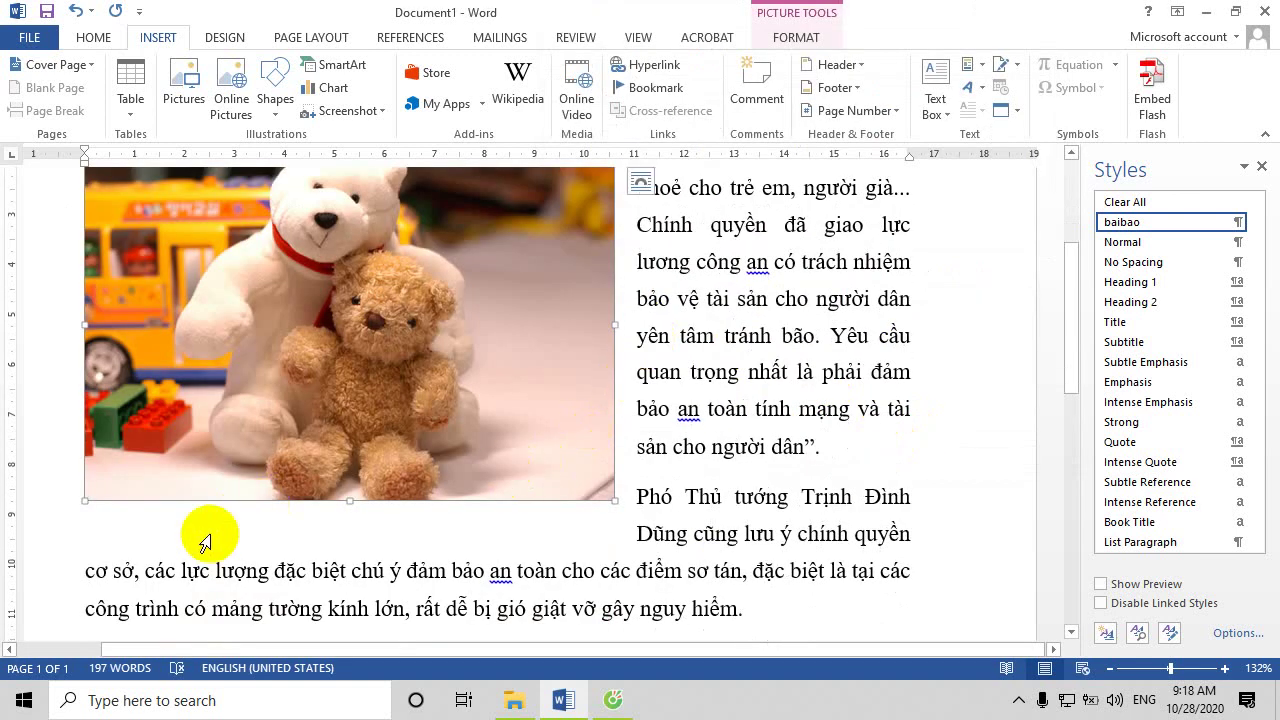
mouse_move(583, 450)
mouse_down()
mouse_move(638, 471)
mouse_move(596, 470)
mouse_up()
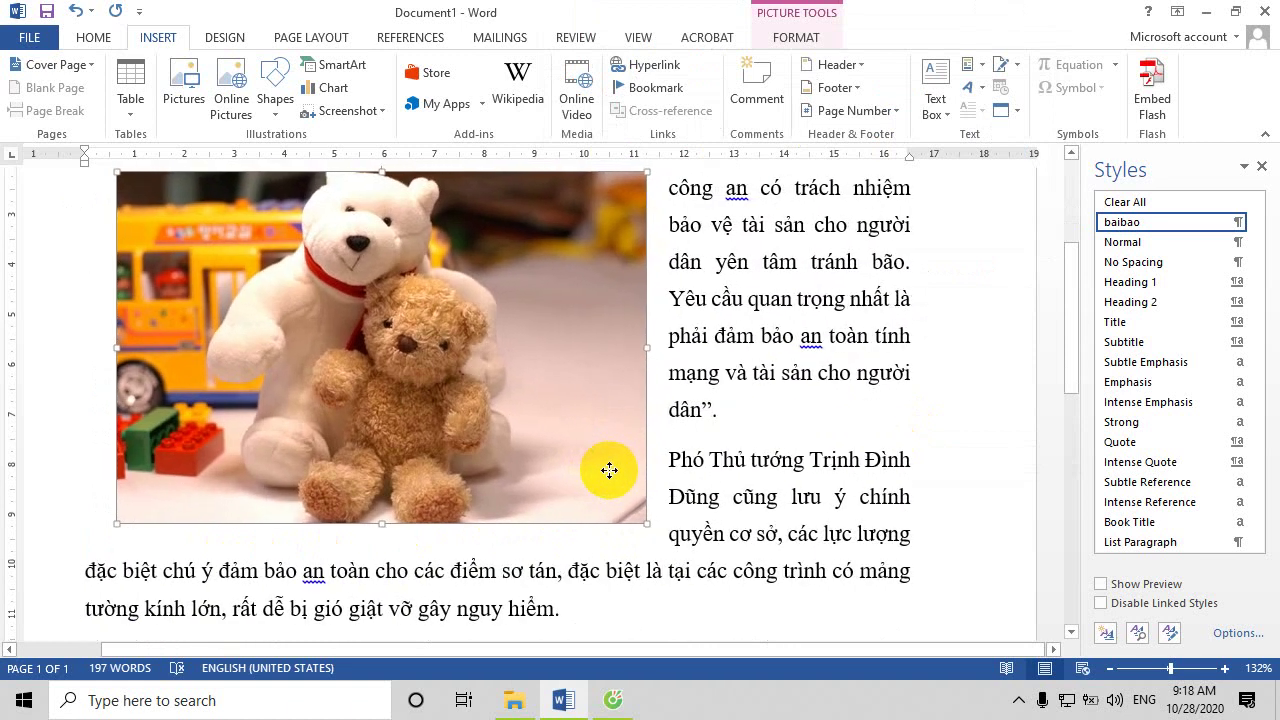
scroll(1006, 337, up, 3)
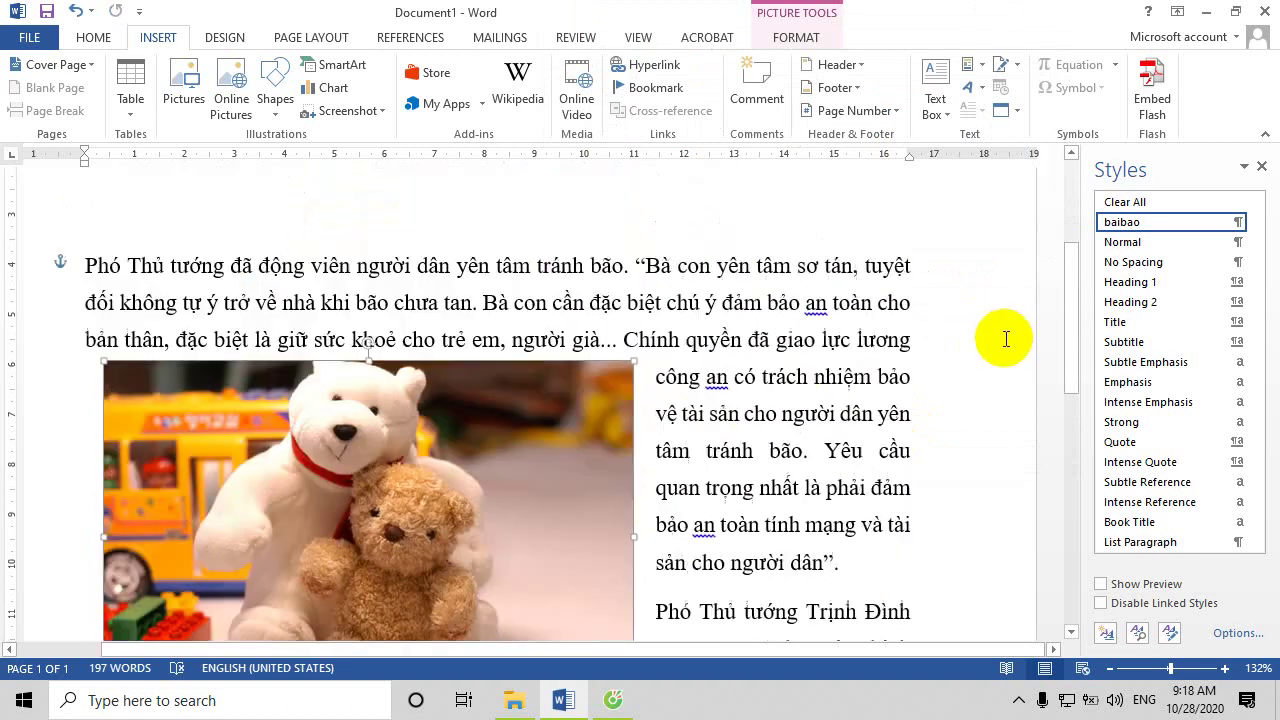
scroll(650, 395, down, 1)
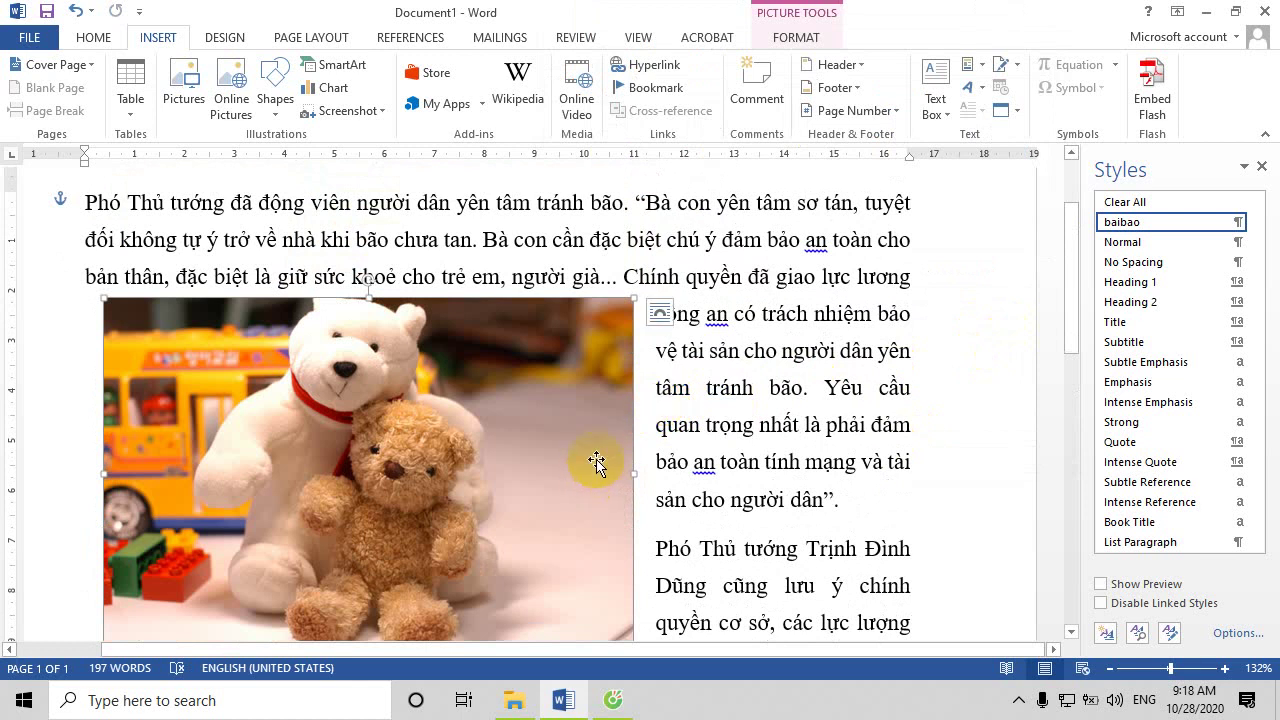
scroll(489, 459, down, 1)
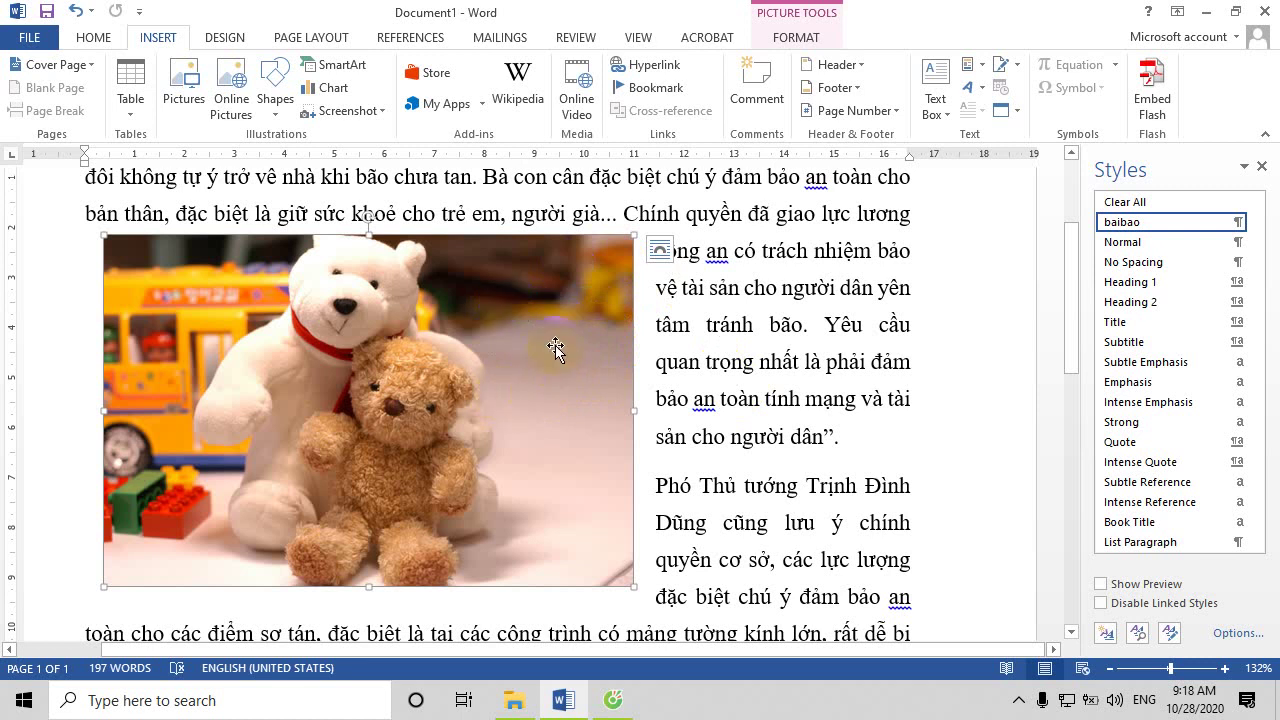
click(497, 325)
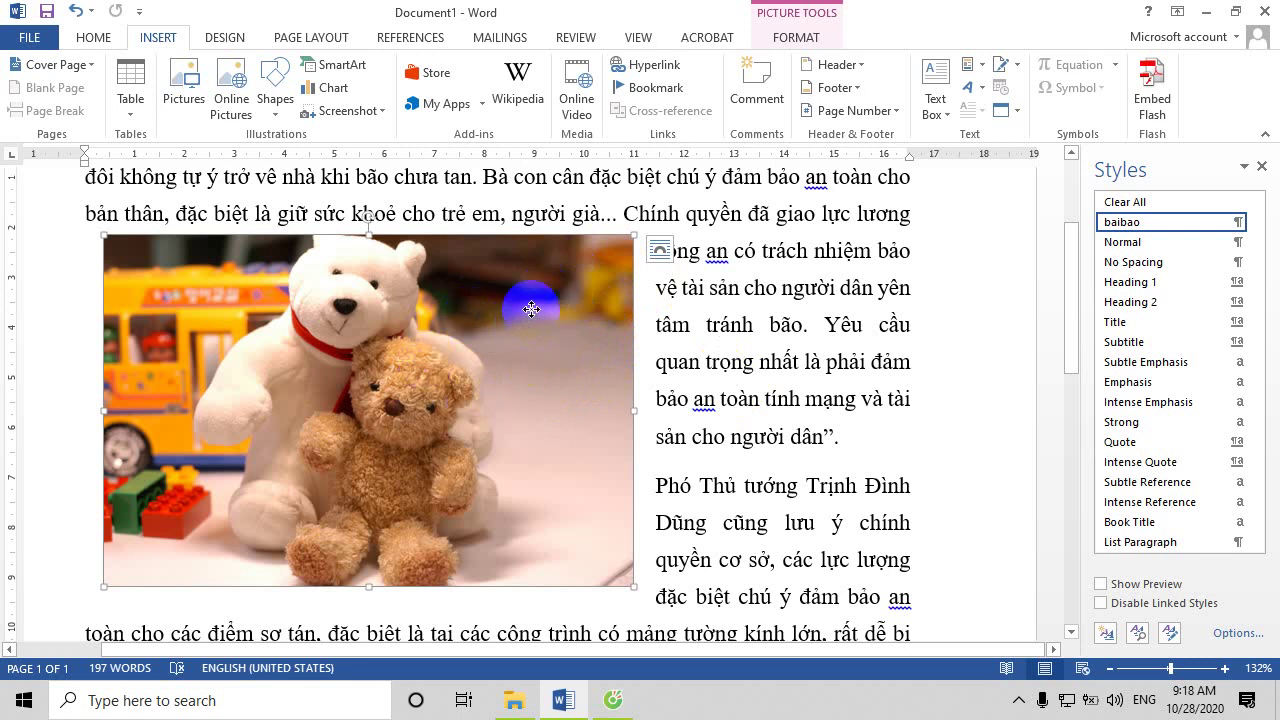
Show the picture's Fill & Line settings with the Line section expanded, showing a solid 0.75 pt outline
right_click(531, 309)
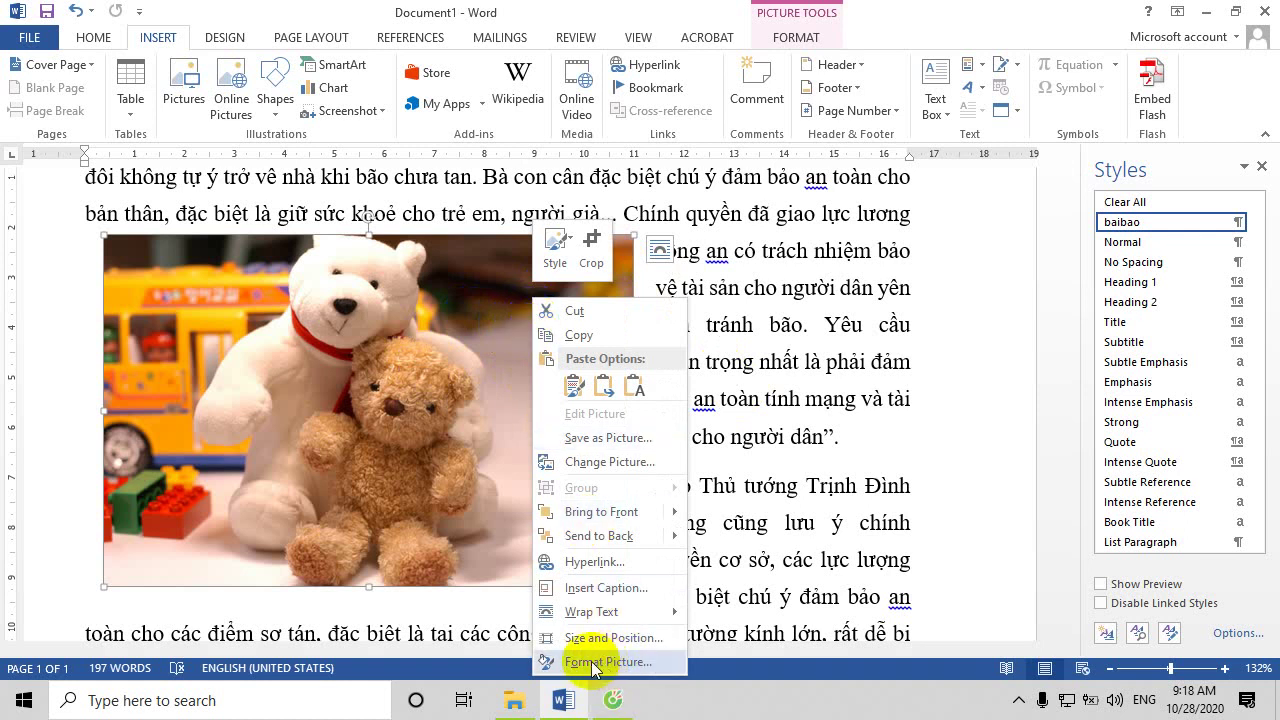
right_click(473, 282)
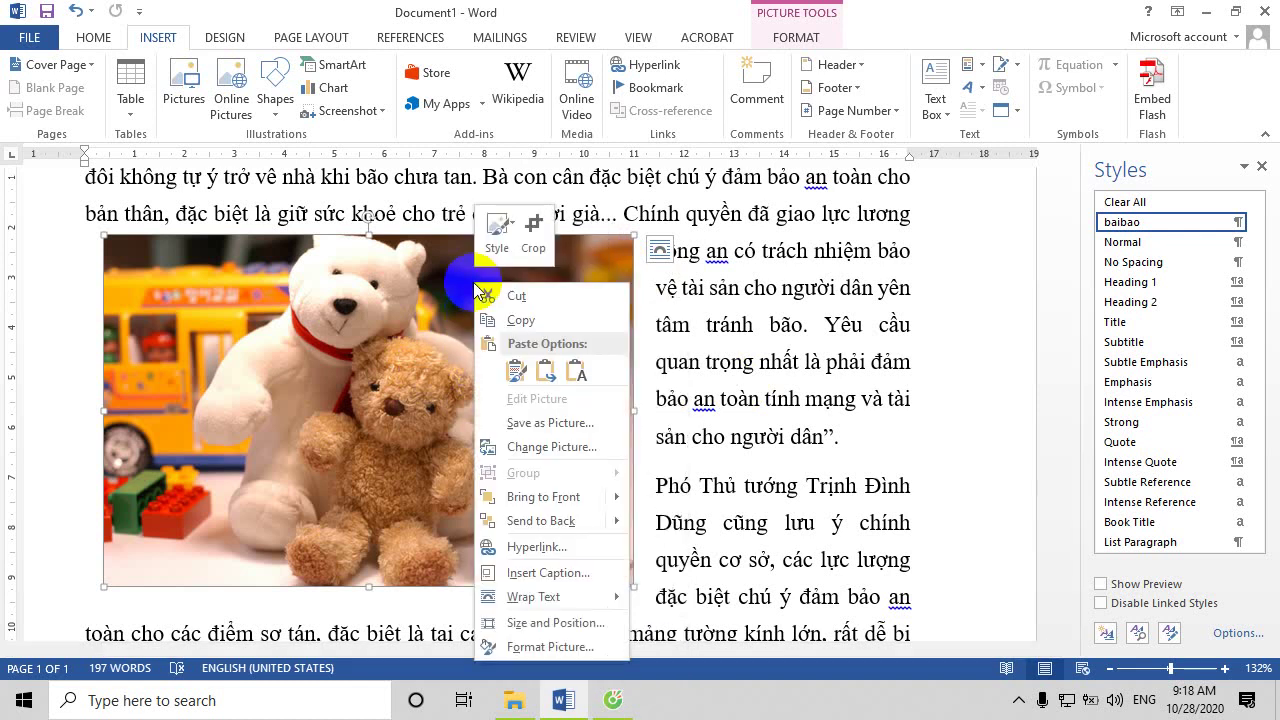
click(548, 648)
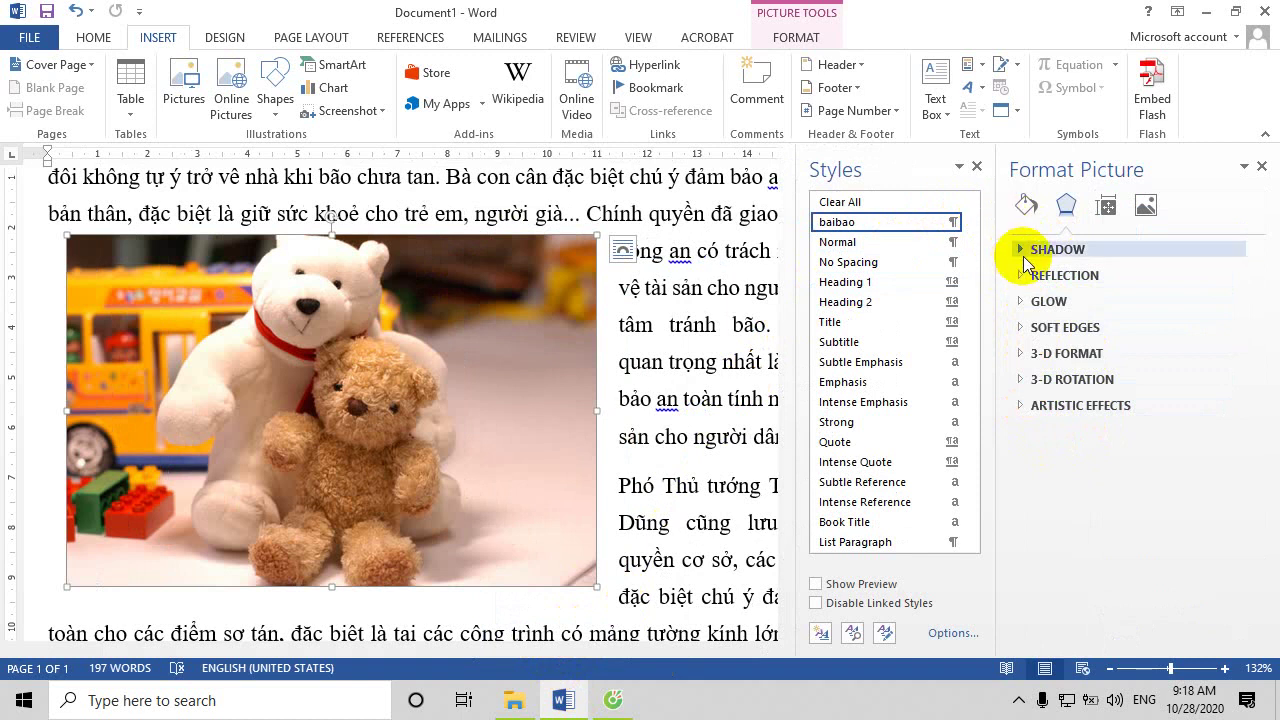
click(1026, 207)
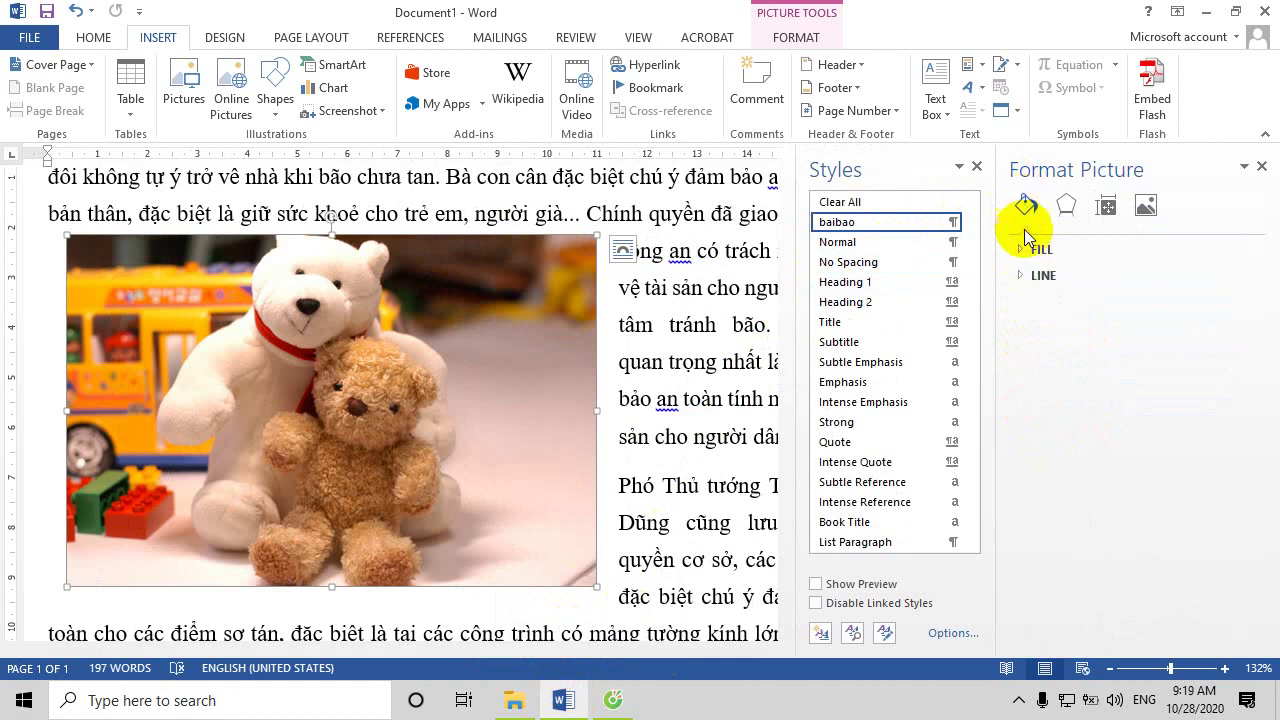
click(1024, 255)
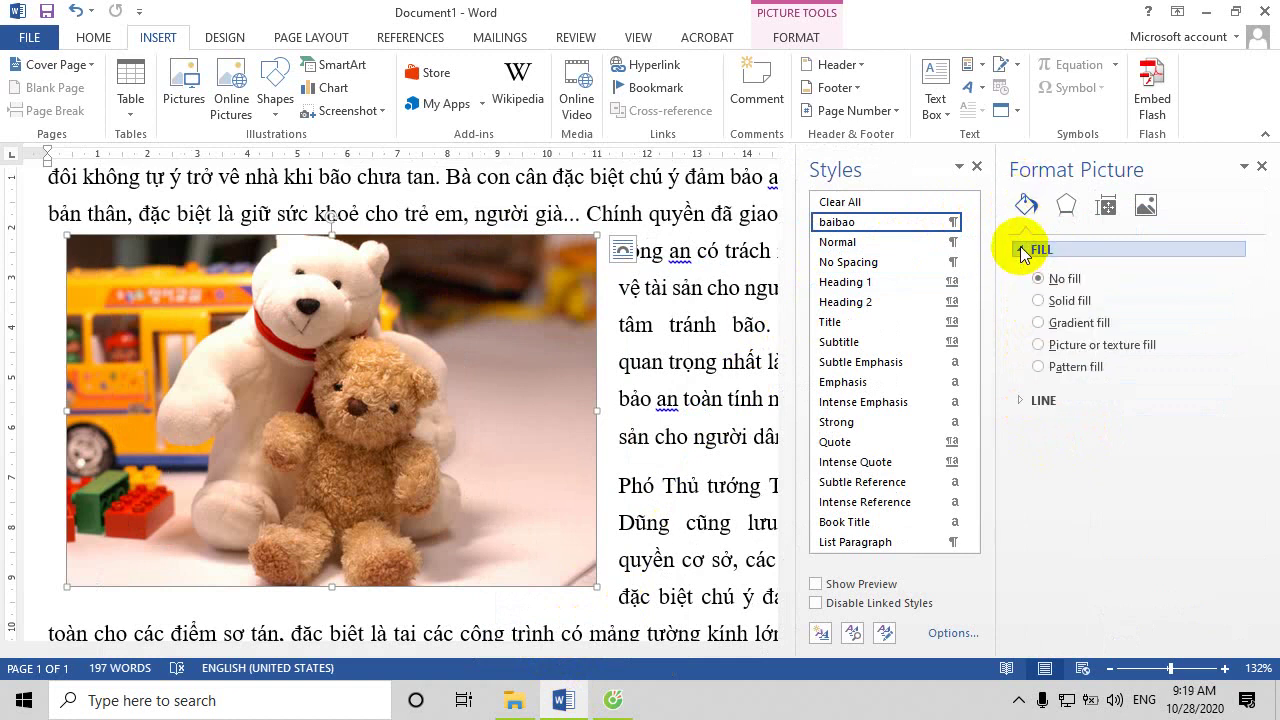
click(1023, 403)
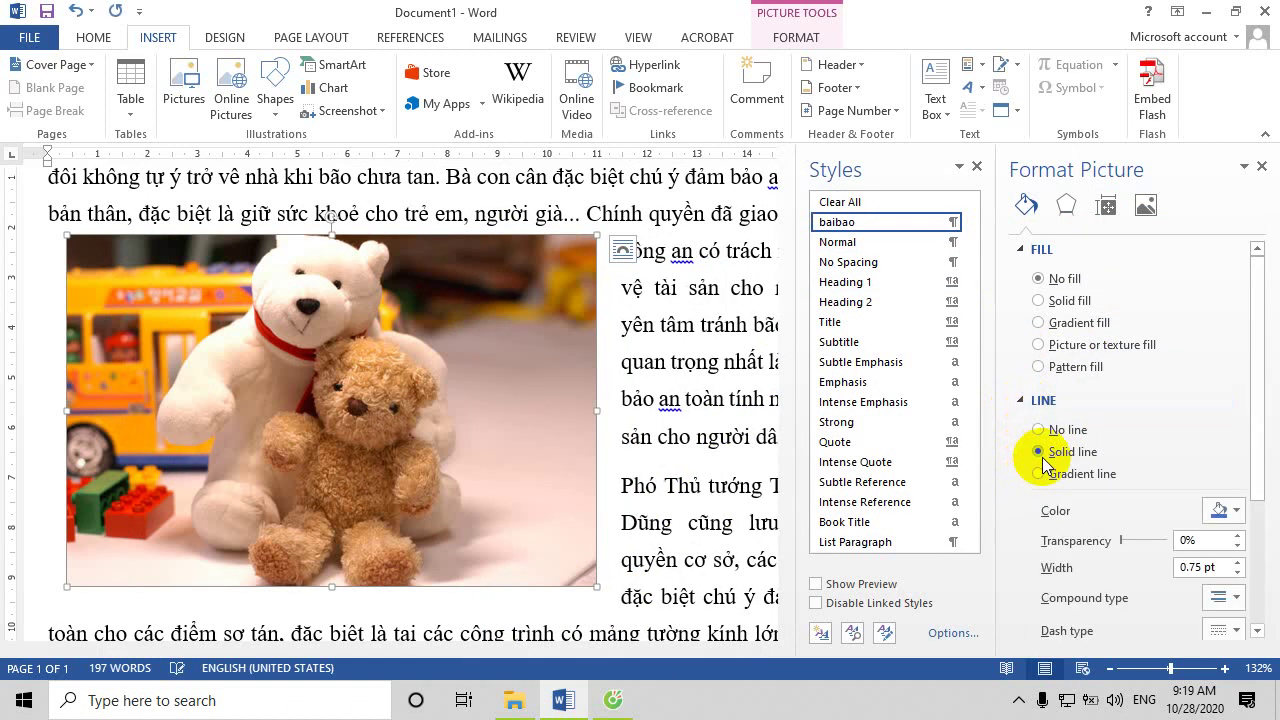
drag(1263, 408, 1264, 490)
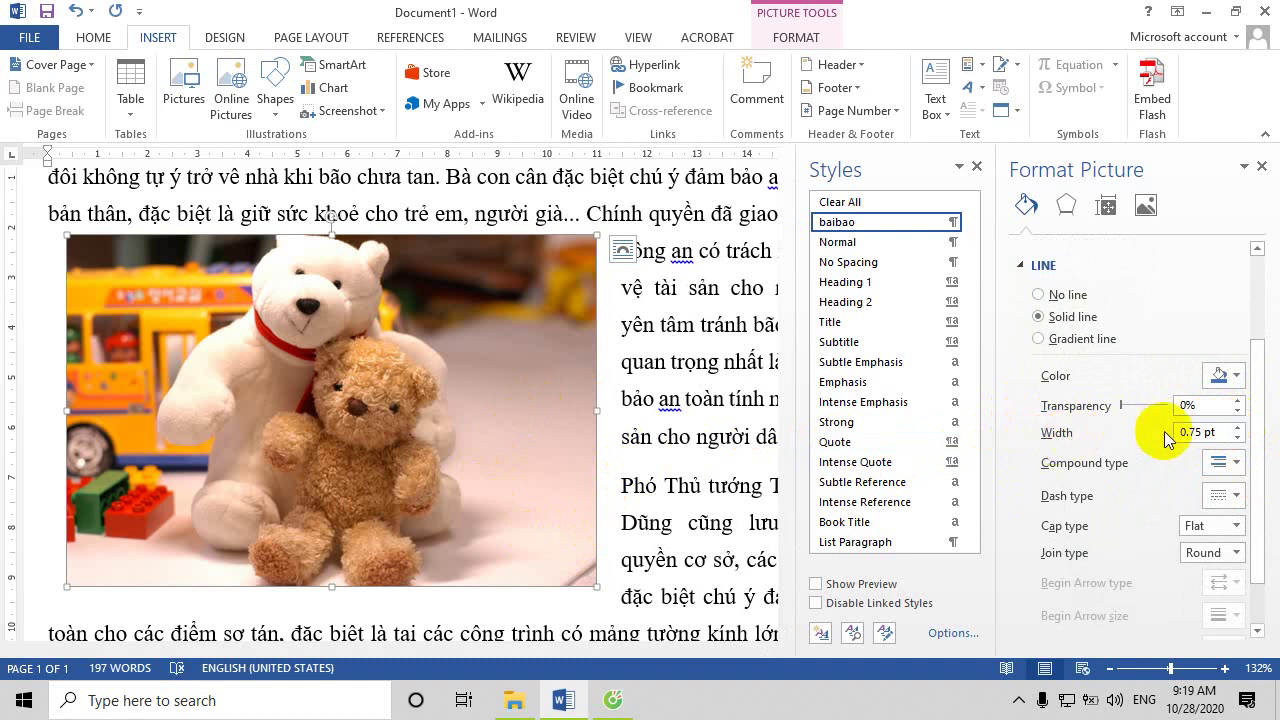
Increase the picture outline width from 0.75 pt to 5 pt
click(1239, 427)
click(1239, 427)
click(1239, 427)
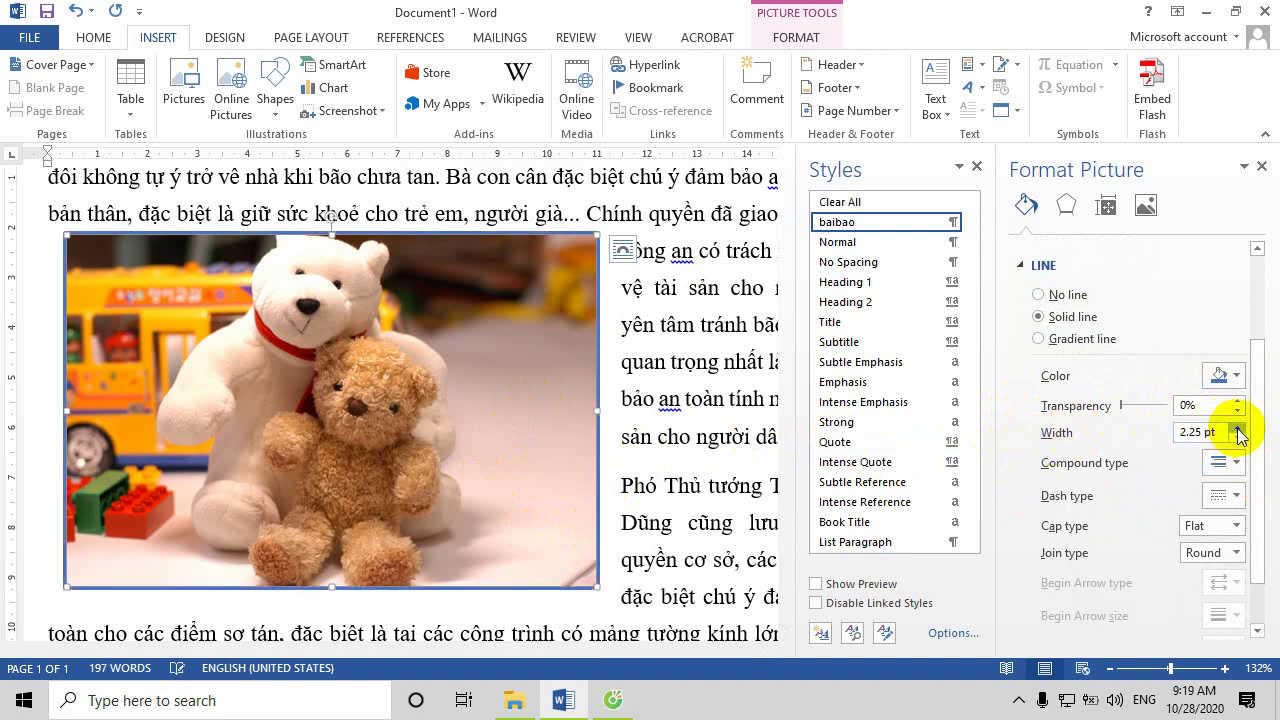
click(1239, 427)
click(1239, 427)
click(1239, 427)
click(1239, 427)
click(1239, 427)
click(1239, 427)
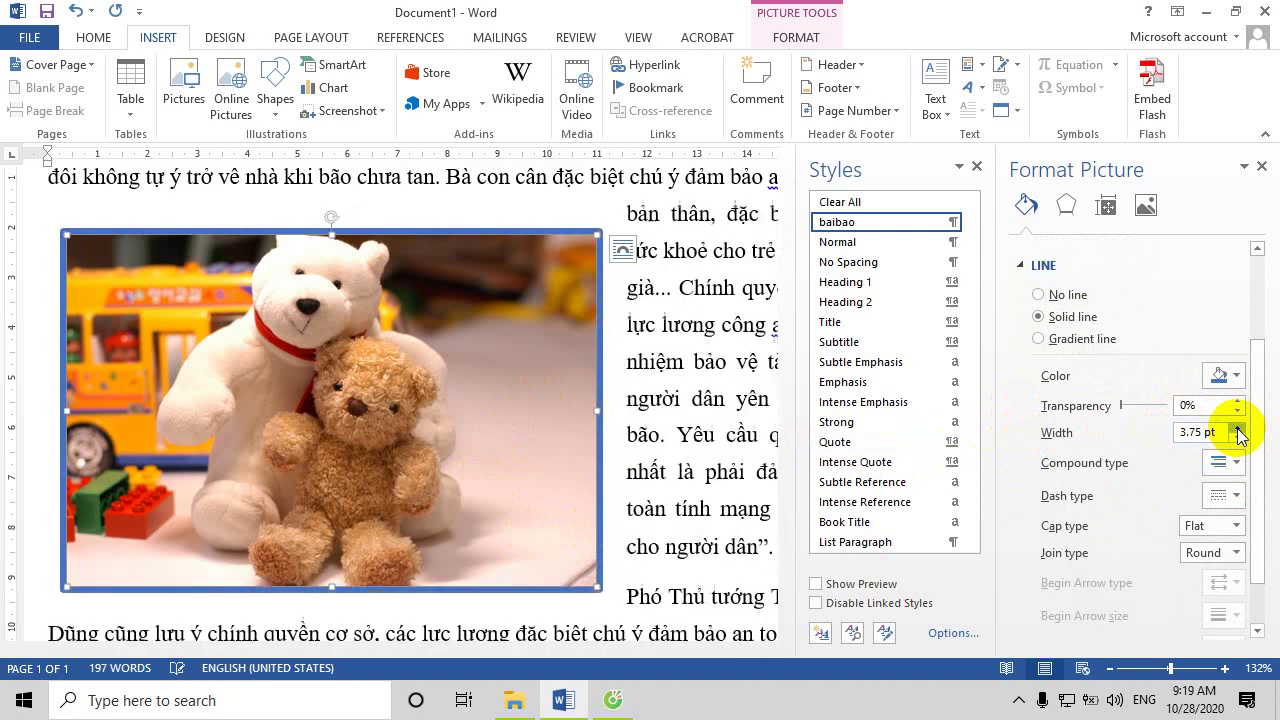
click(1239, 427)
click(1239, 427)
click(1239, 427)
click(1239, 427)
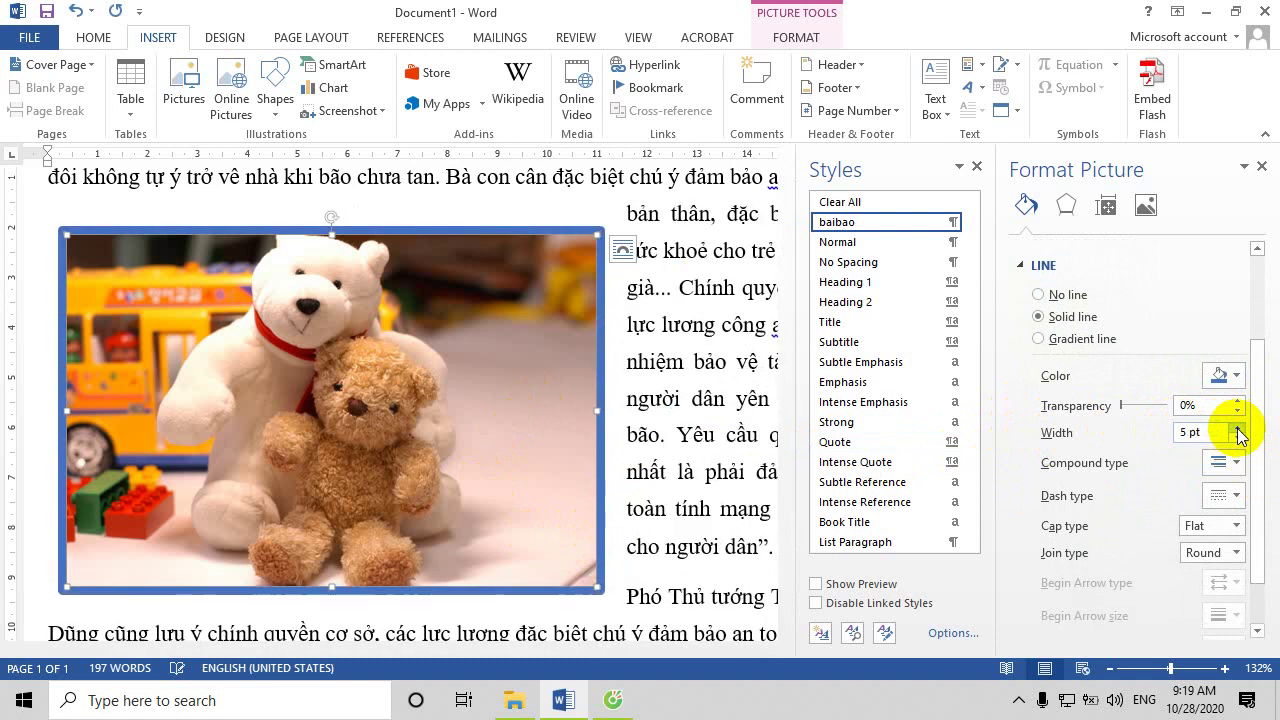
click(1239, 427)
click(1239, 427)
click(1239, 427)
click(1239, 427)
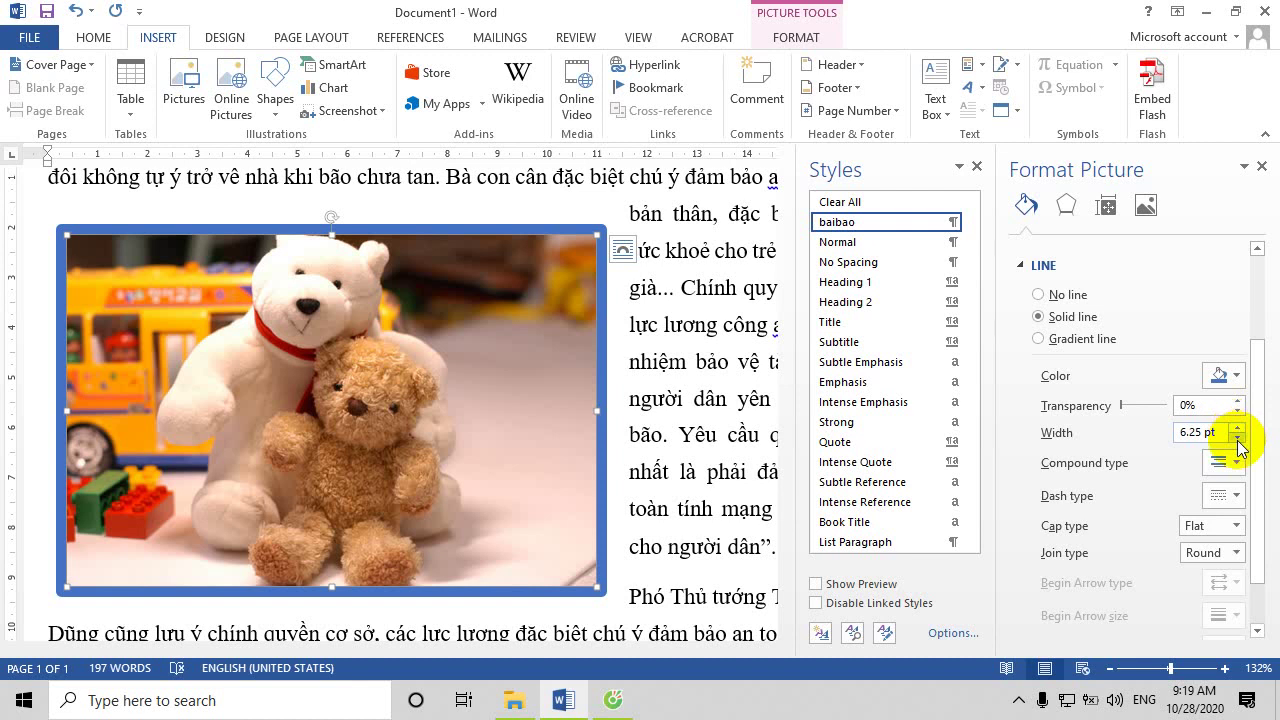
click(1239, 442)
click(1239, 442)
click(1239, 442)
click(1239, 442)
click(1239, 442)
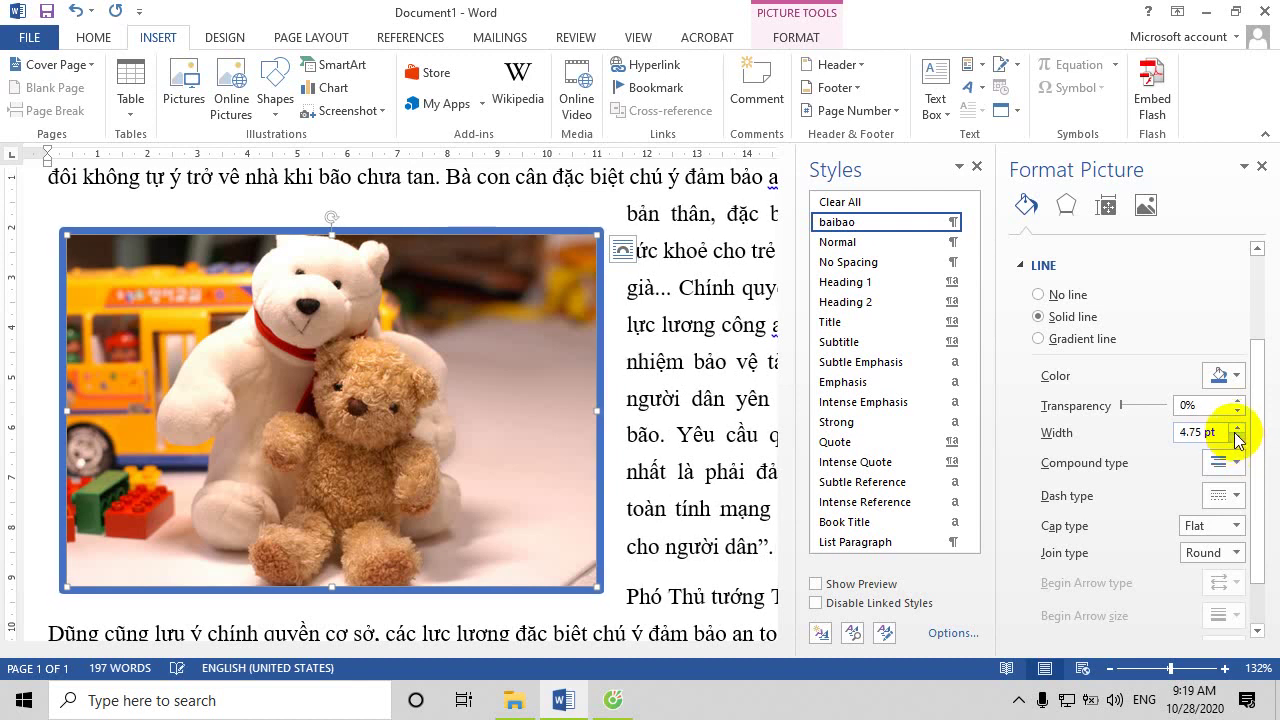
click(1238, 427)
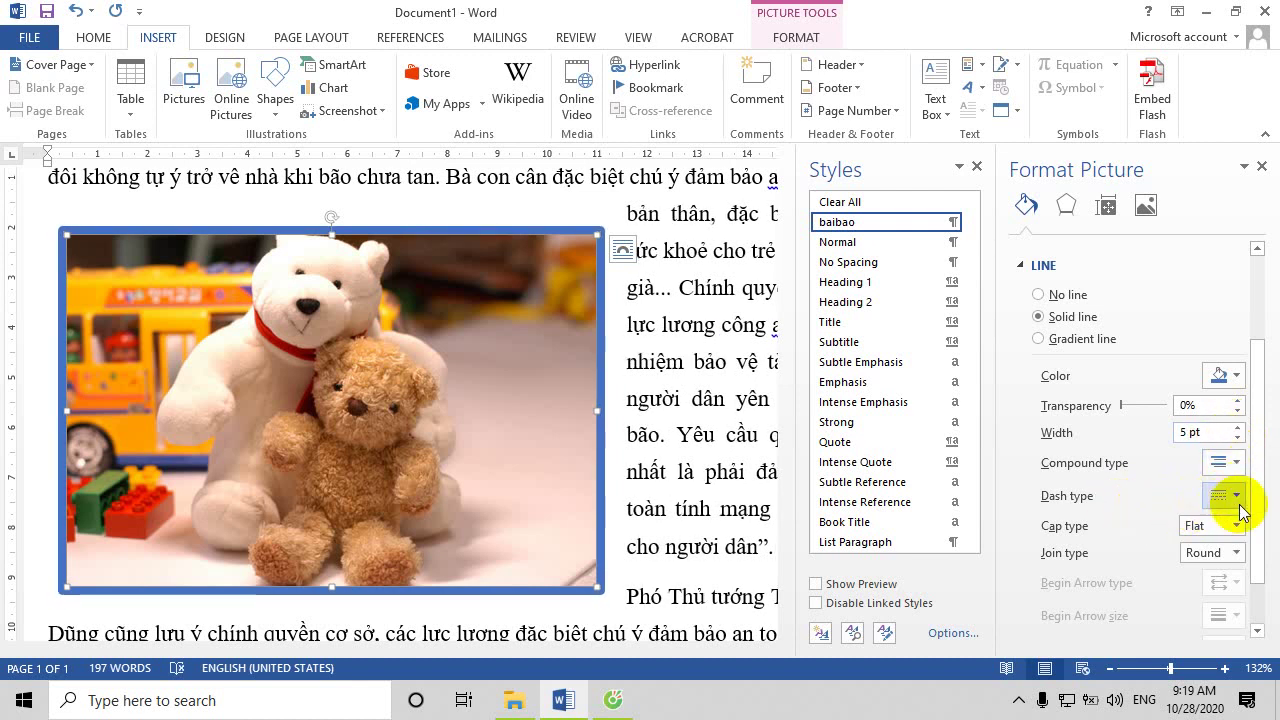
Make the picture border dashed and choose a compound line style
click(1238, 500)
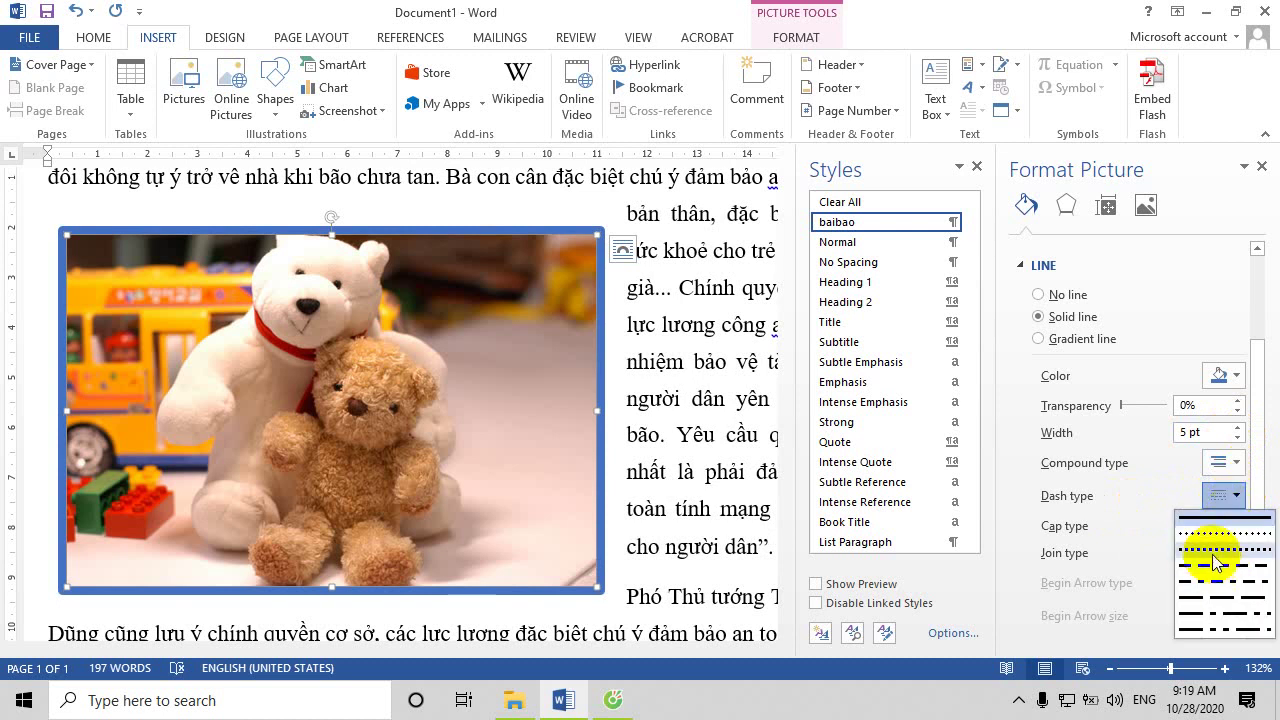
click(1218, 560)
click(1234, 462)
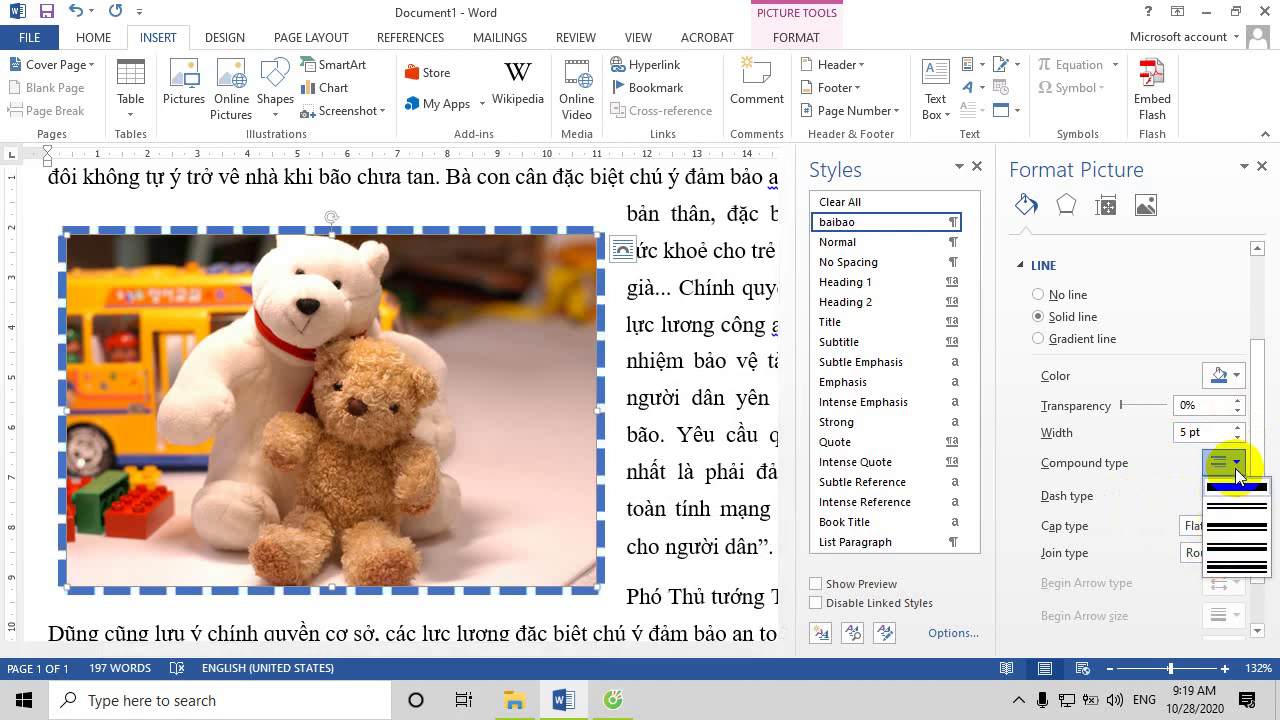
click(1234, 540)
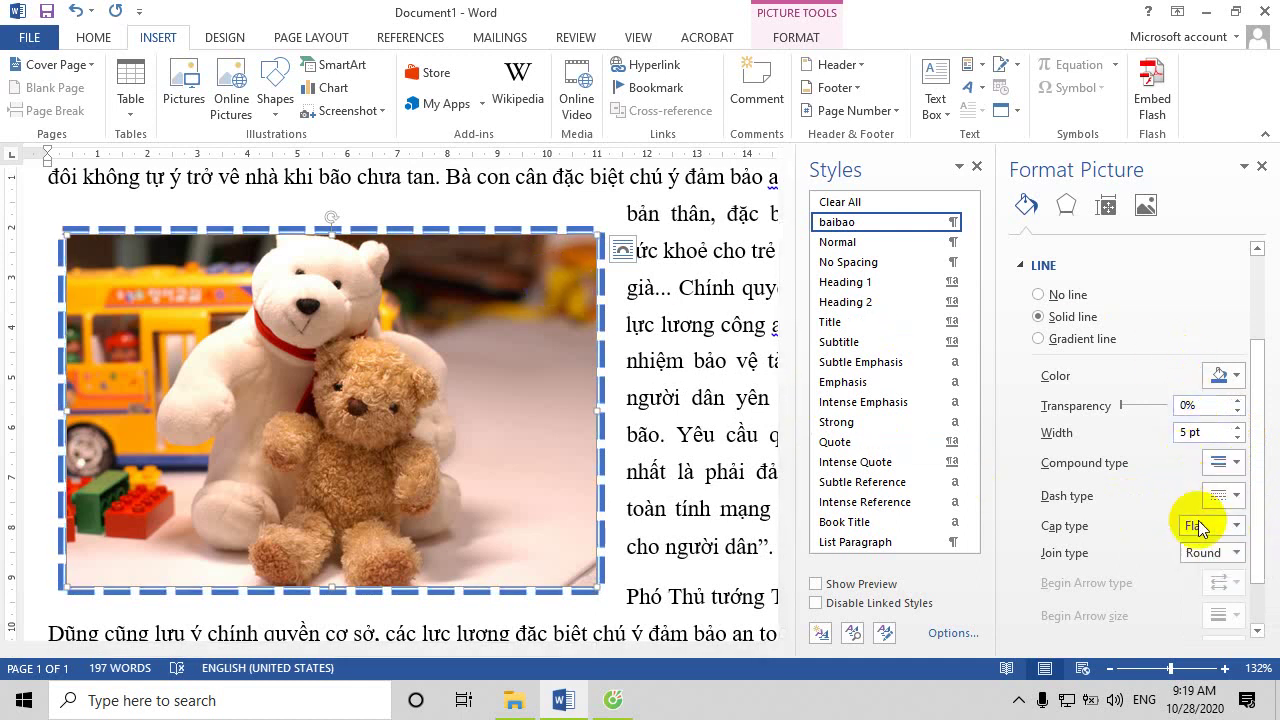
Set the border dashes' cap type to Square after trying Flat and Round
click(1235, 525)
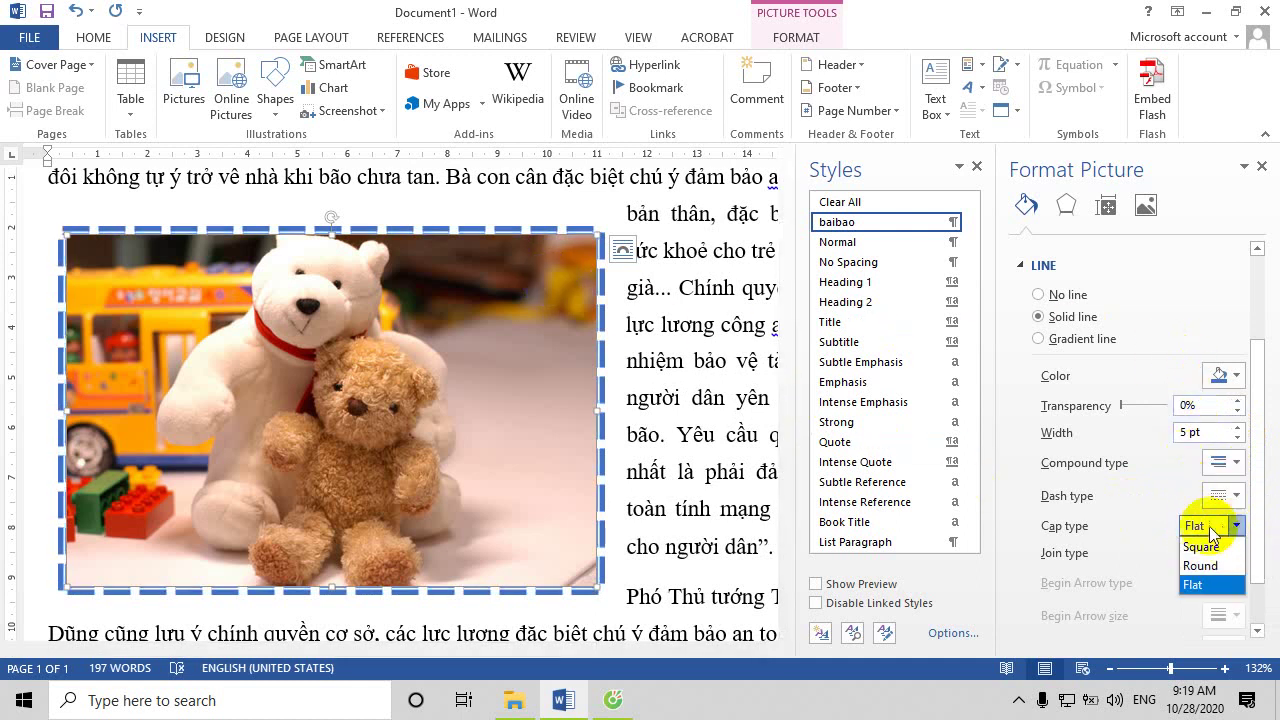
click(1207, 533)
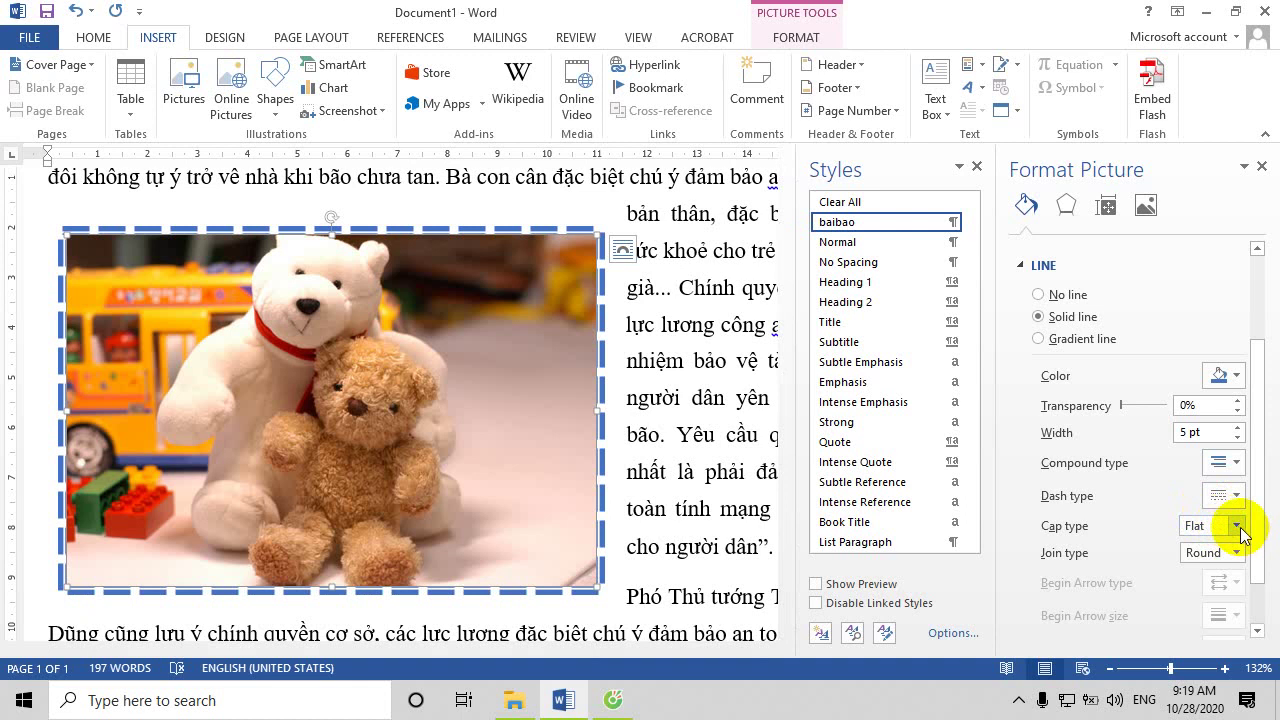
click(1238, 526)
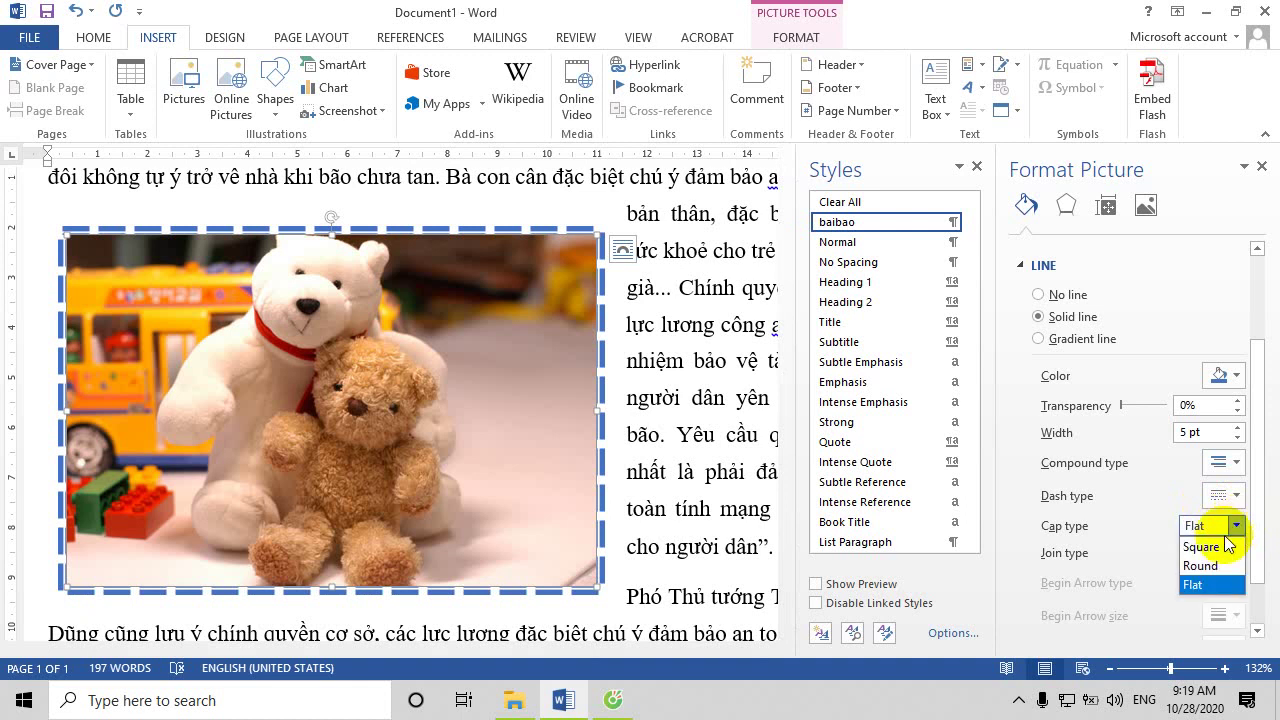
click(1203, 566)
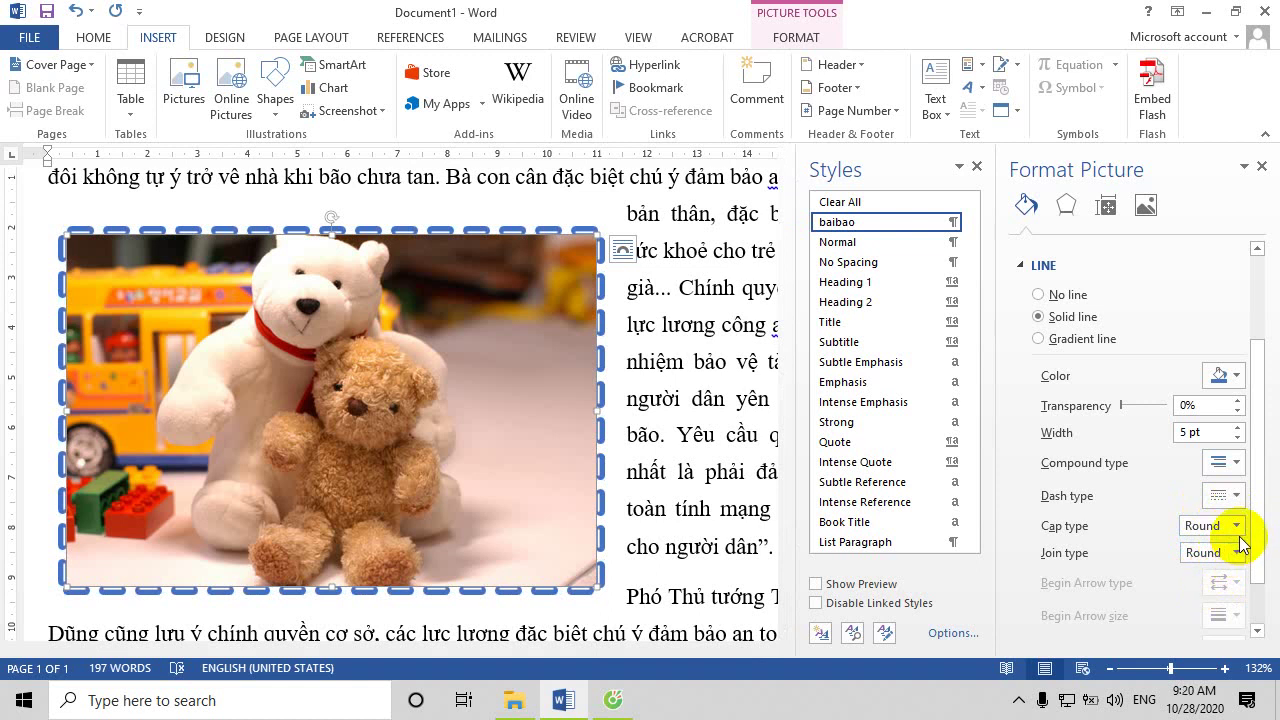
click(1236, 526)
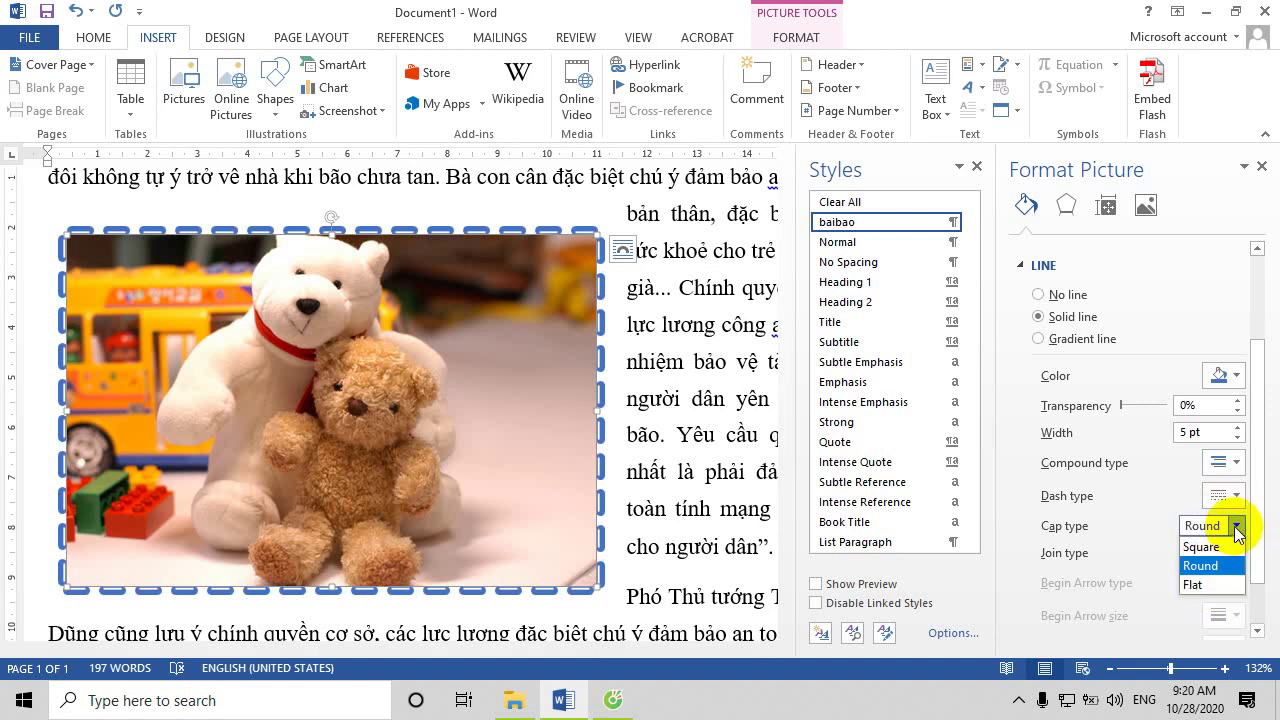
click(1200, 546)
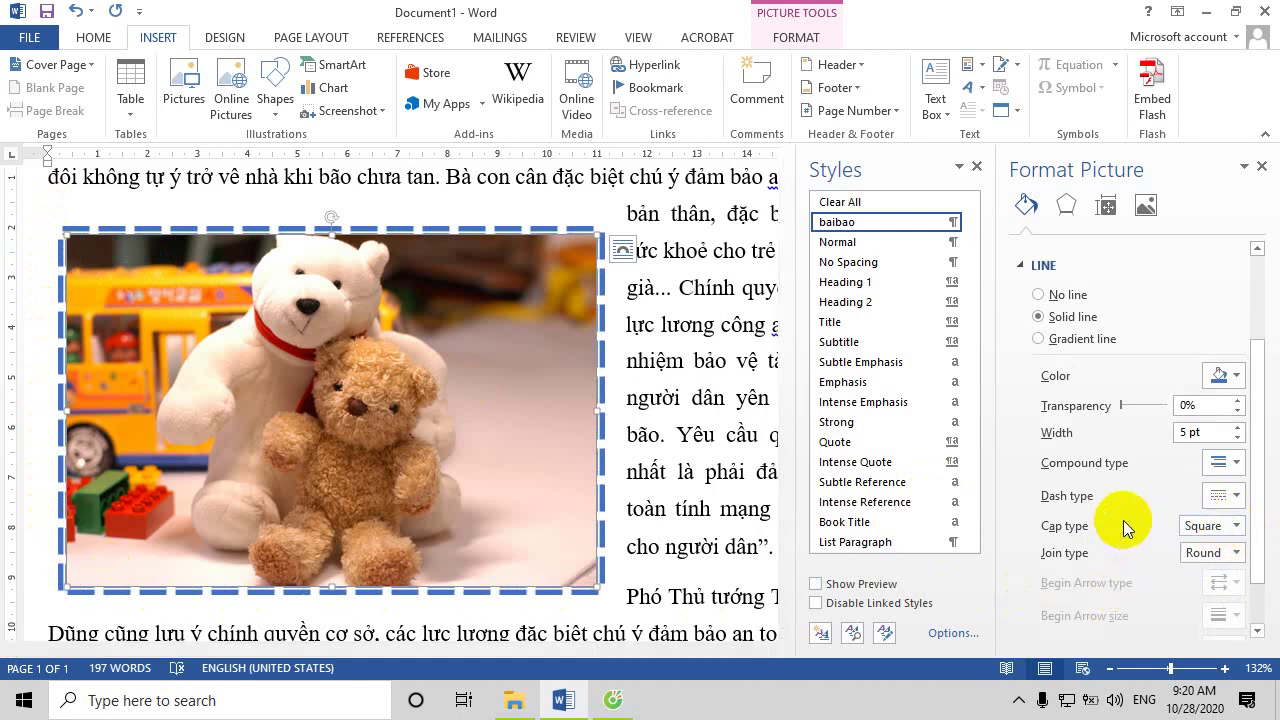
Set the border colour back to blue with a width of 5 pt
click(1240, 378)
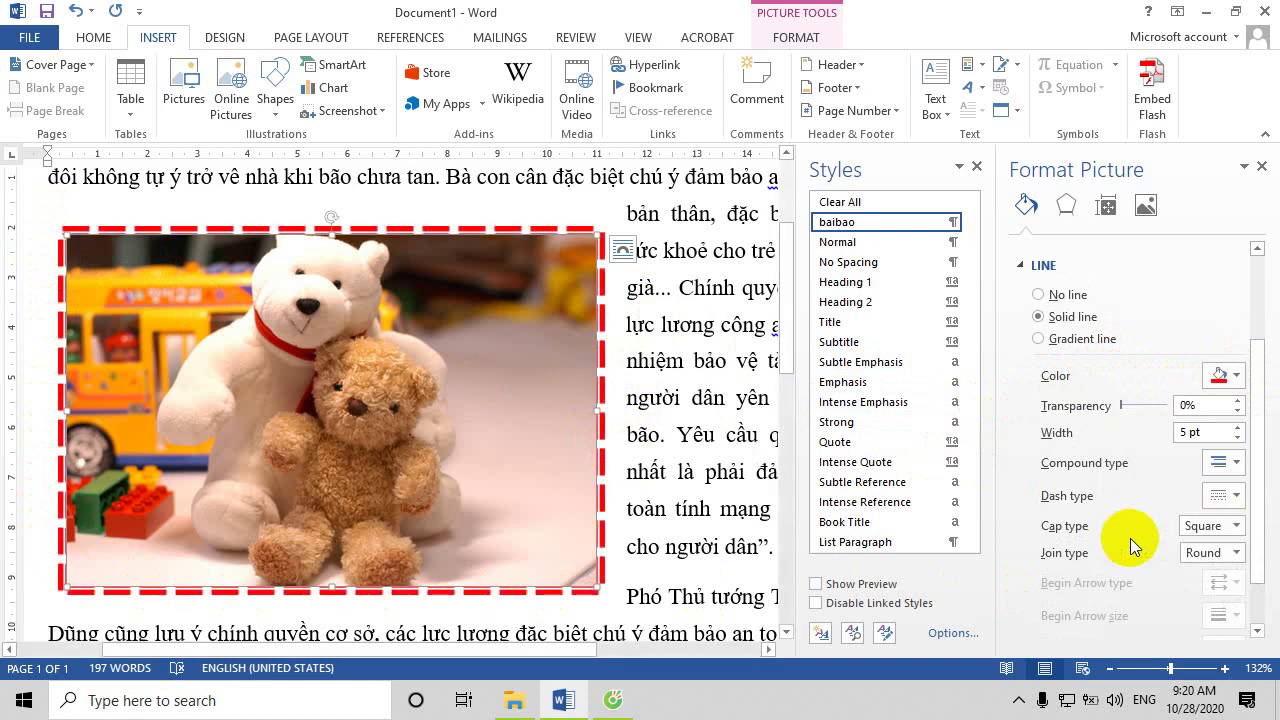
click(1234, 375)
click(1181, 421)
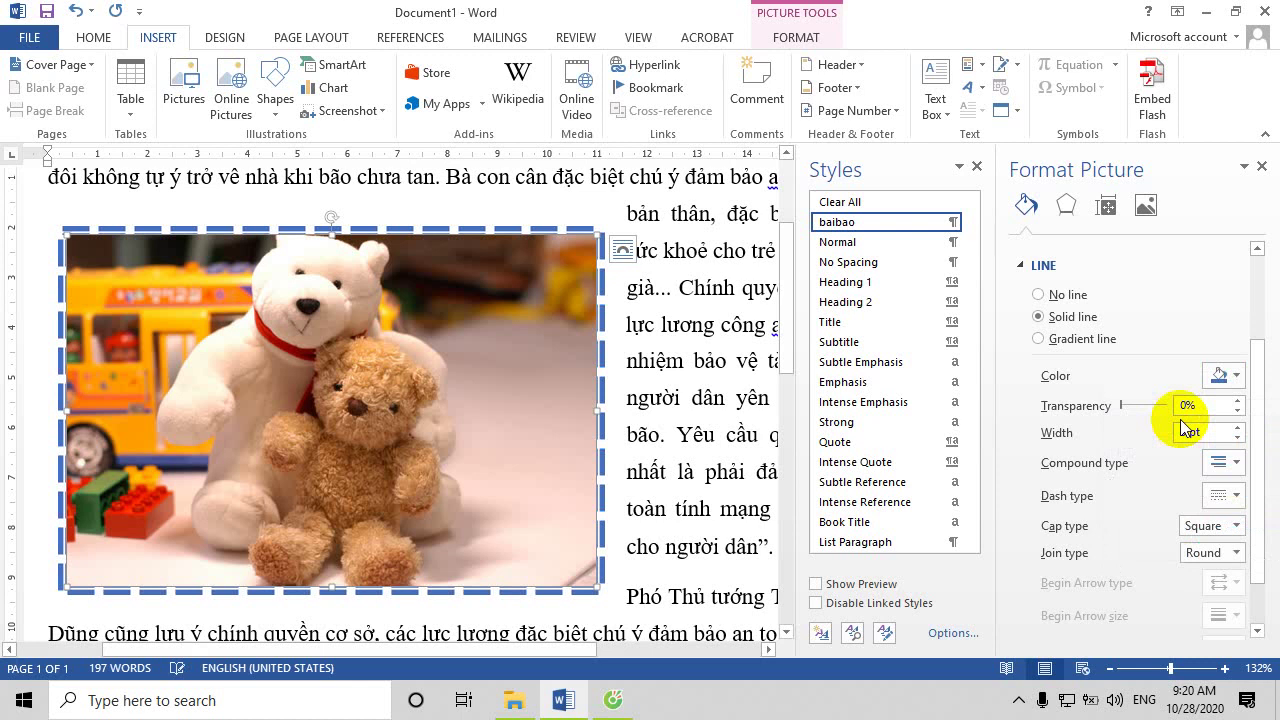
text(5)
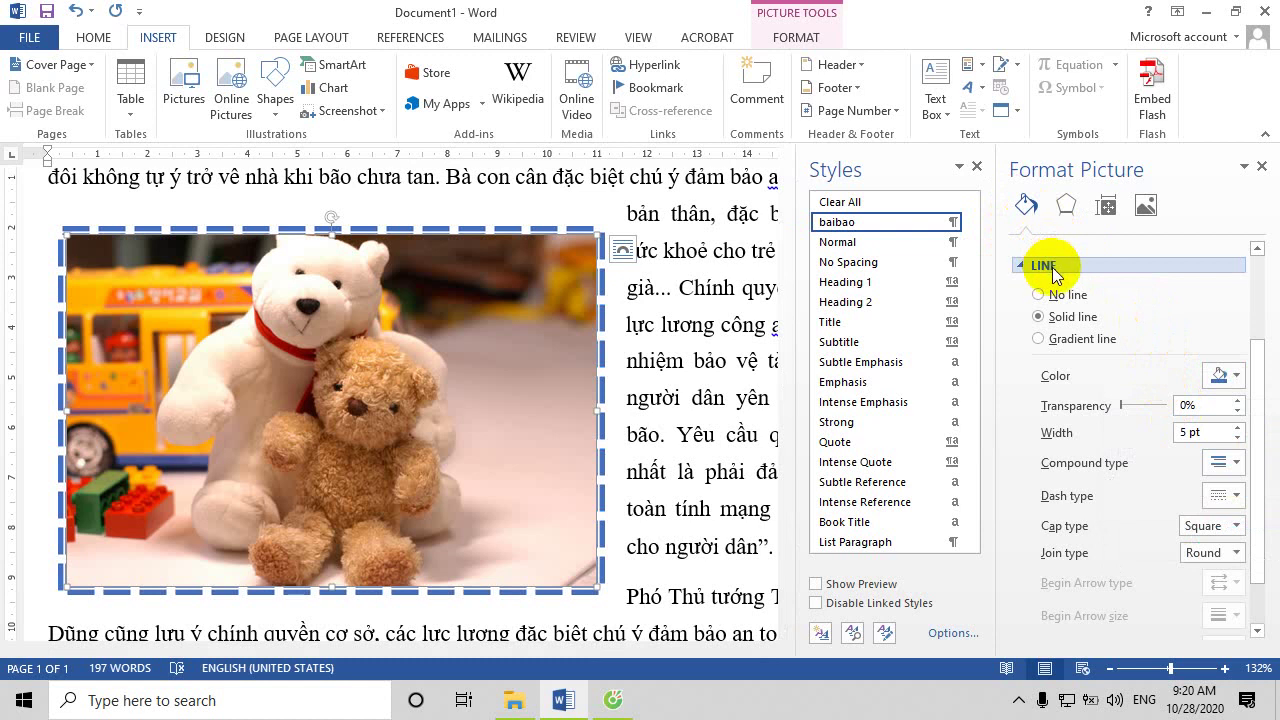
scroll(1037, 277, up, 2)
scroll(1043, 309, up, 1)
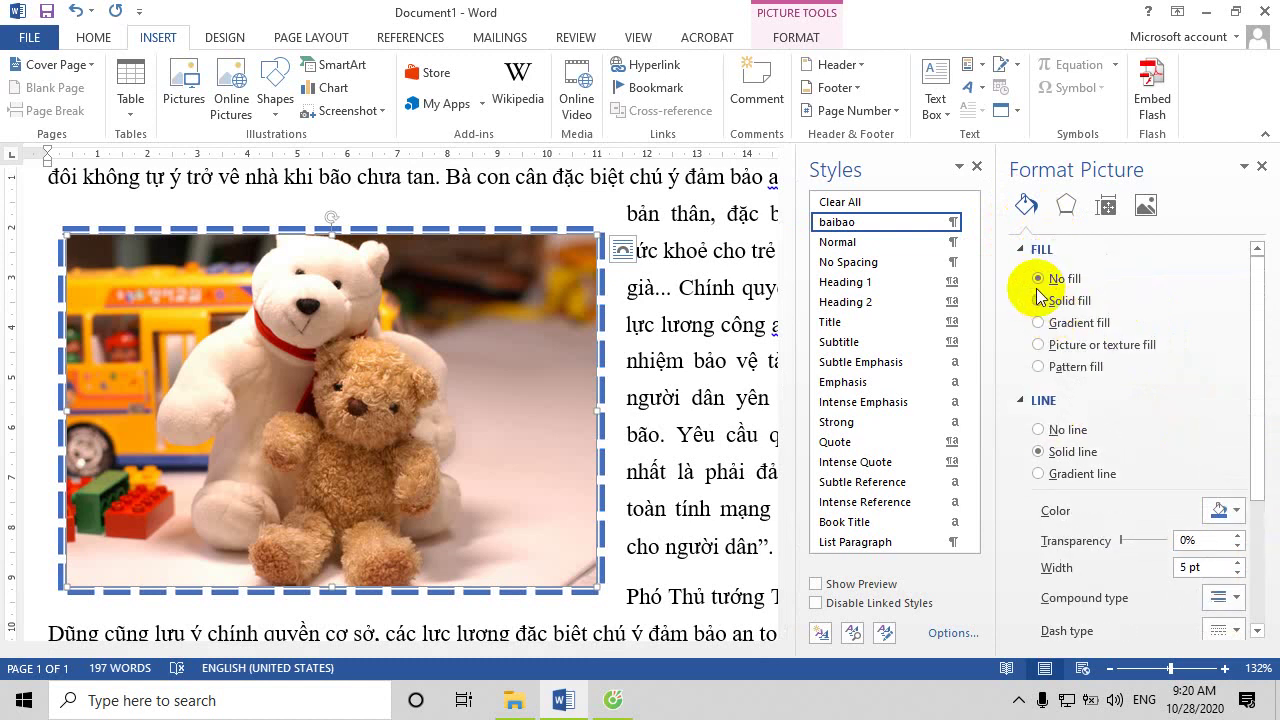
scroll(1097, 352, down, 2)
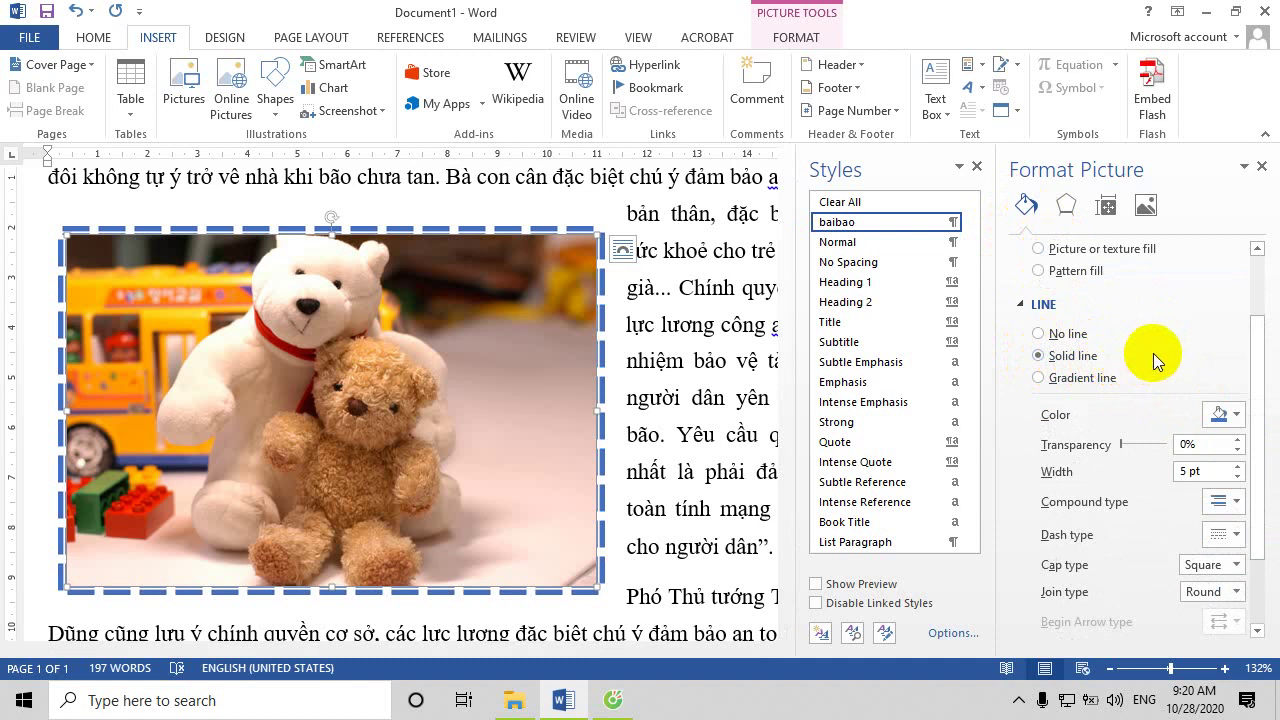
scroll(1154, 353, down, 1)
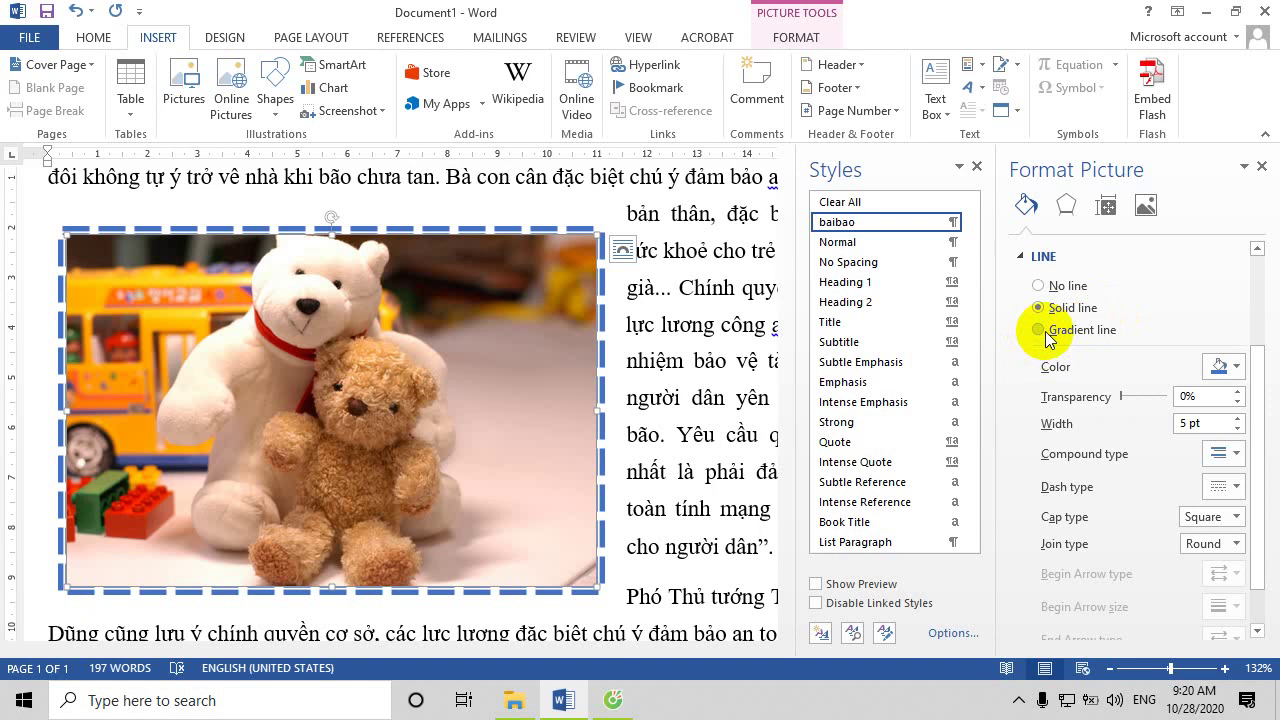
click(1046, 332)
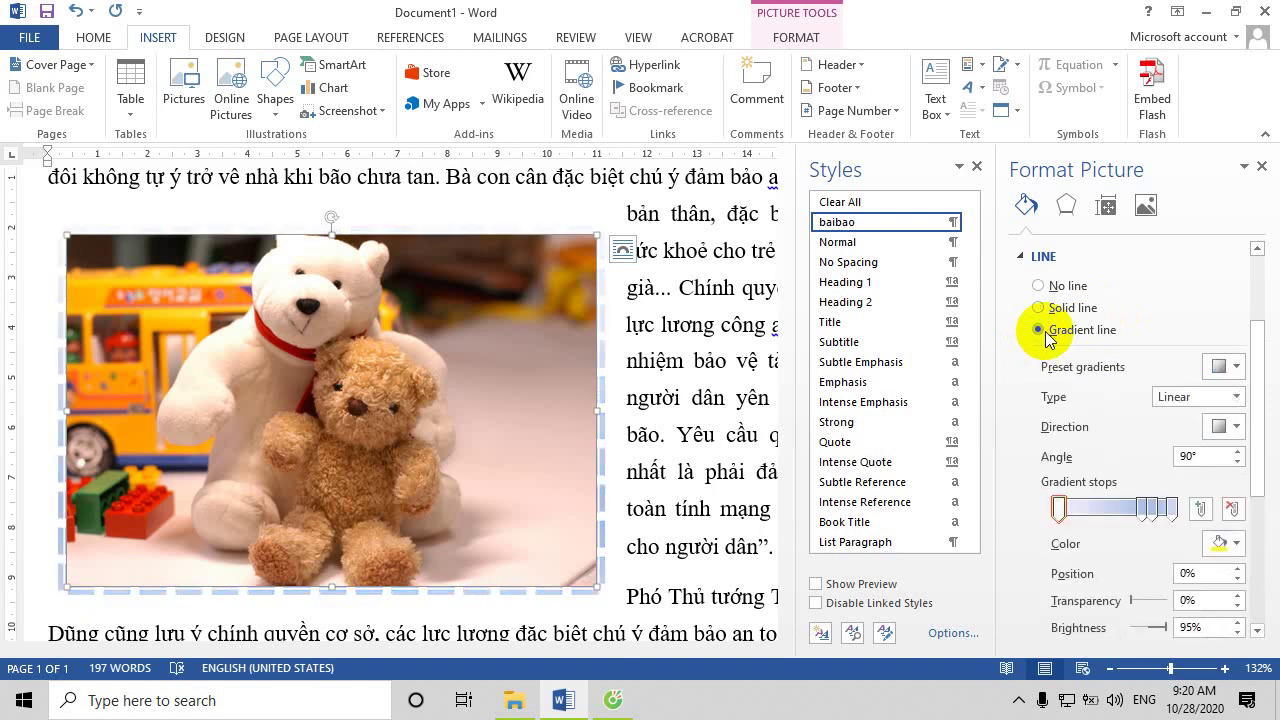
drag(1137, 512, 1087, 512)
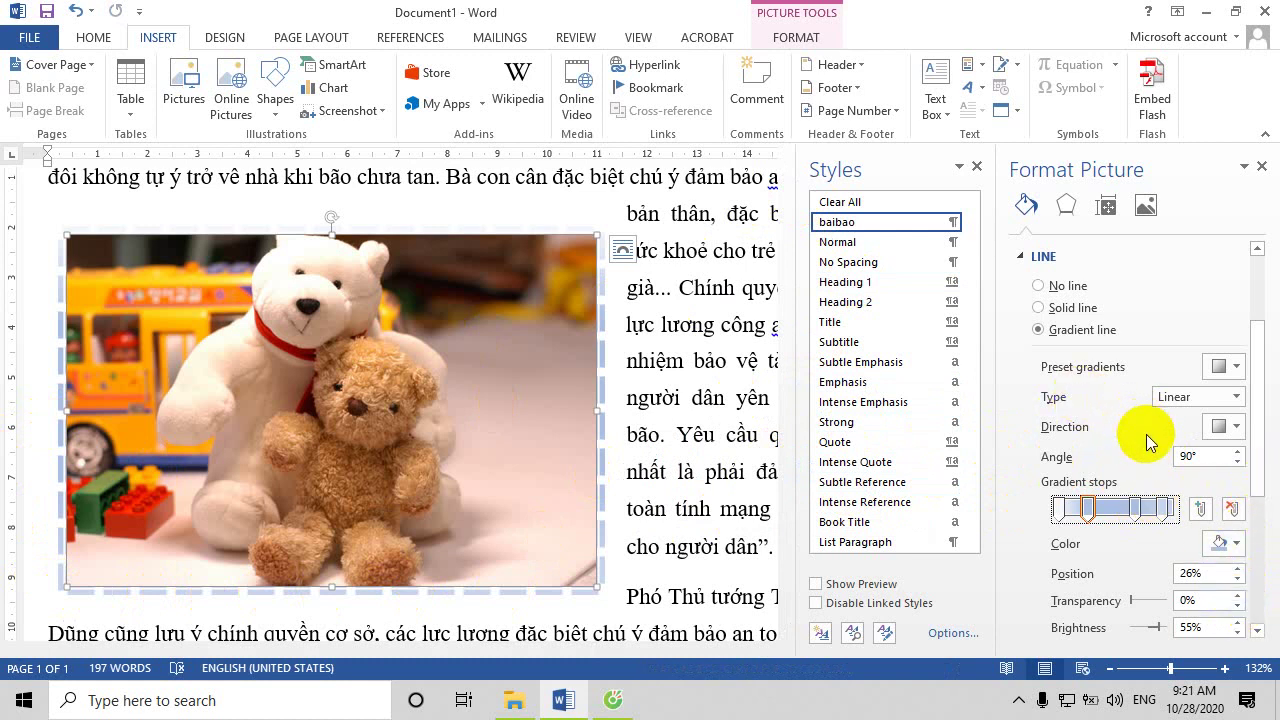
mouse_move(1087, 507)
mouse_down()
mouse_move(1076, 508)
mouse_move(1088, 507)
mouse_up()
click(1047, 311)
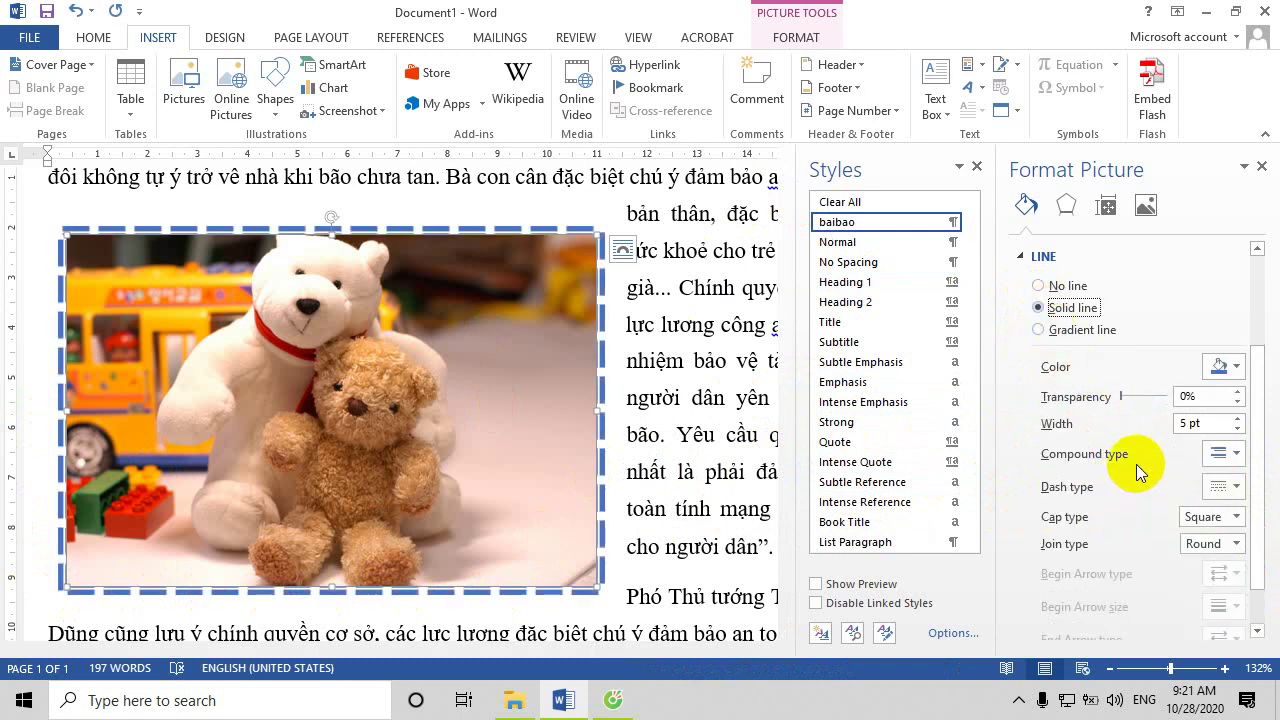
Choose a compound line style and set the border's dash type to Solid
click(1208, 455)
click(1232, 470)
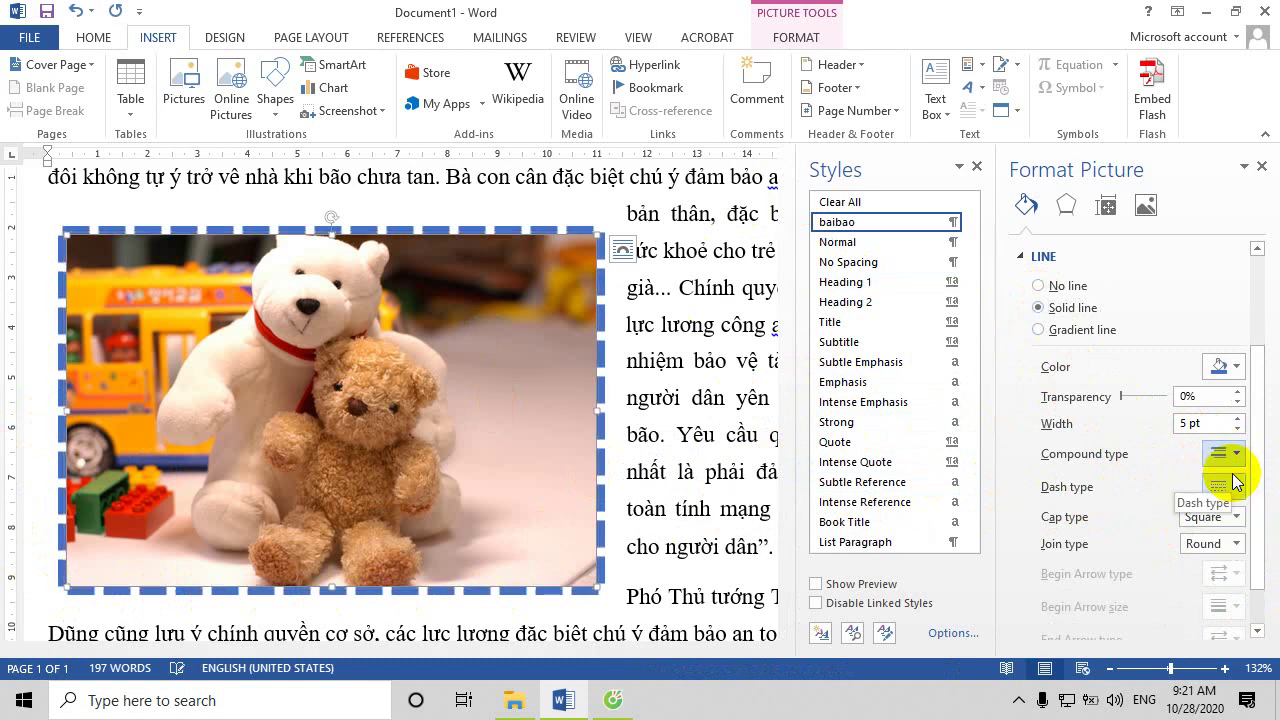
click(1230, 486)
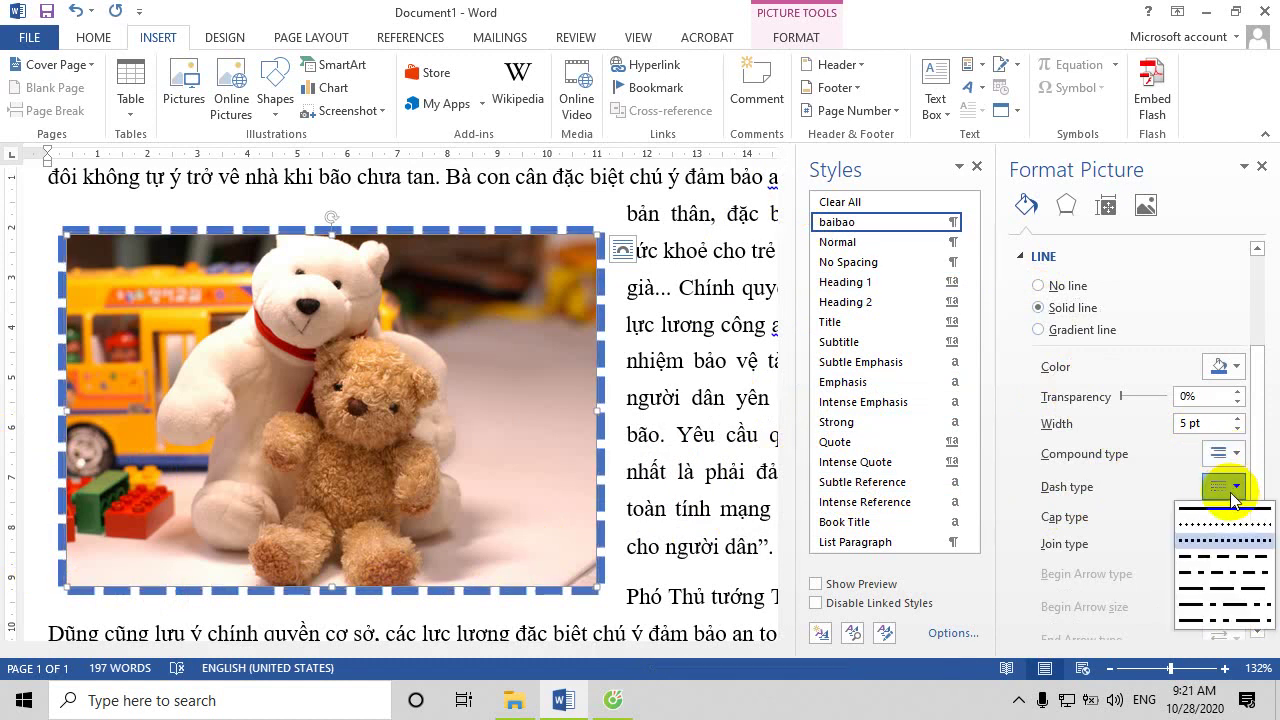
click(1222, 509)
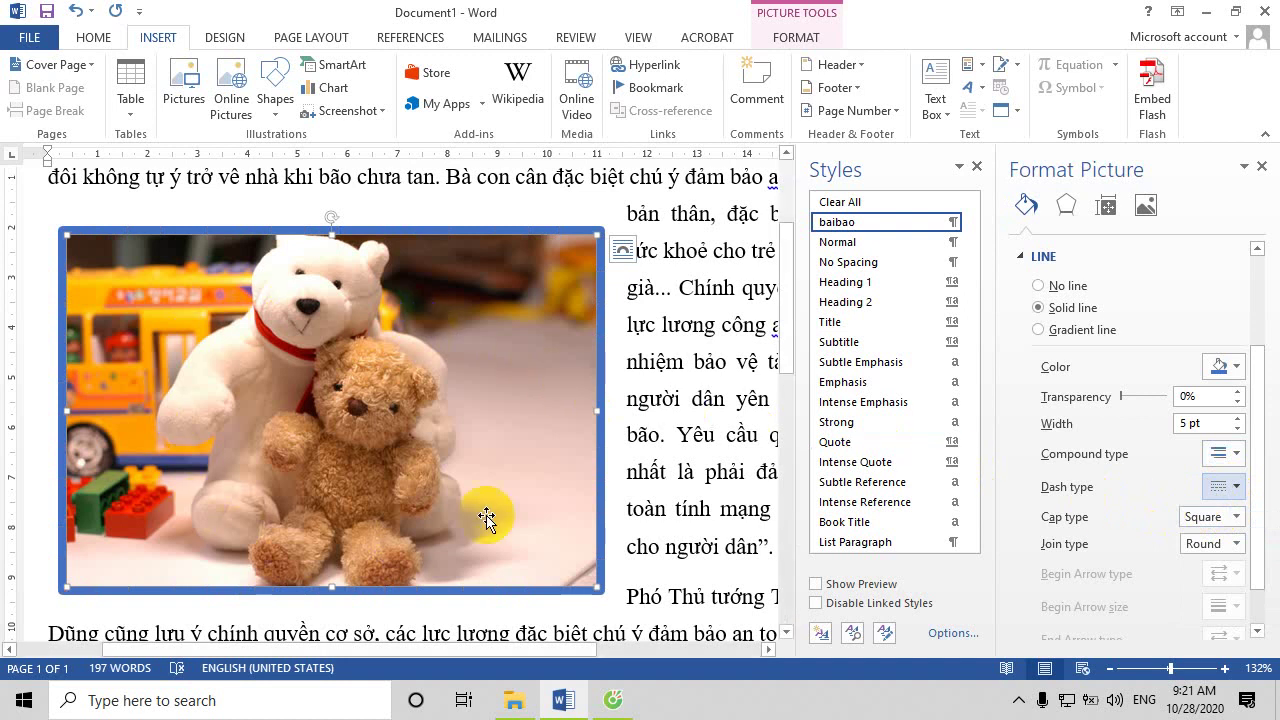
click(420, 381)
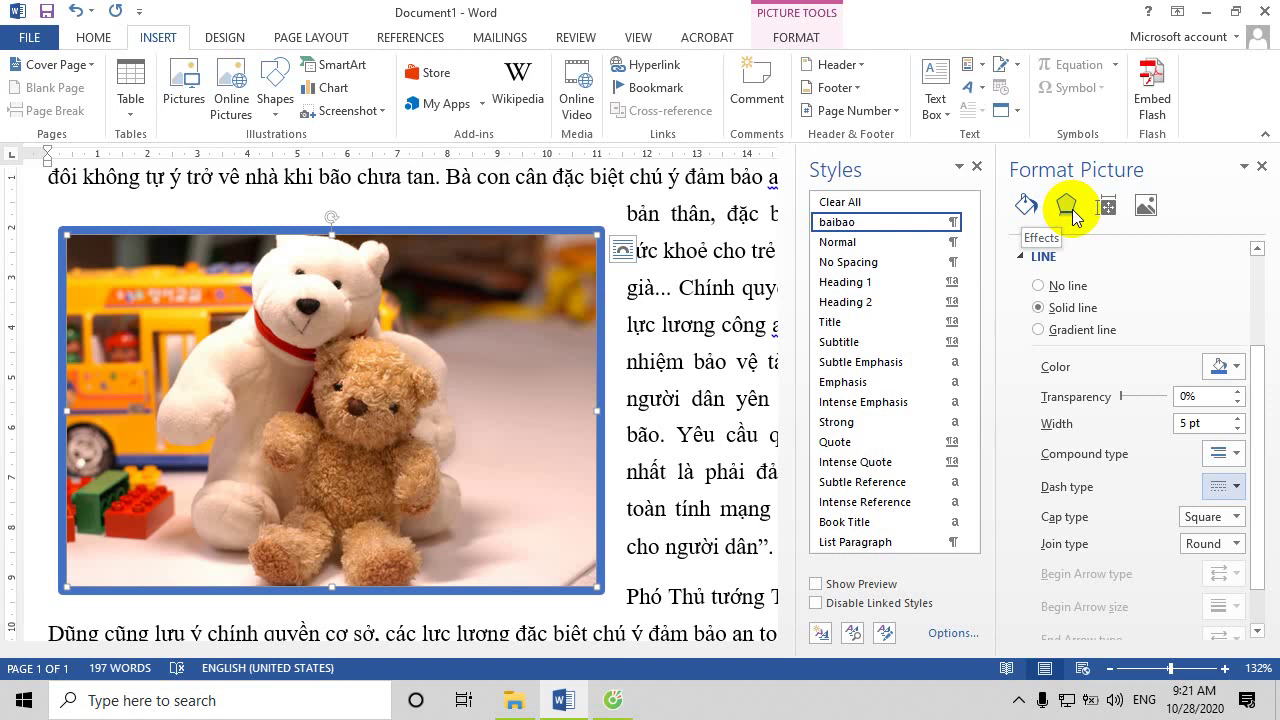
Add an outer shadow preset to the teddy bear picture and adjust its transparency
click(1068, 208)
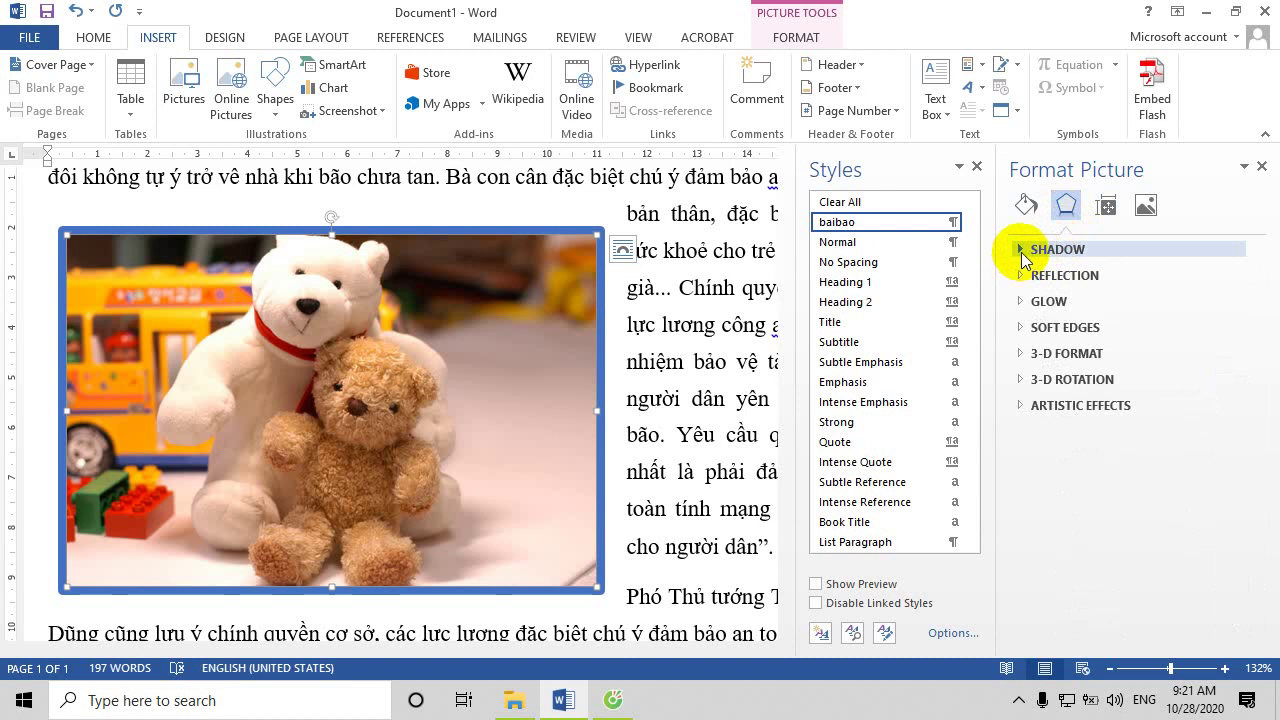
click(1021, 252)
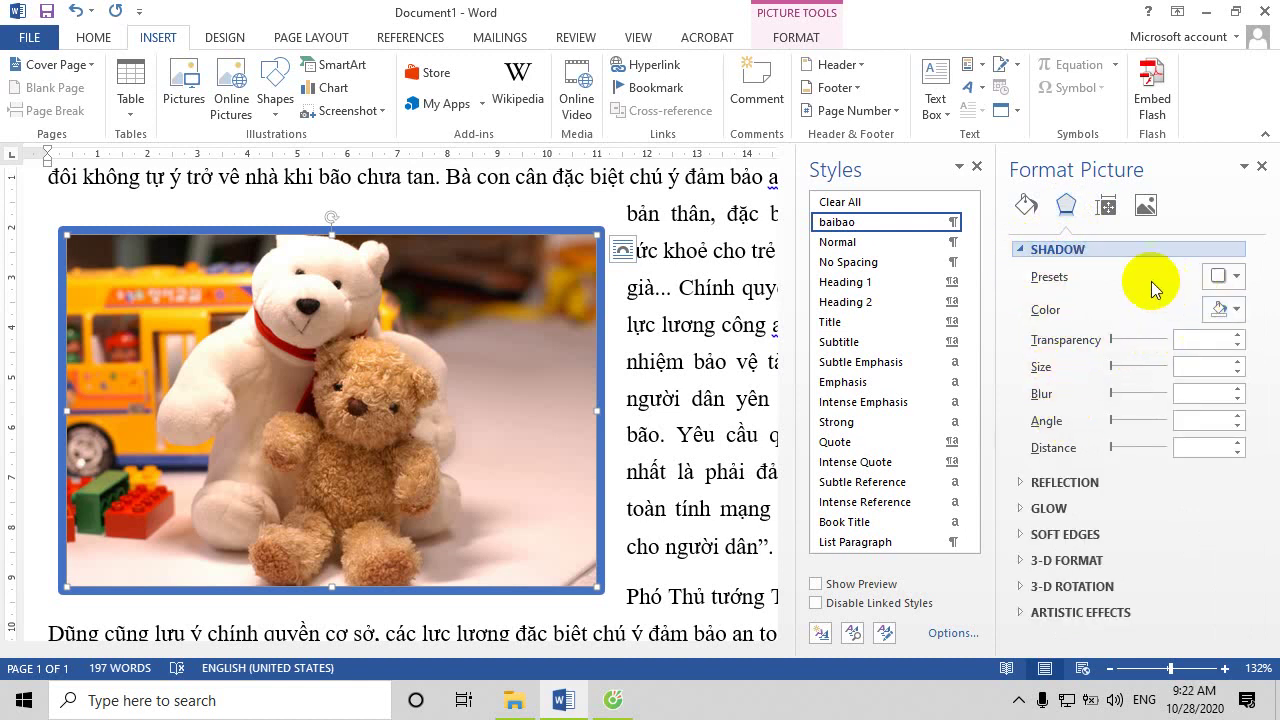
click(1113, 340)
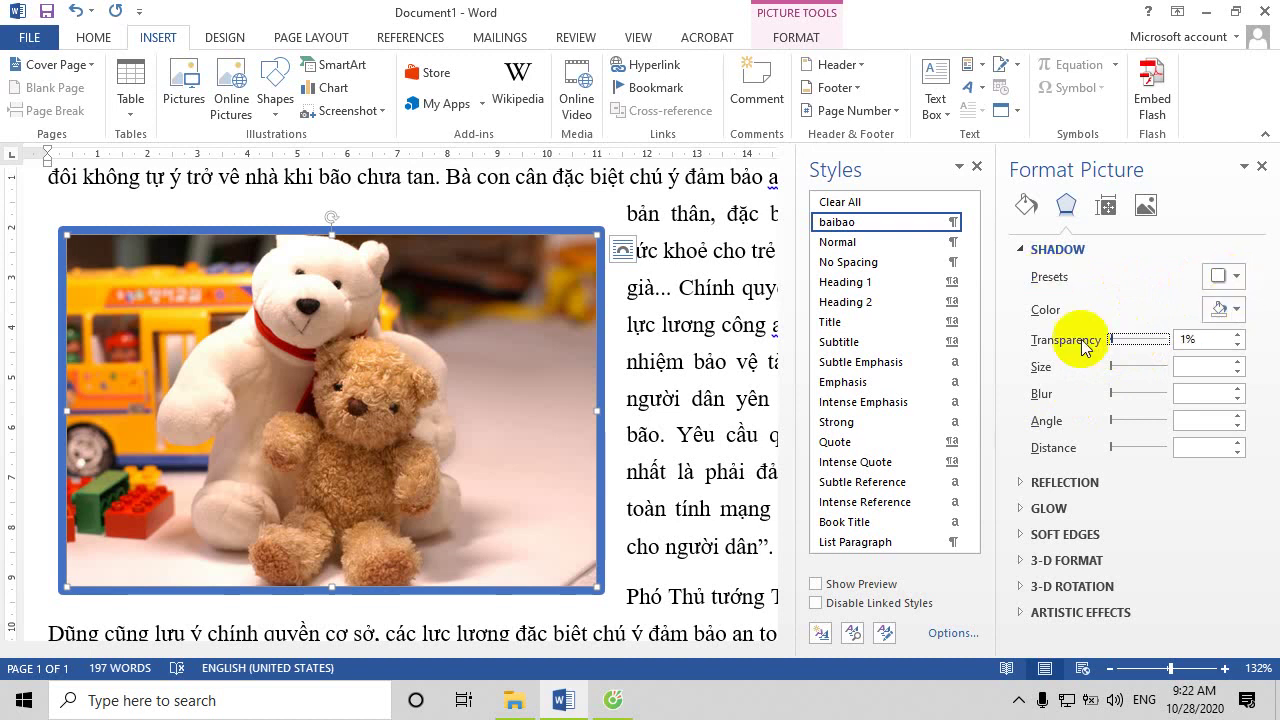
click(1127, 340)
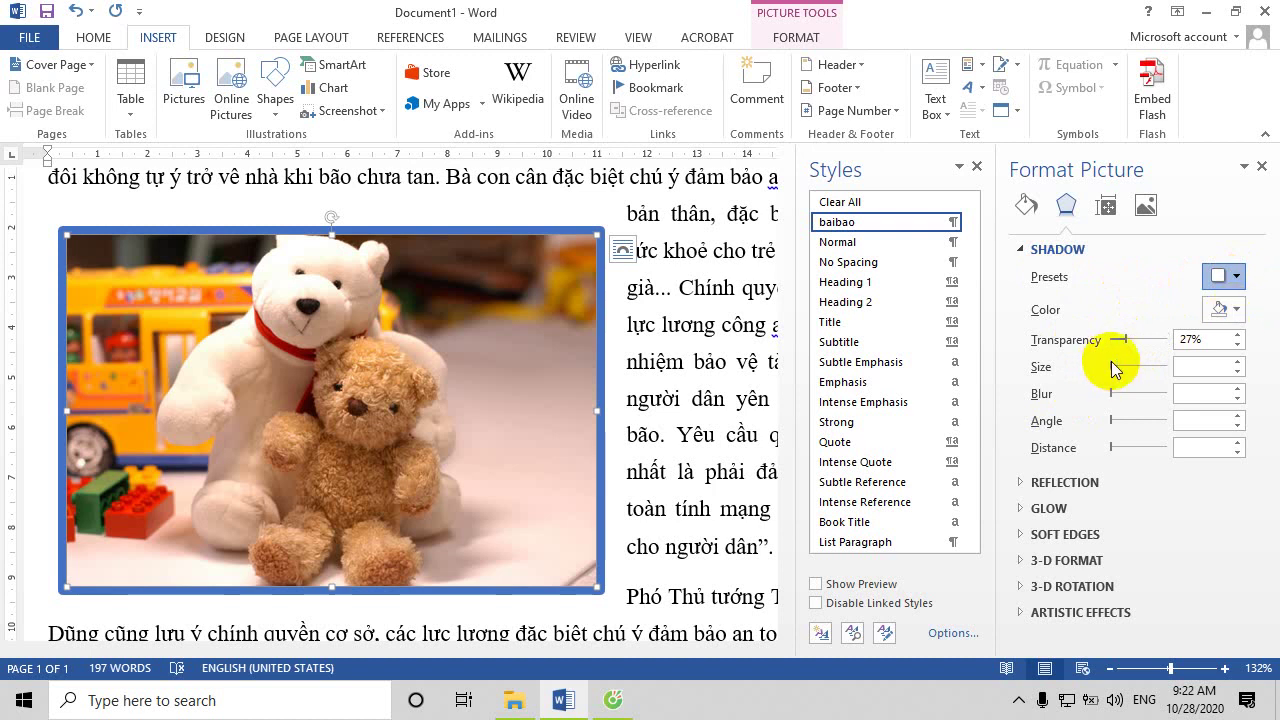
click(1236, 276)
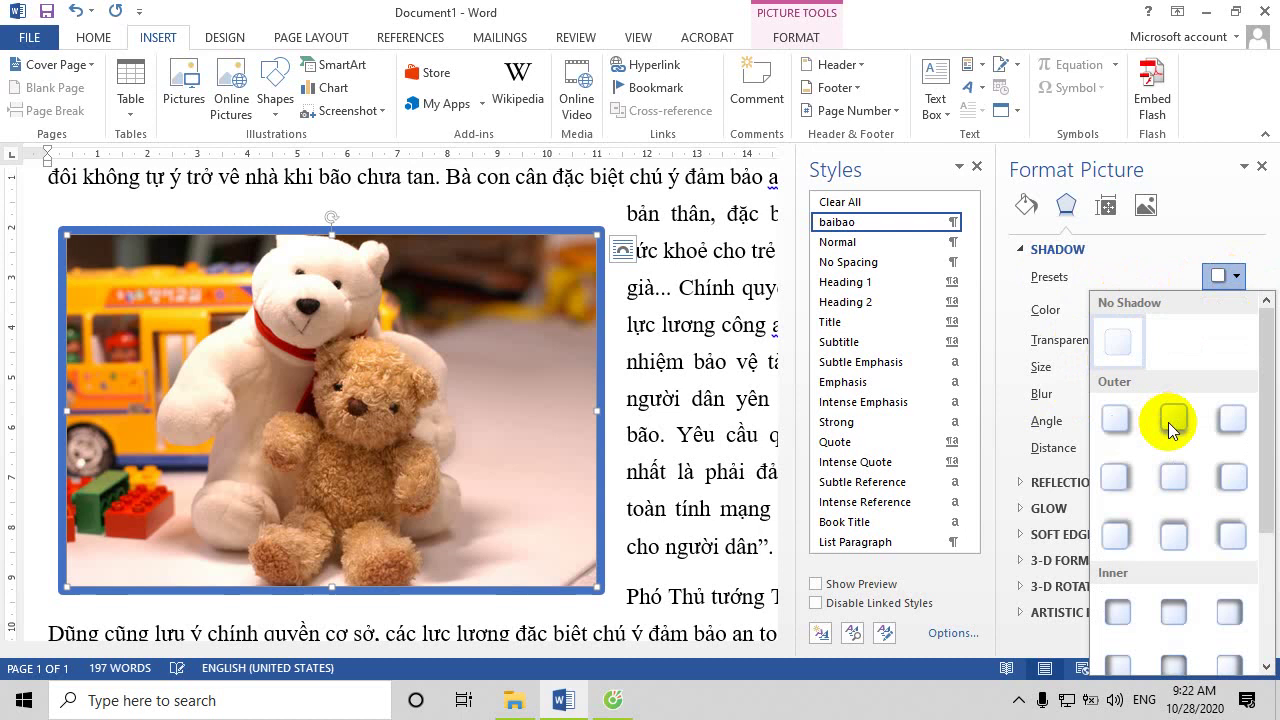
click(1171, 420)
click(114, 518)
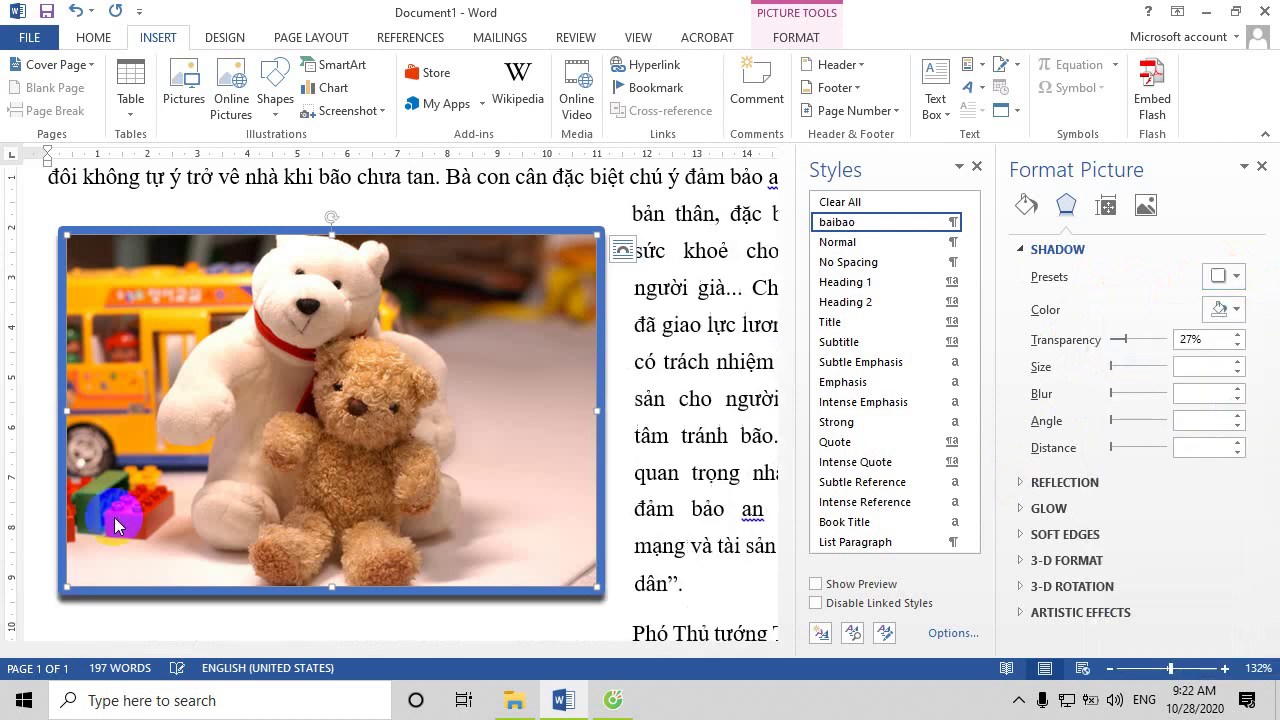
Set the shadow size to 36%, blur 15 pt, angle 40° and distance 31 pt
click(1112, 367)
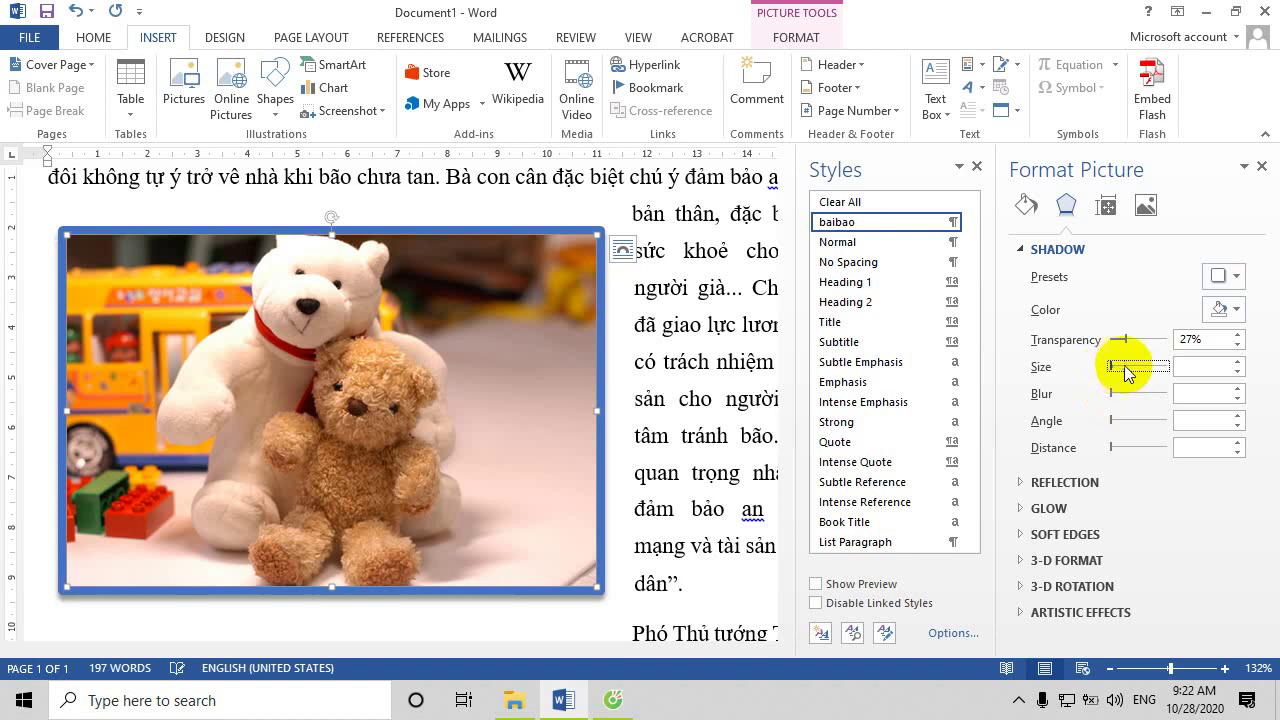
click(1124, 366)
key(Right)
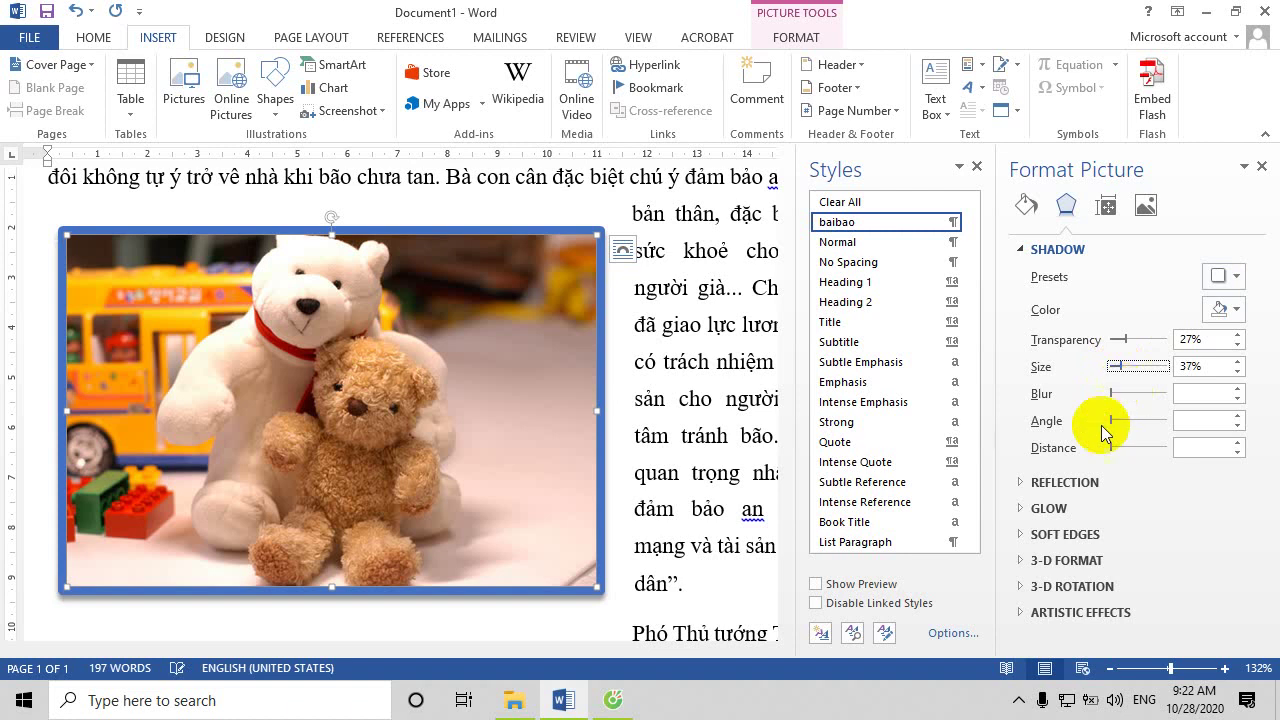
key(Left)
key(Tab)
key(Tab)
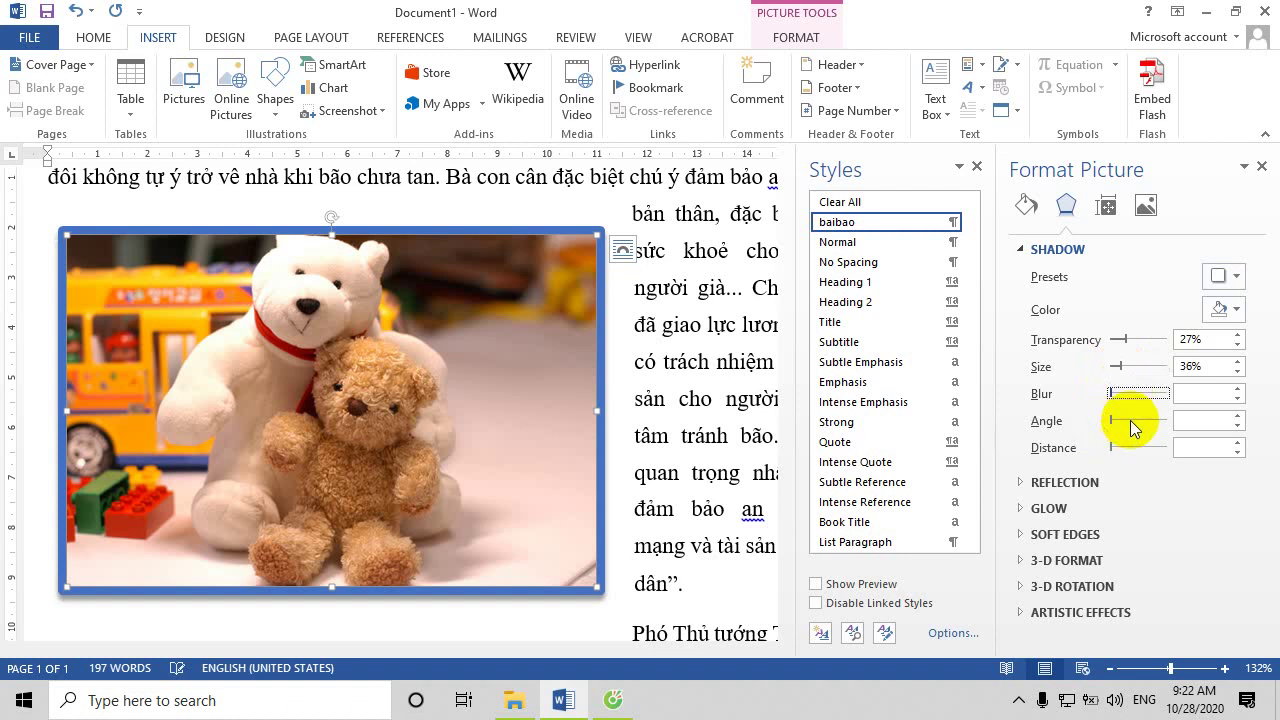
key(Right)
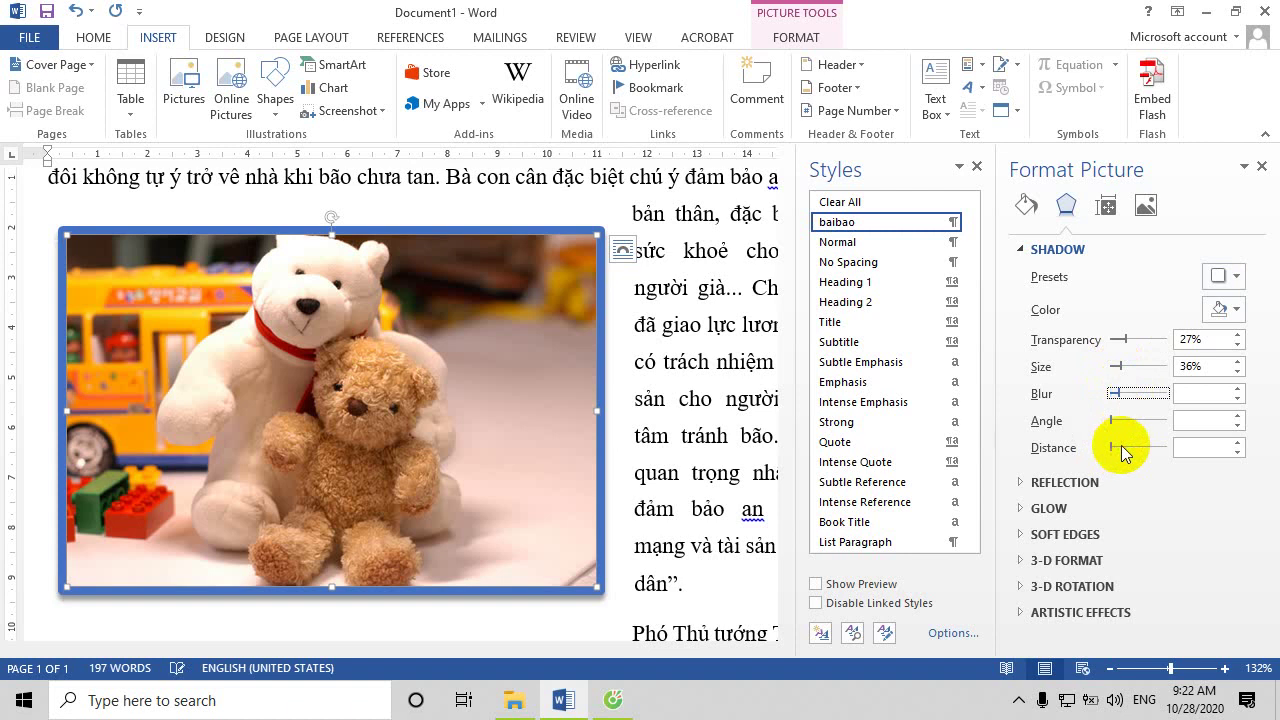
key(Tab)
click(1110, 420)
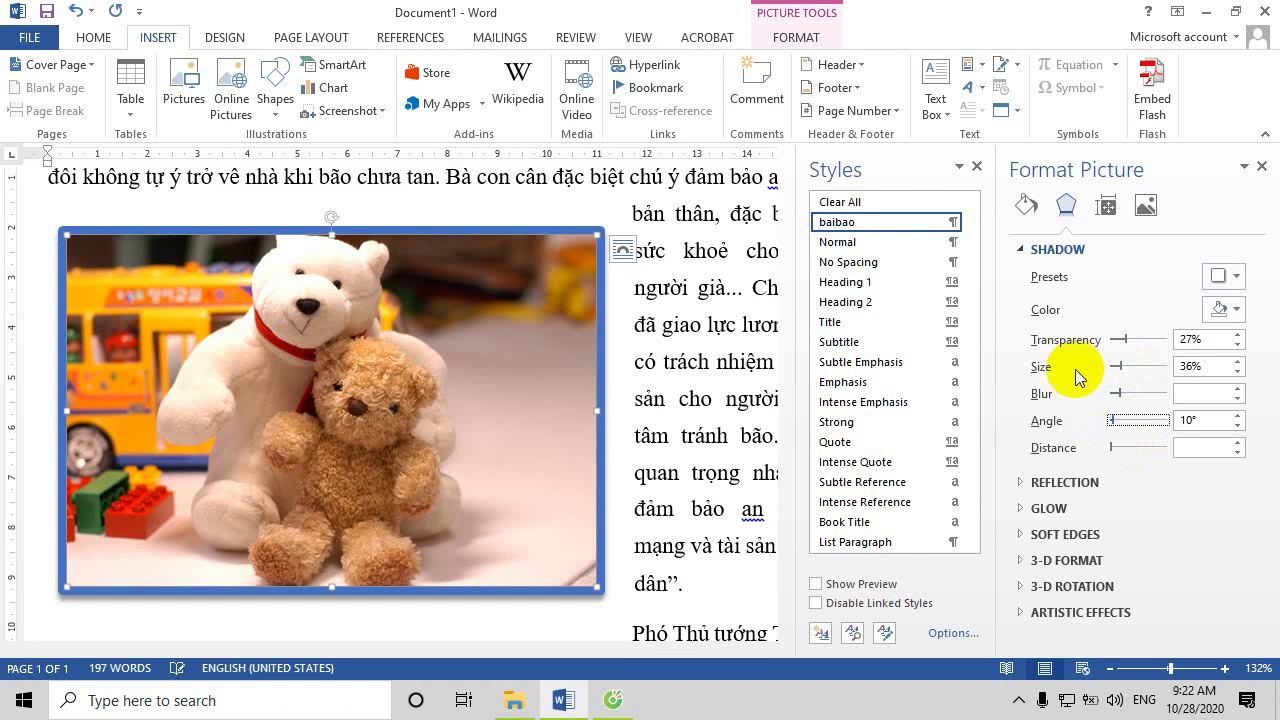
key(Right)
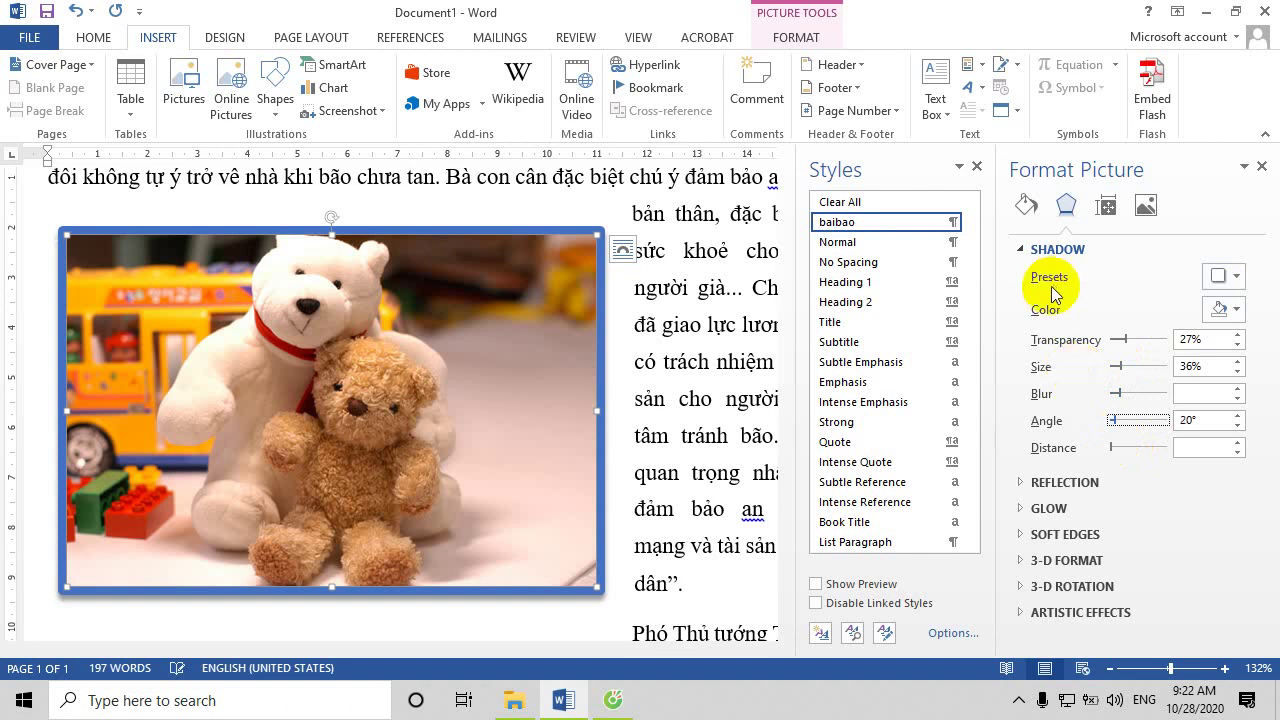
key(Right)
key(Right)
key(Tab)
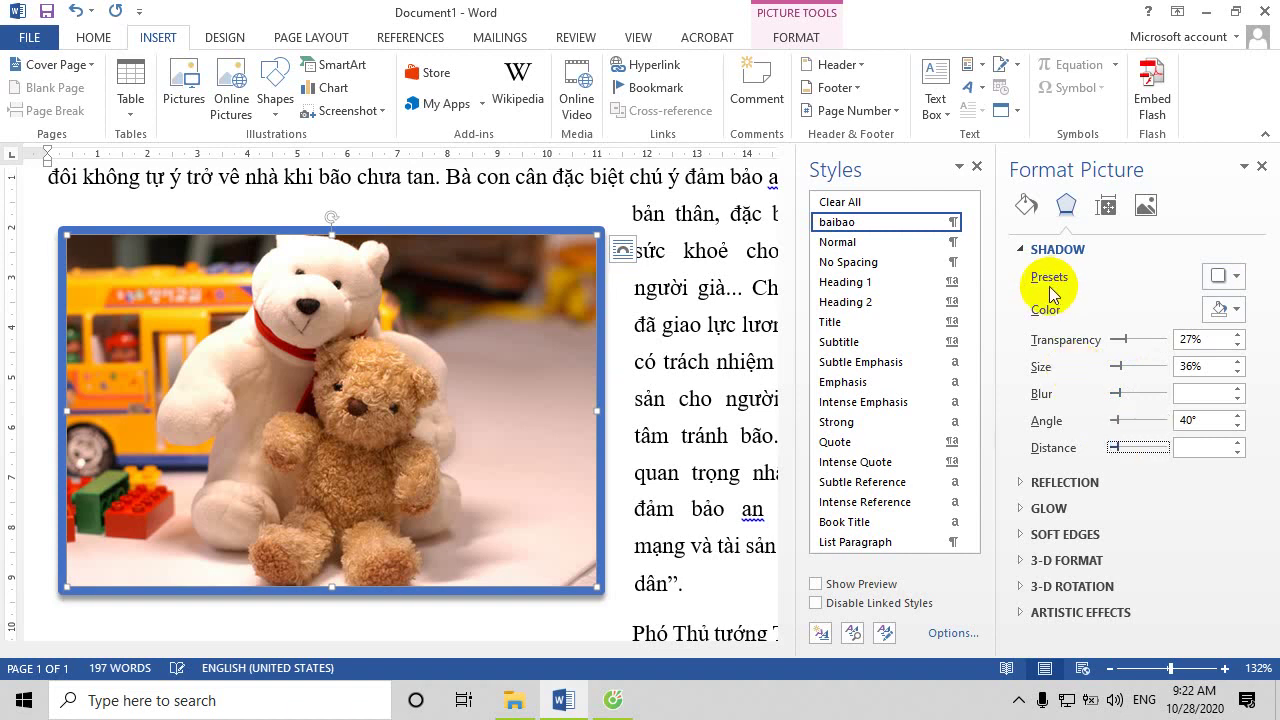
key(Right)
key(Right)
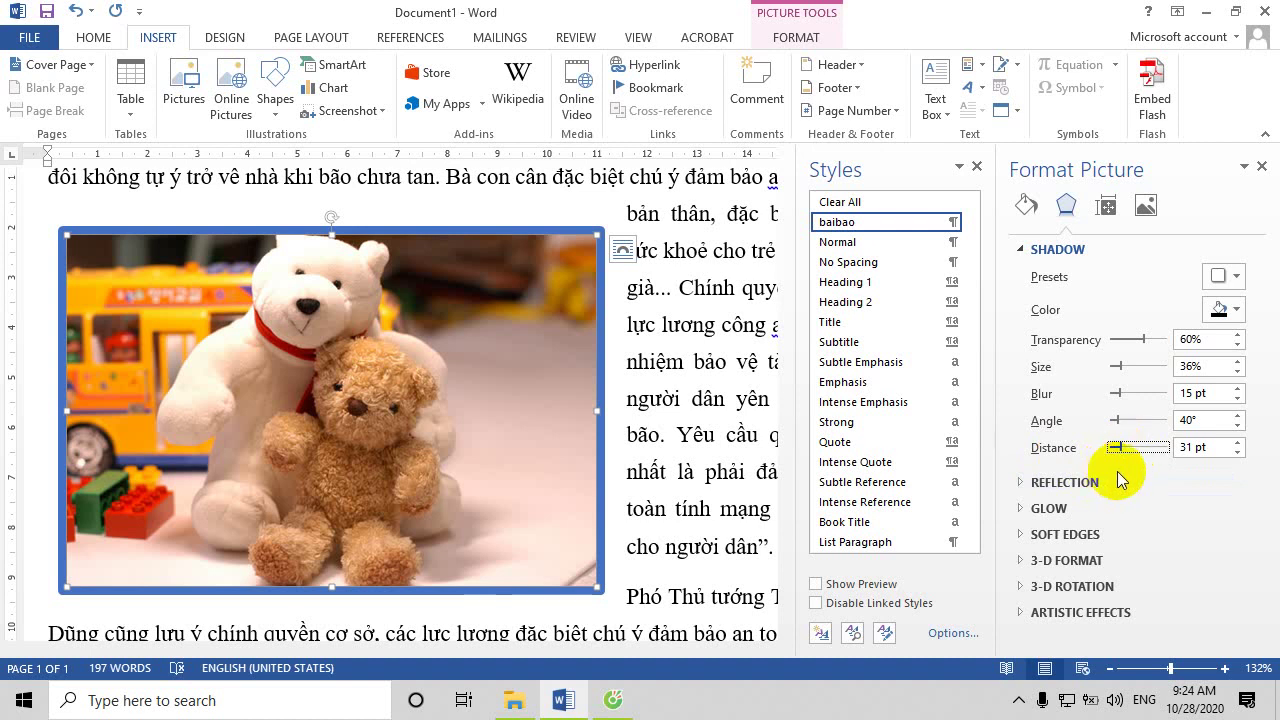
Increase the teddy bear picture's shadow distance from 31 pt to 56 pt
key(Right)
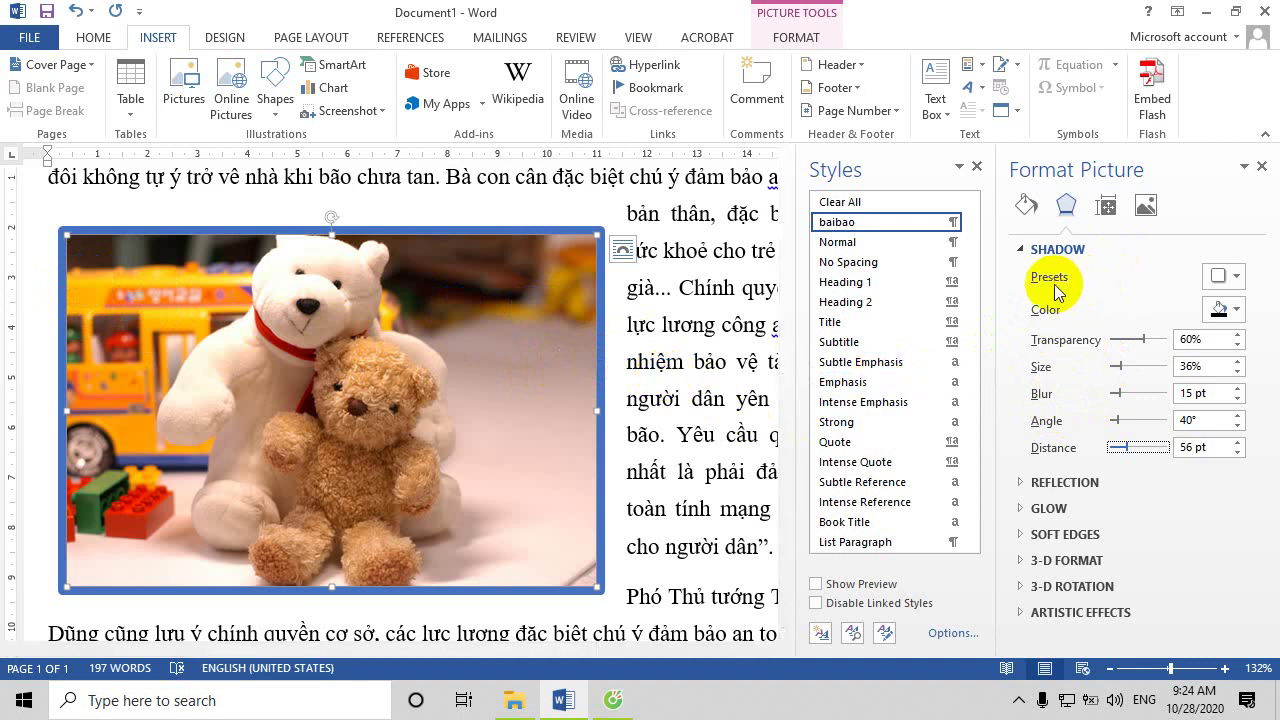
Reselect the teddy bear picture and expand the Reflection section of the Format Picture pane
right_click(480, 366)
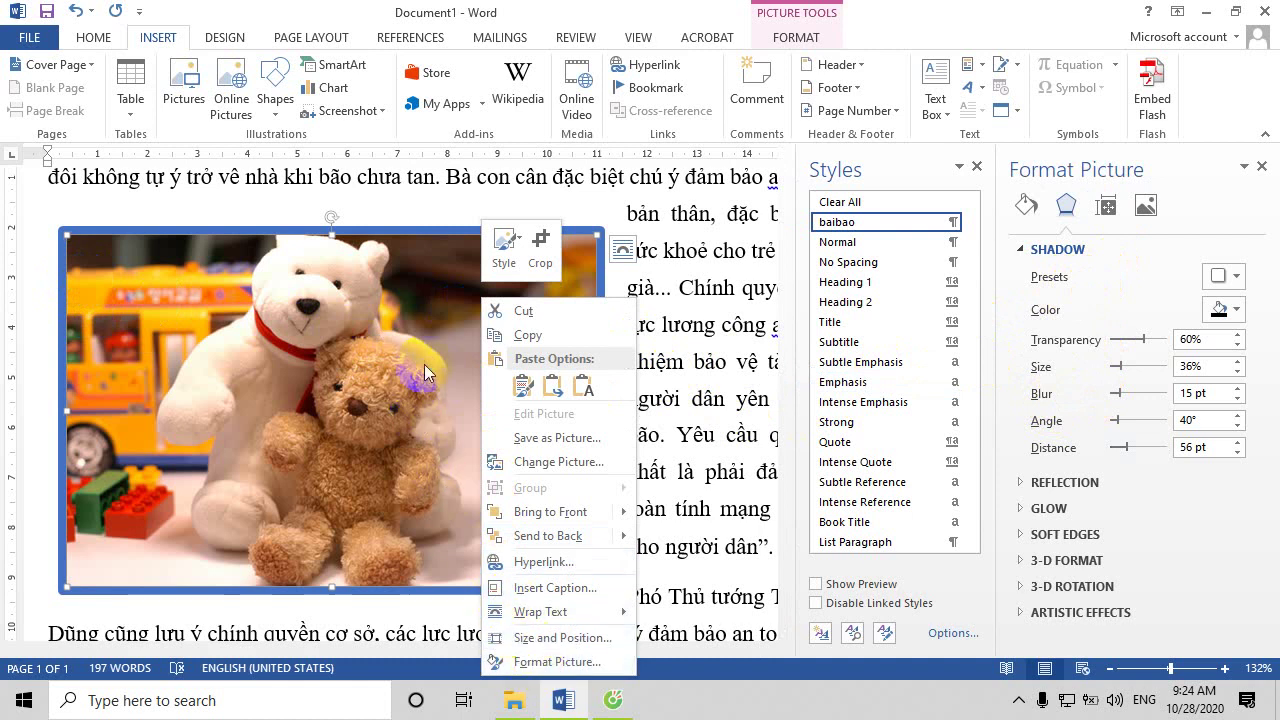
click(15, 240)
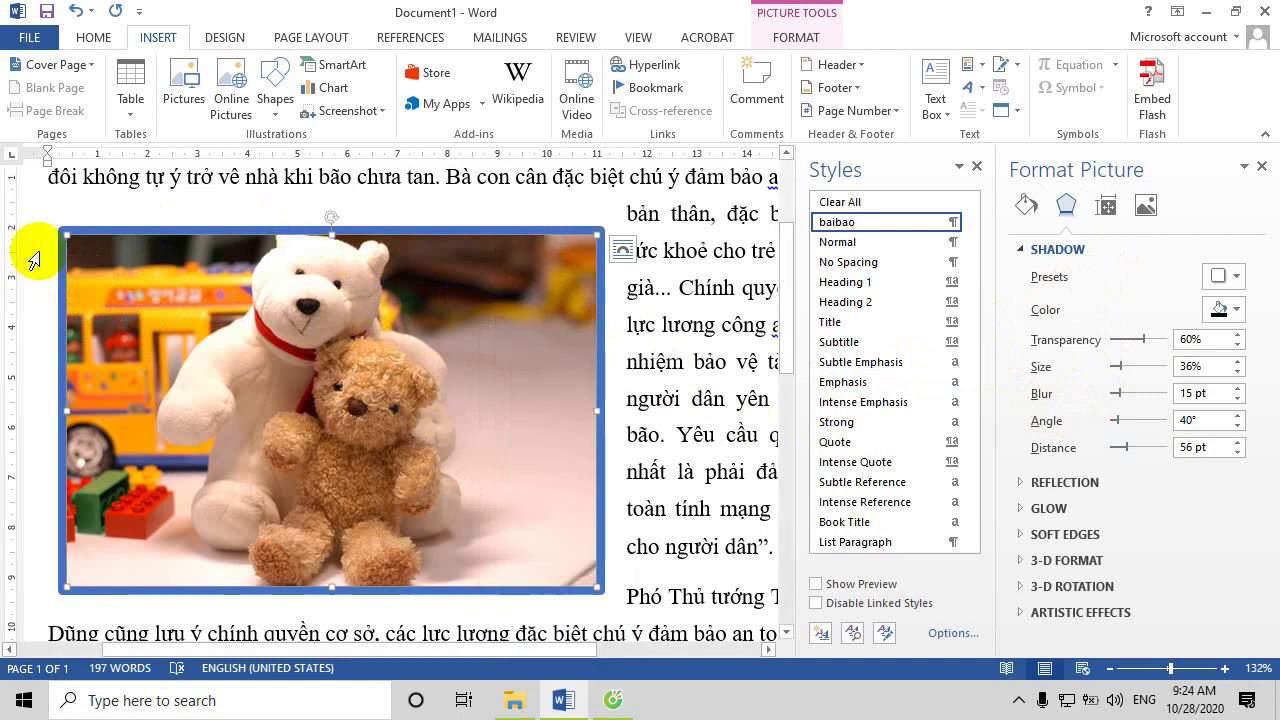
click(310, 350)
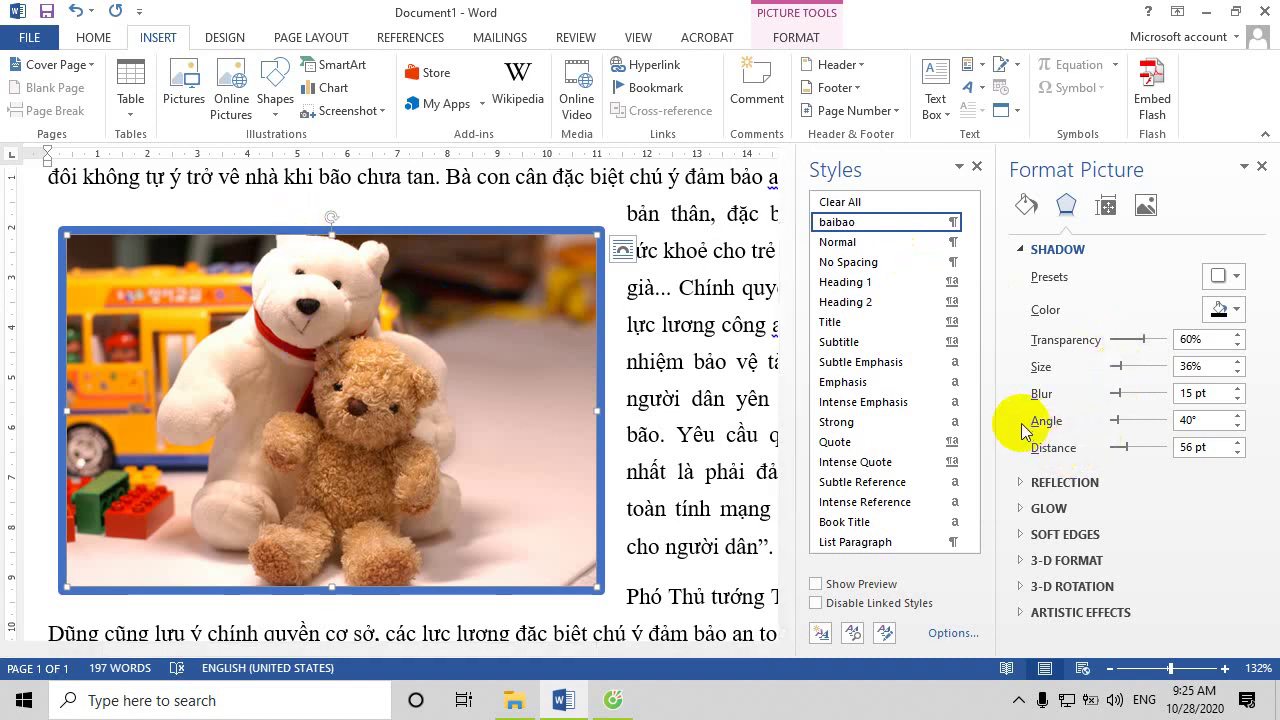
click(1021, 483)
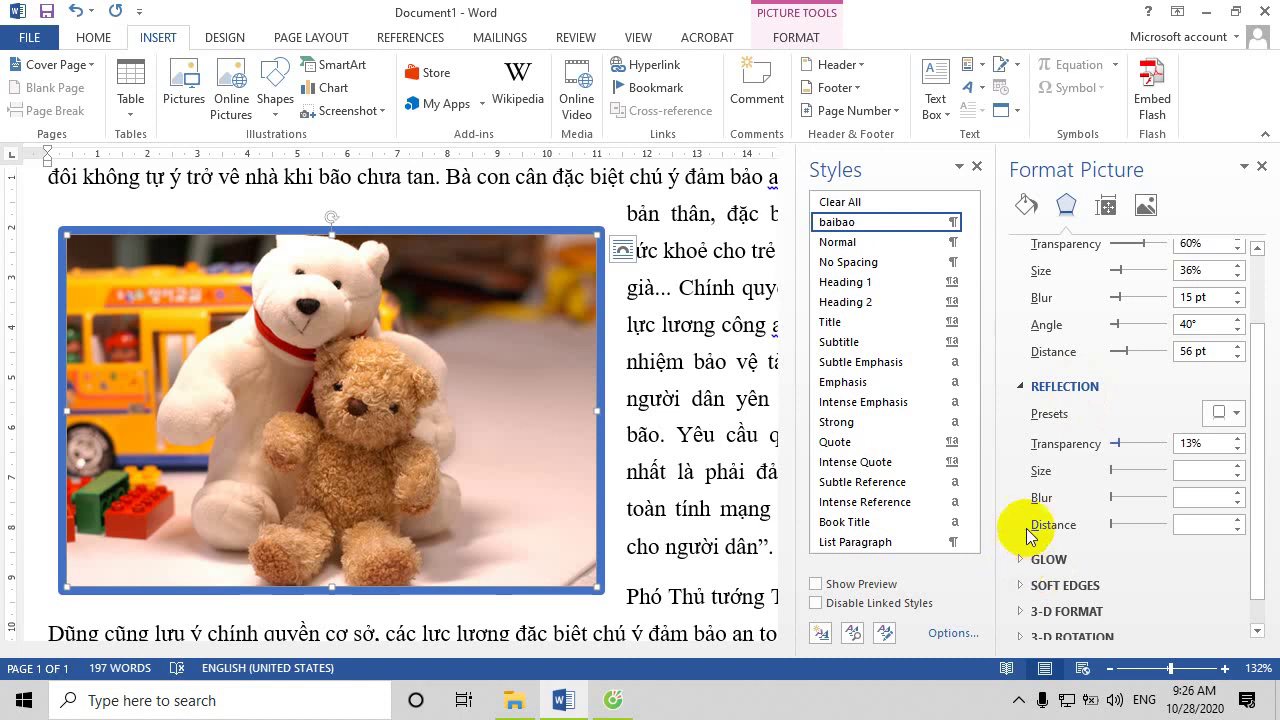
Expand the Glow and 3-D Rotation sections below the reflection settings
scroll(1019, 526, down, 1)
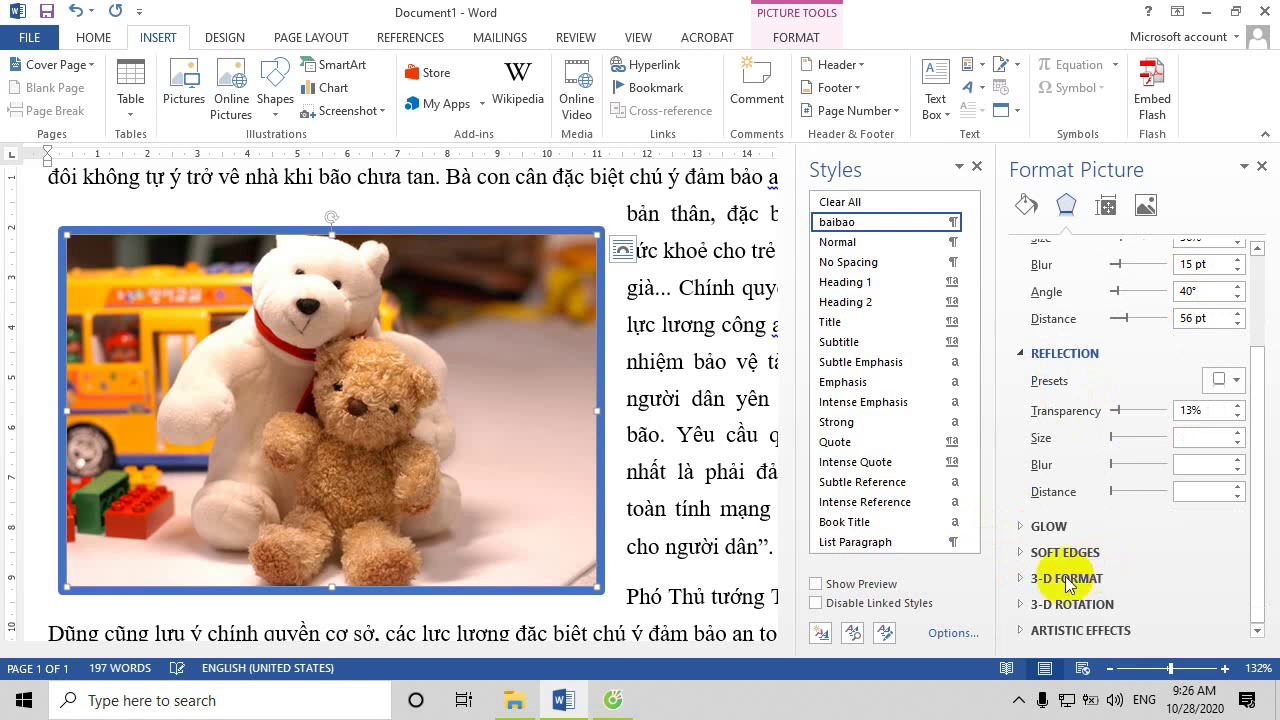
click(1065, 526)
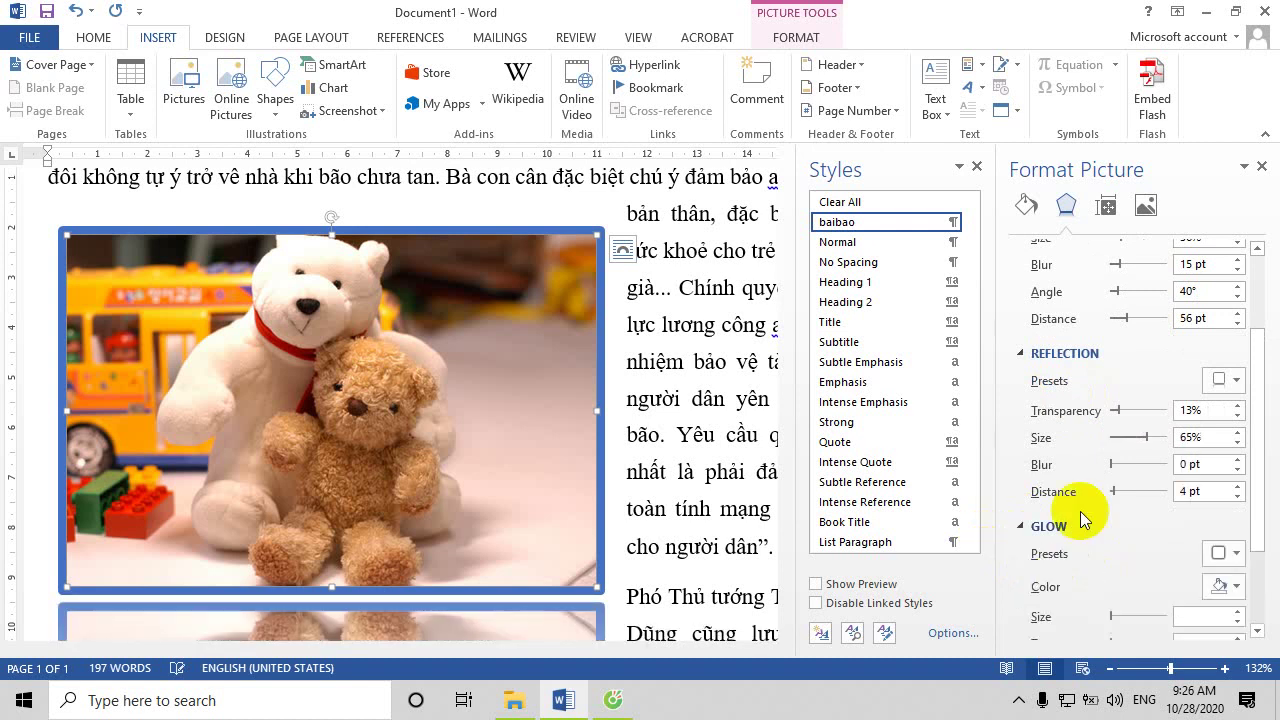
scroll(1262, 435, down, 1)
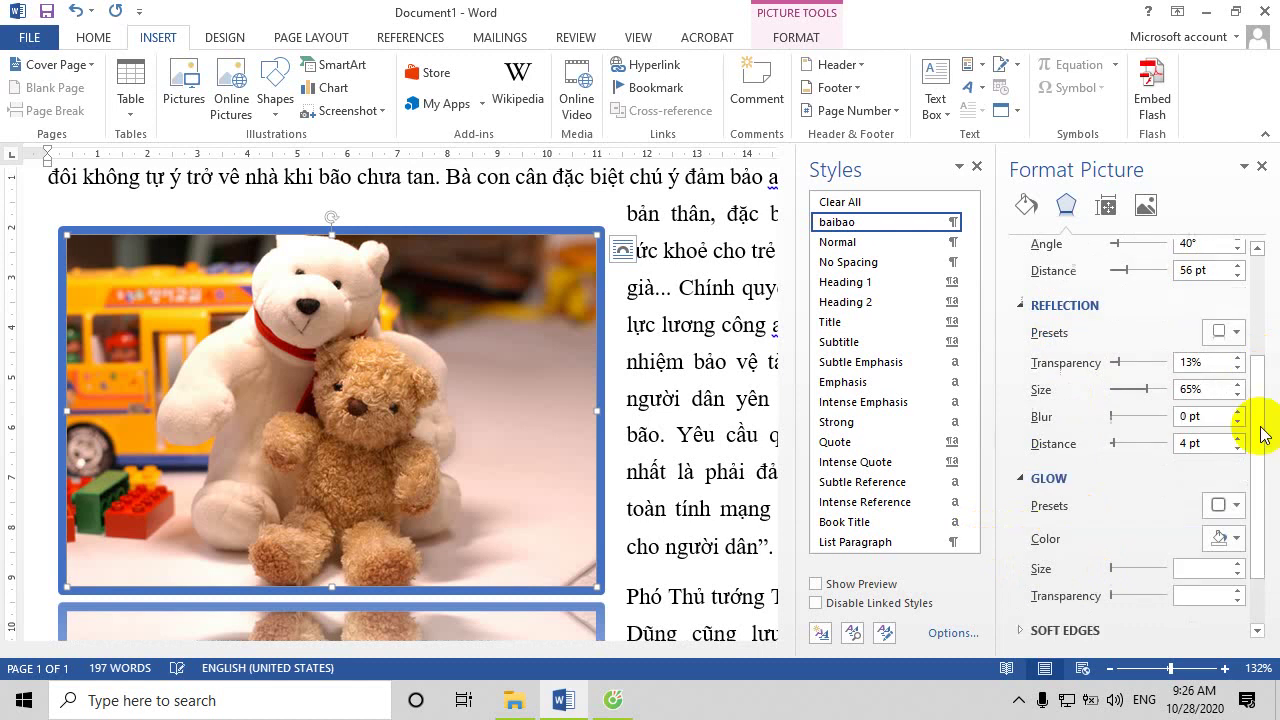
scroll(1262, 435, down, 1)
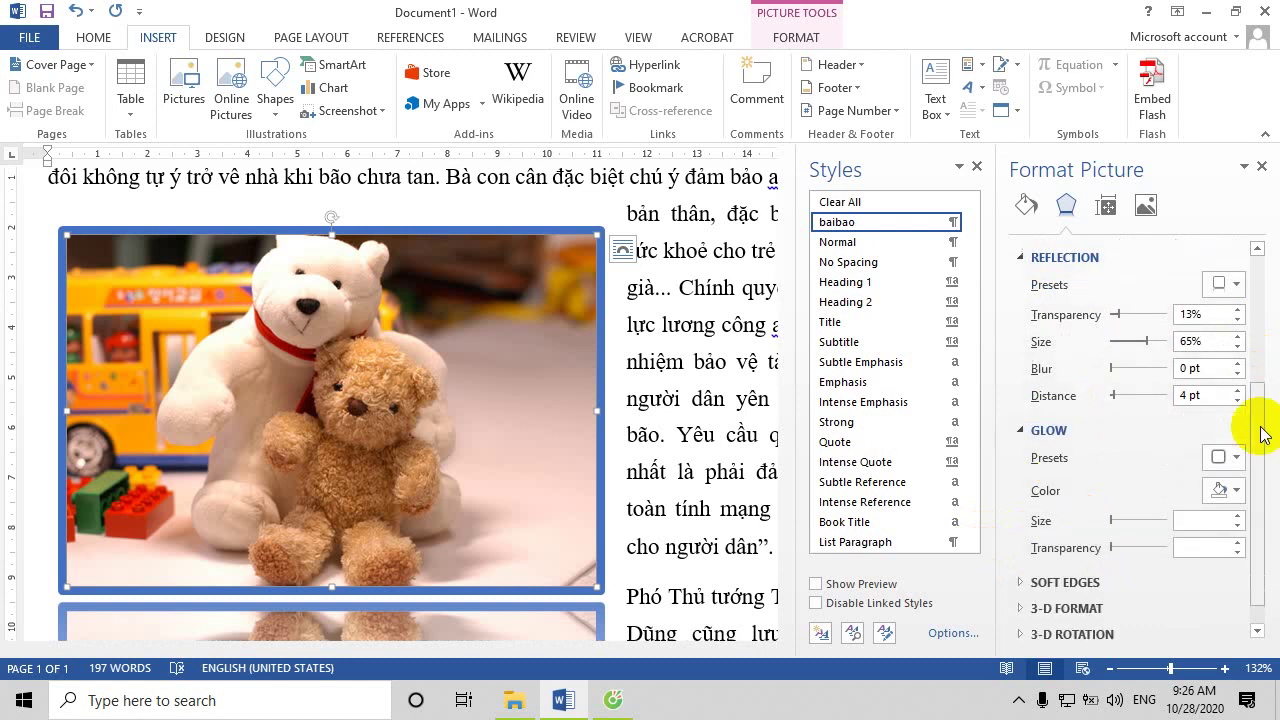
click(1097, 634)
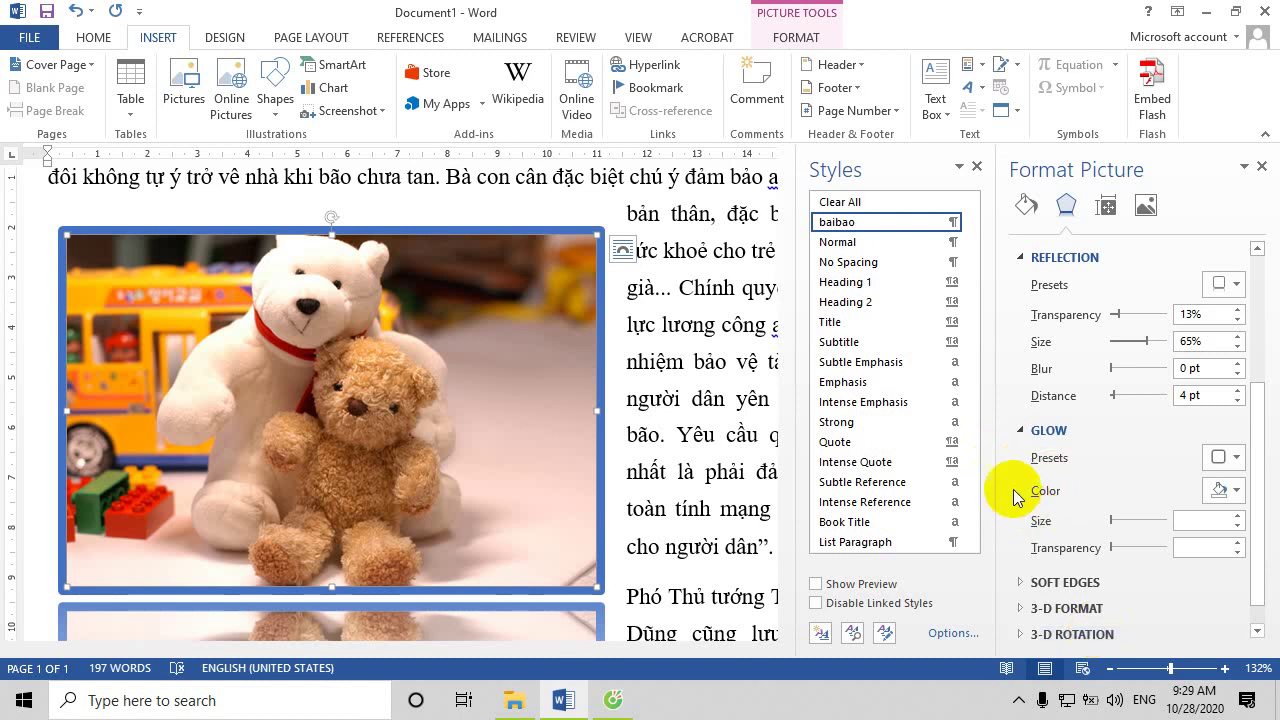
Close the Styles pane and switch the ribbon to the Page Layout commands
click(976, 166)
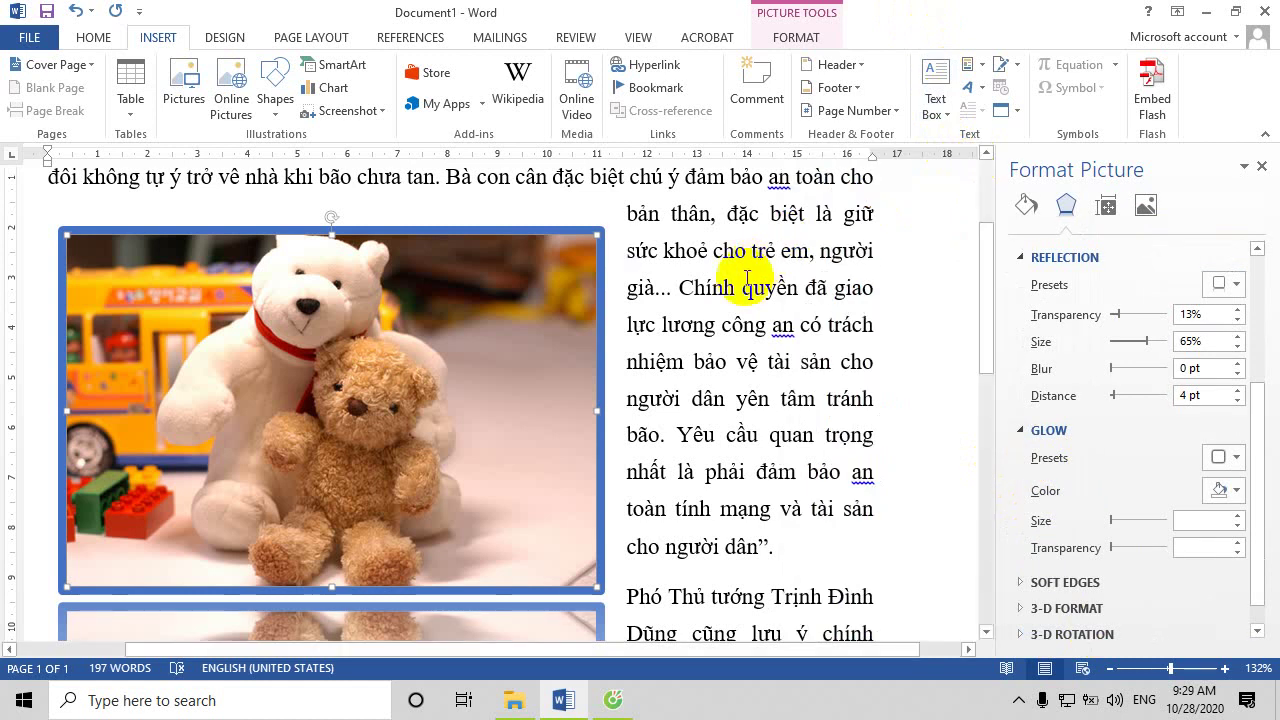
scroll(722, 288, up, 3)
scroll(722, 288, down, 3)
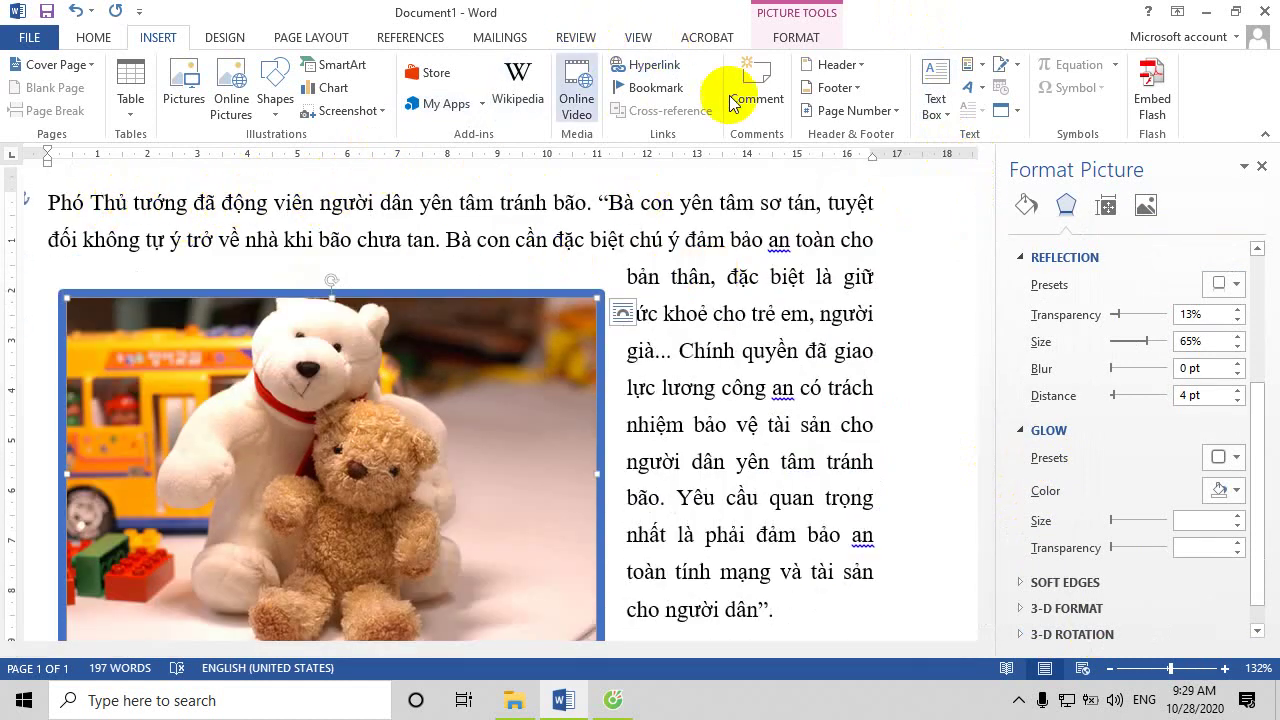
click(308, 40)
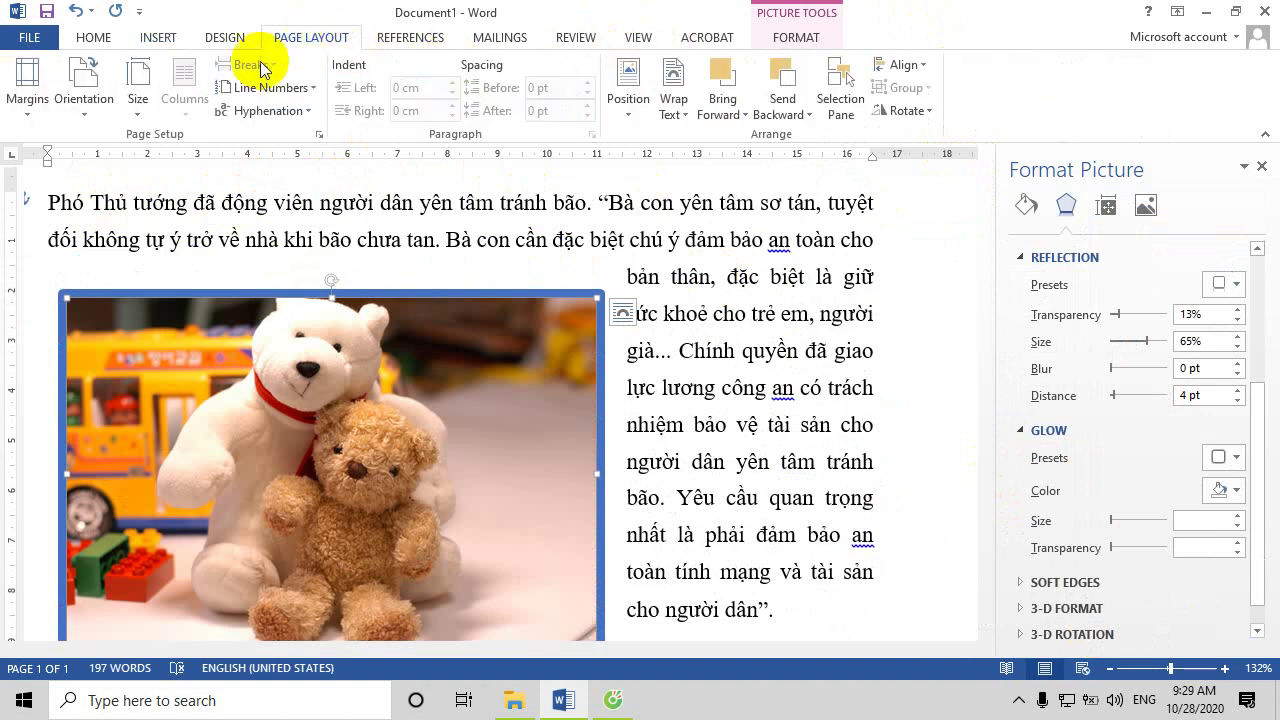
Split the article text into two columns
click(206, 200)
click(184, 84)
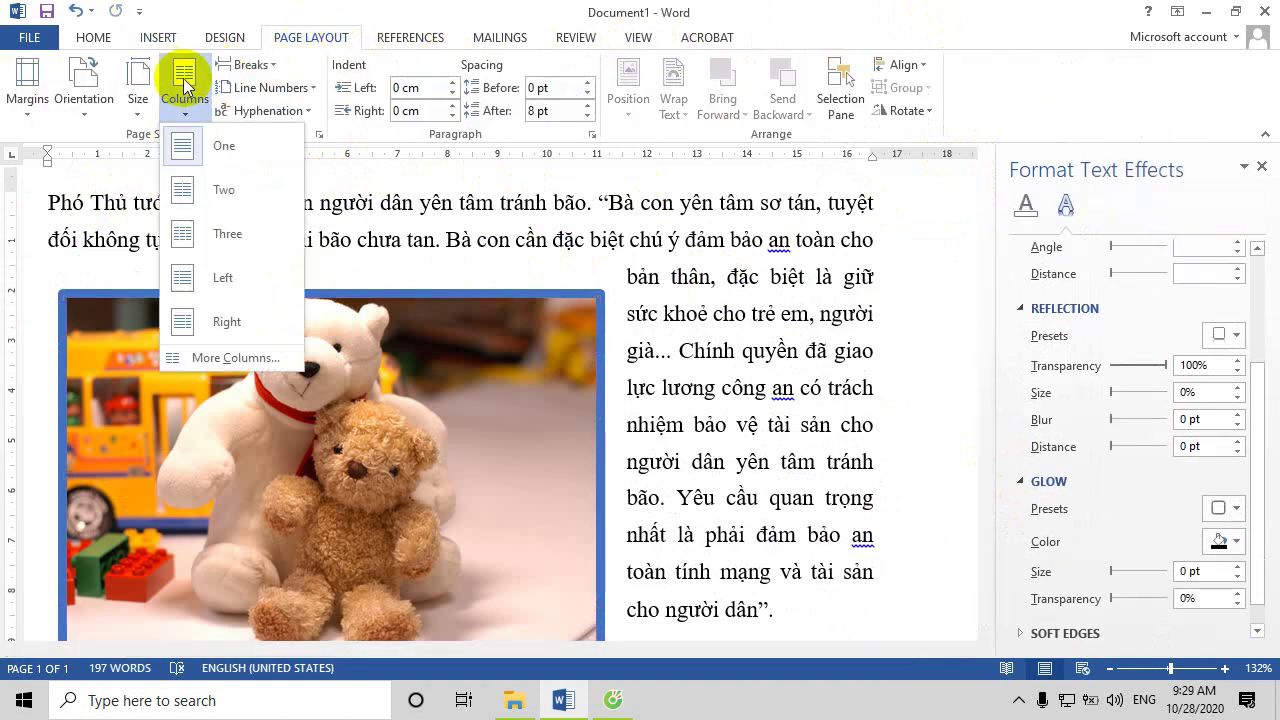
click(218, 192)
scroll(594, 271, down, 2)
scroll(606, 286, down, 1)
scroll(594, 343, up, 3)
Shift the teddy-bear picture slightly left, then reselect it
click(571, 343)
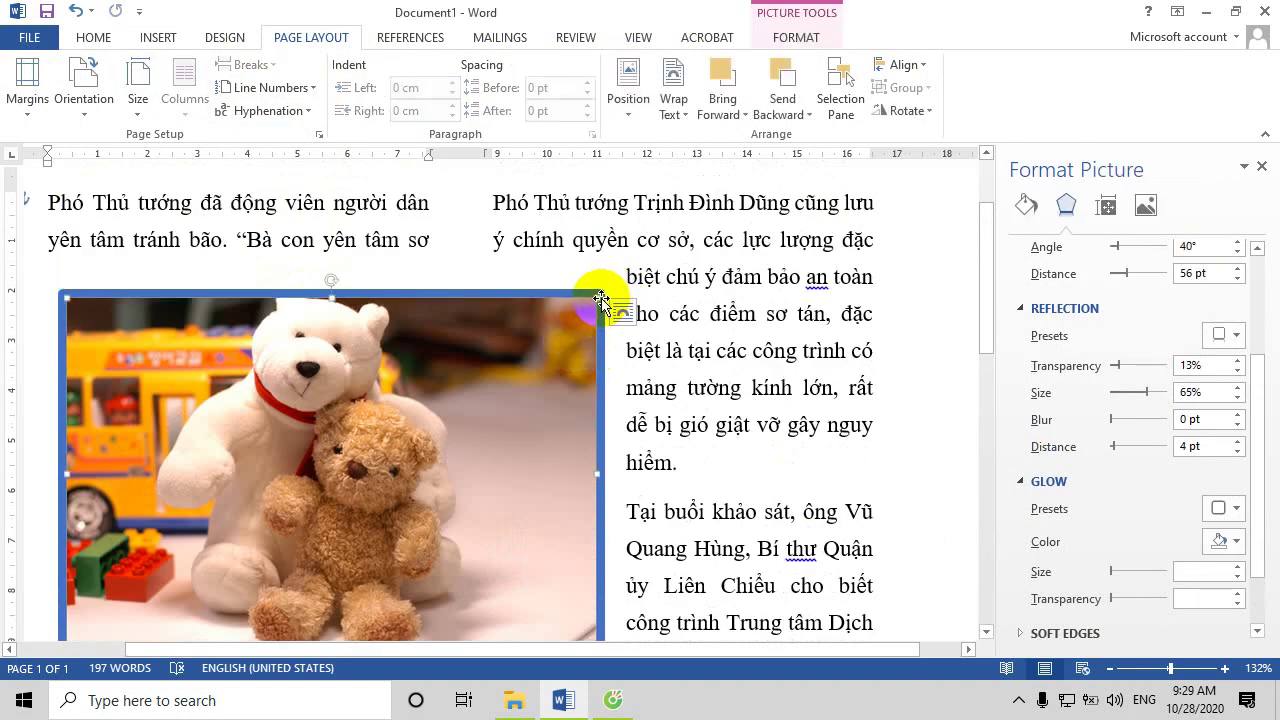
drag(600, 297, 531, 315)
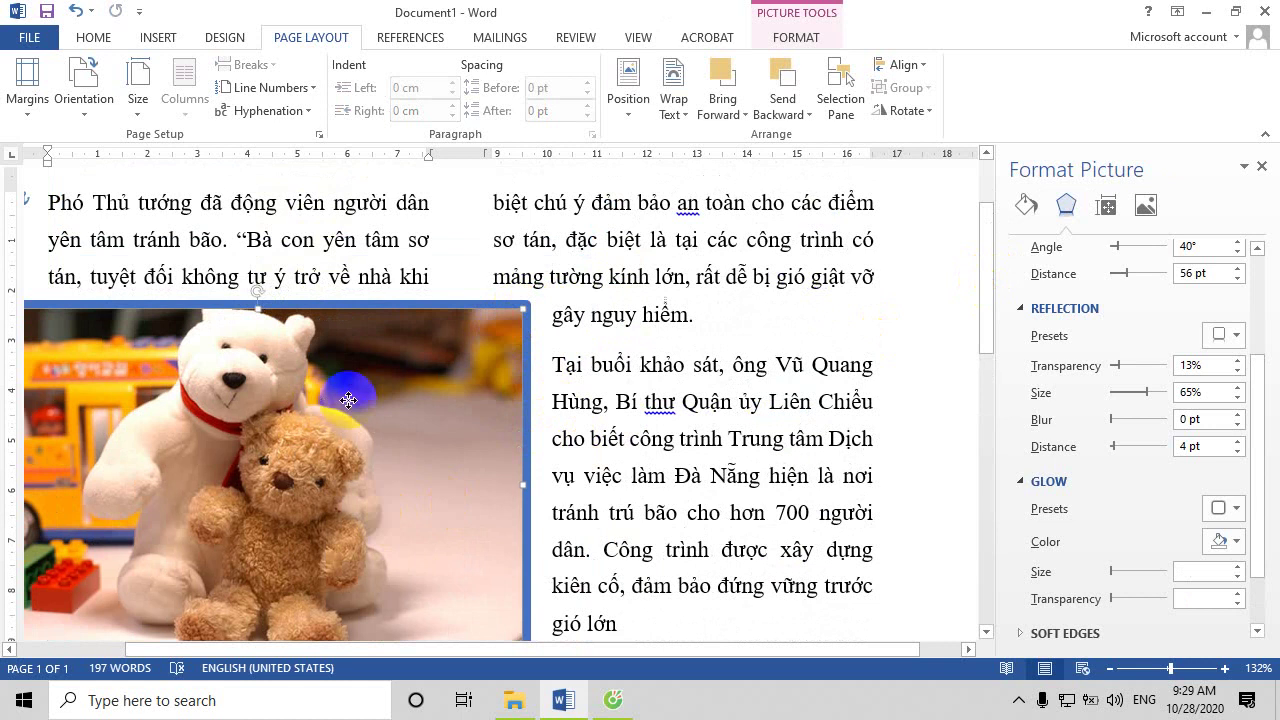
scroll(348, 400, down, 3)
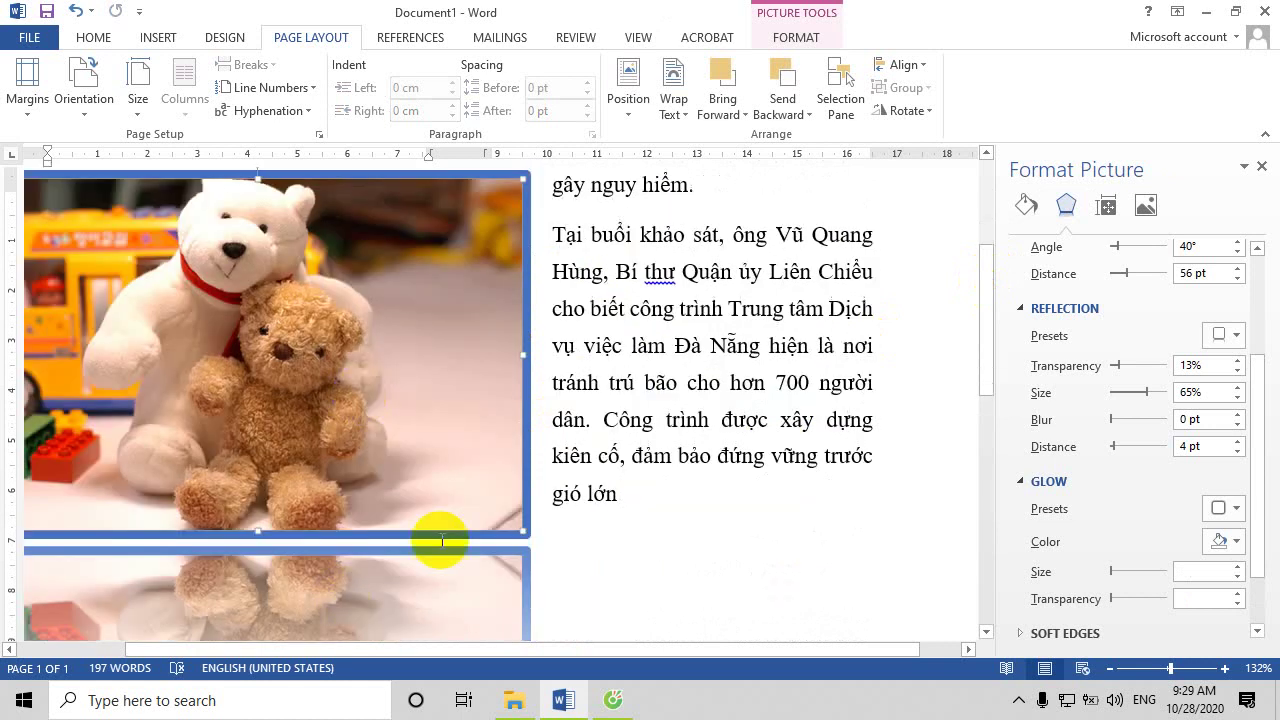
scroll(990, 485, down, 10)
click(732, 400)
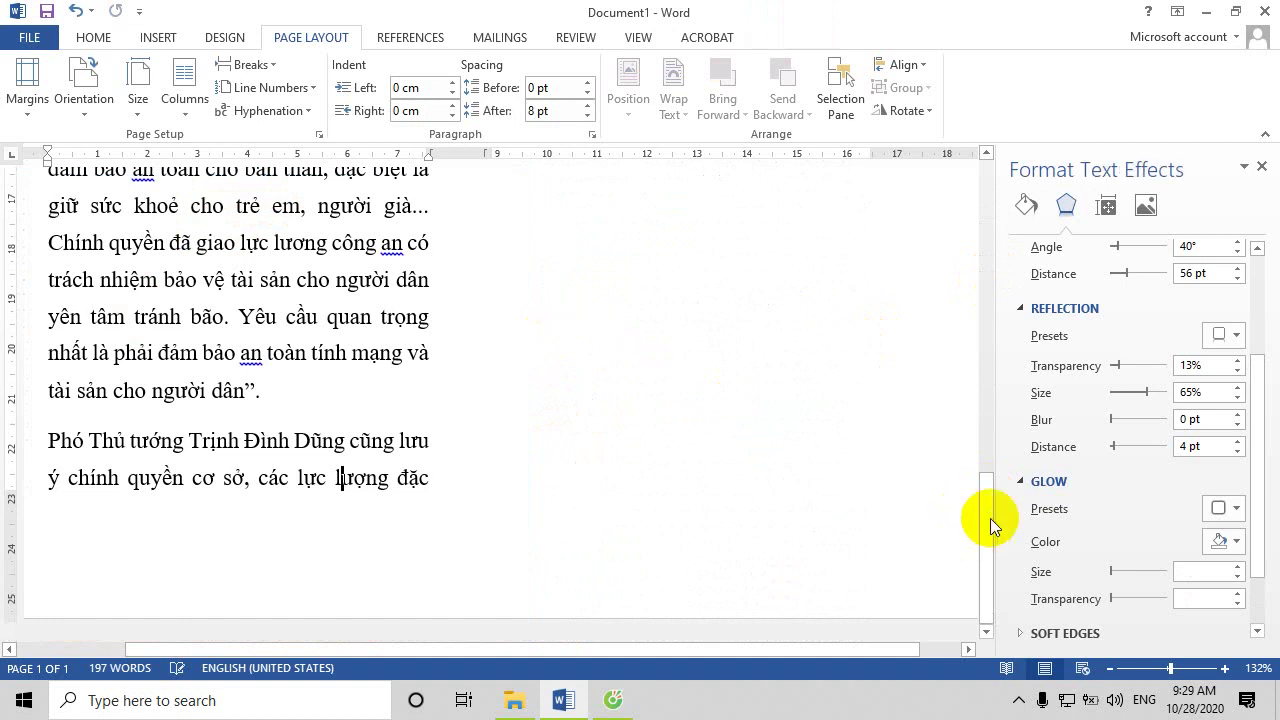
scroll(990, 518, up, 3)
click(611, 332)
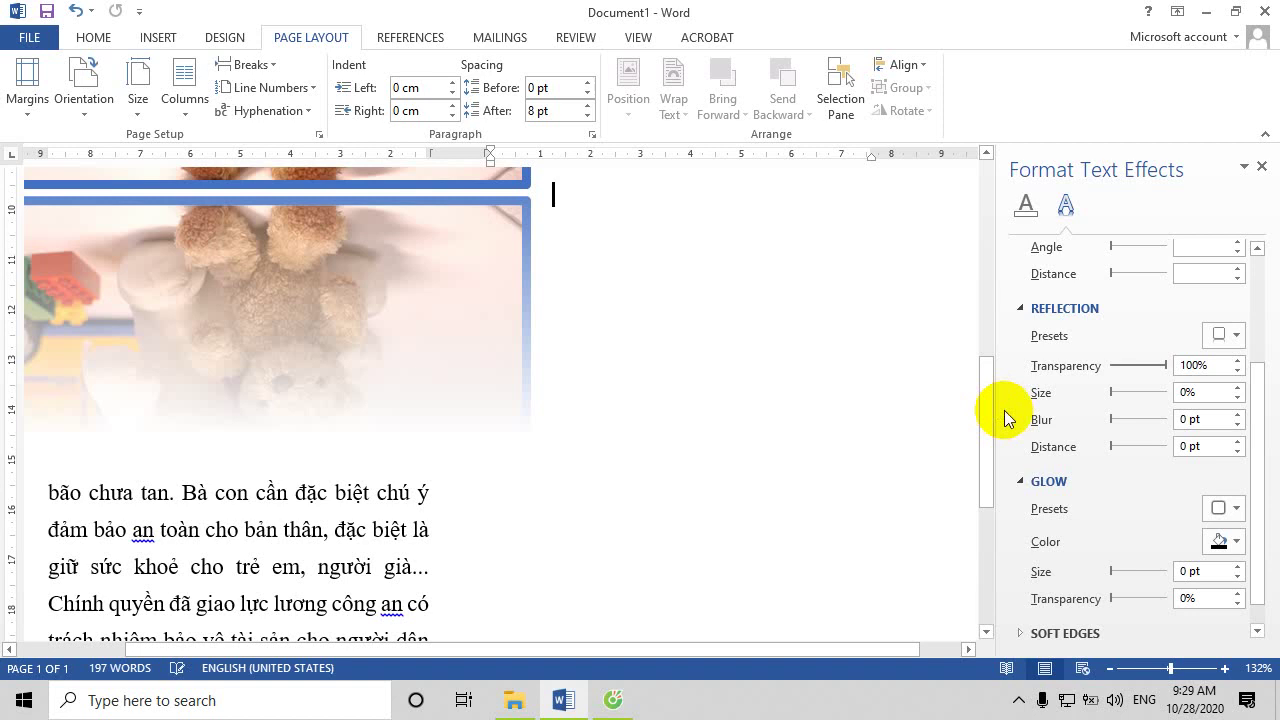
scroll(1004, 410, up, 1)
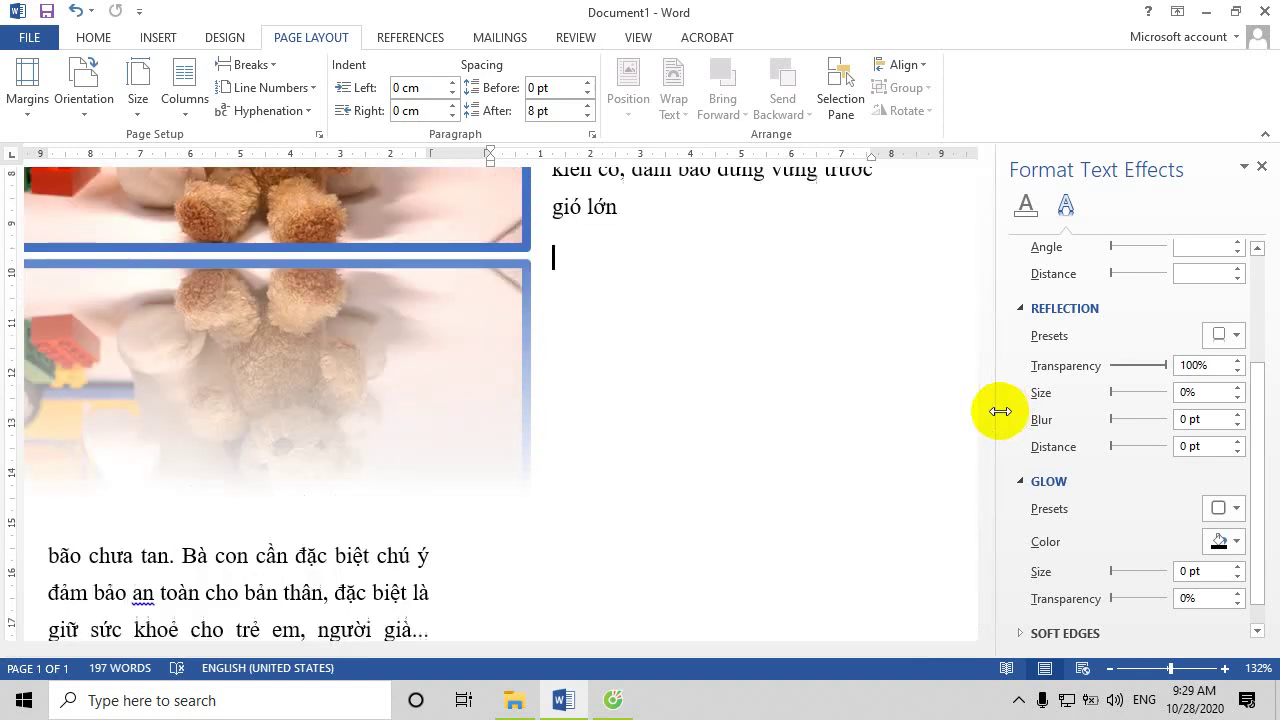
click(366, 203)
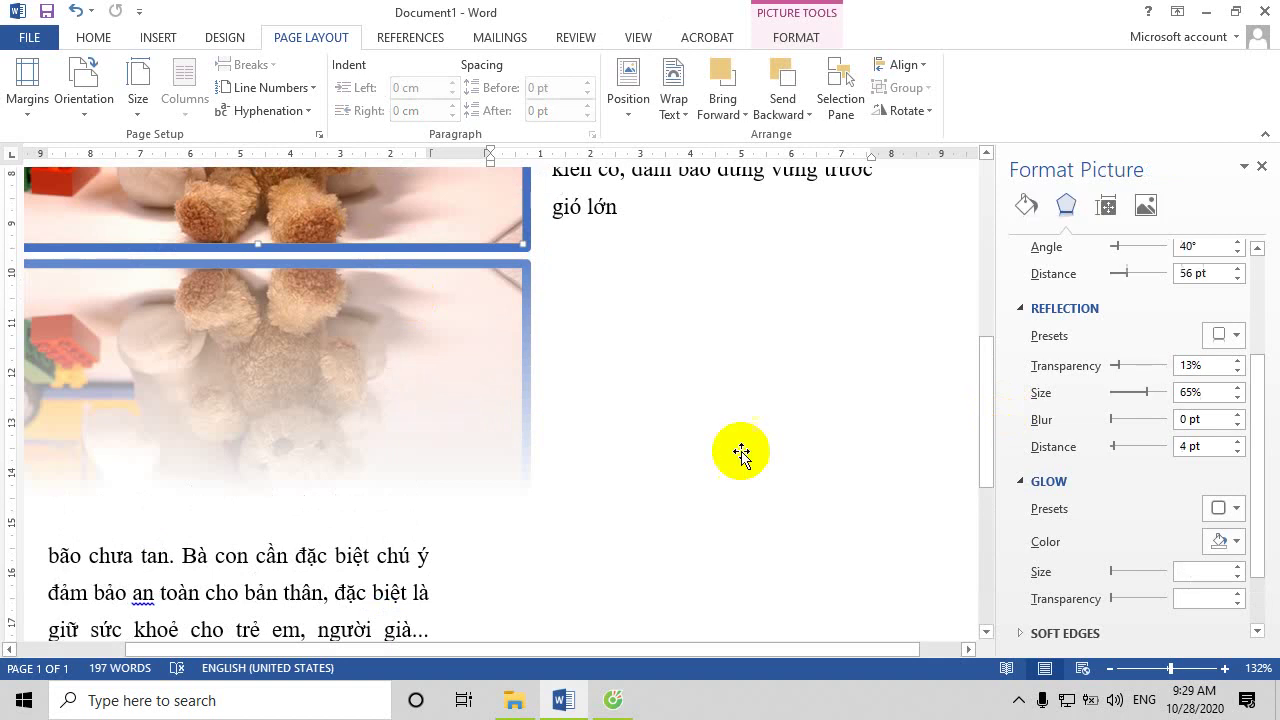
Delete the teddy-bear picture along with its reflection
key(Delete)
key(shift+F10)
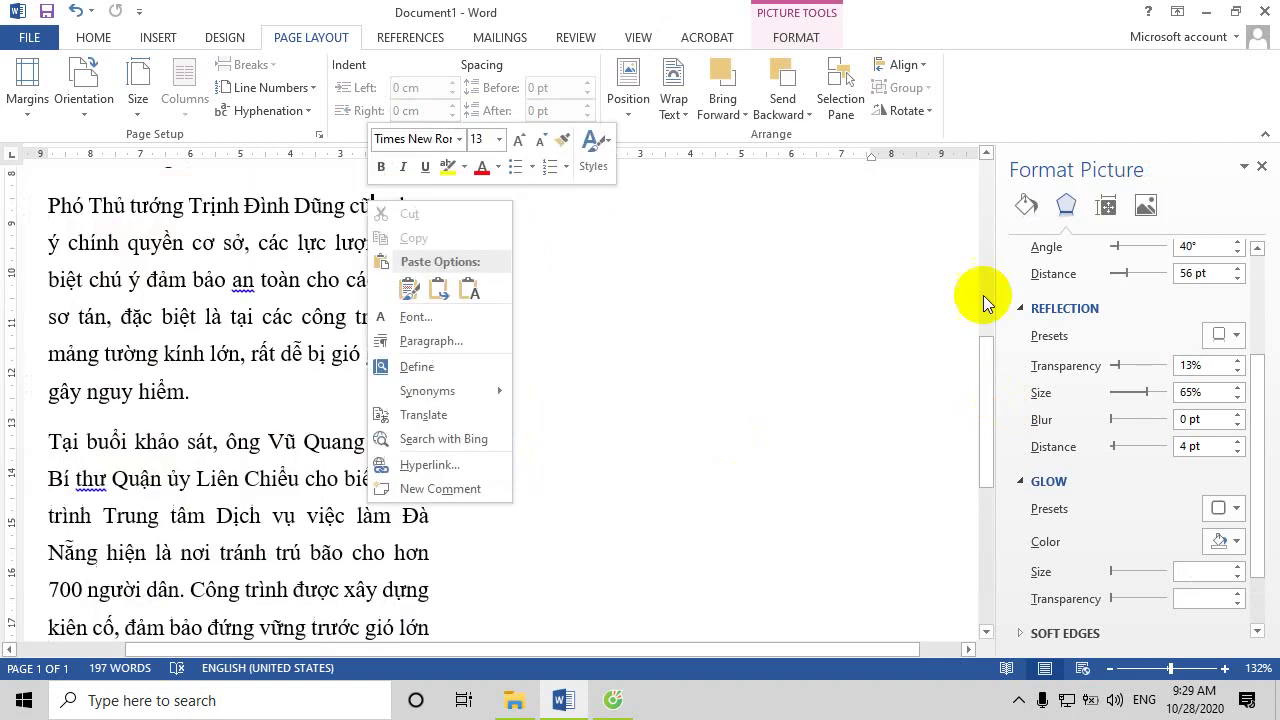
click(983, 295)
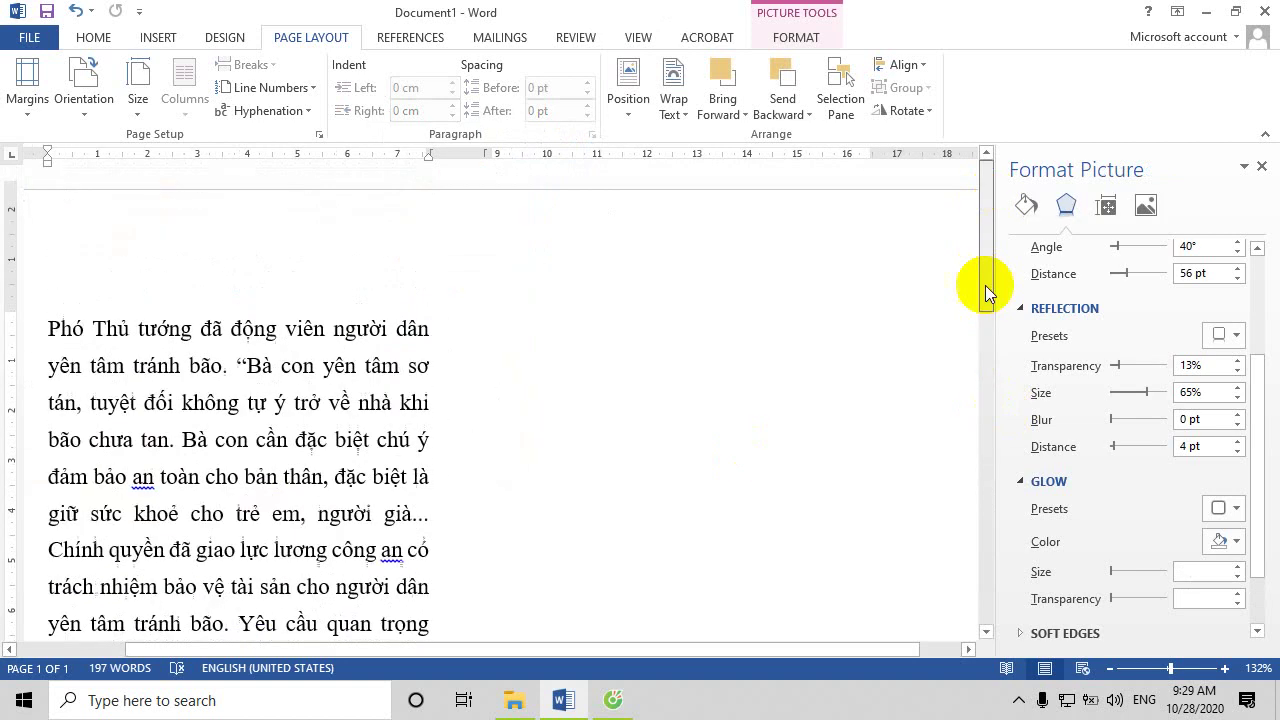
scroll(985, 285, down, 4)
scroll(961, 422, down, 5)
scroll(961, 420, up, 3)
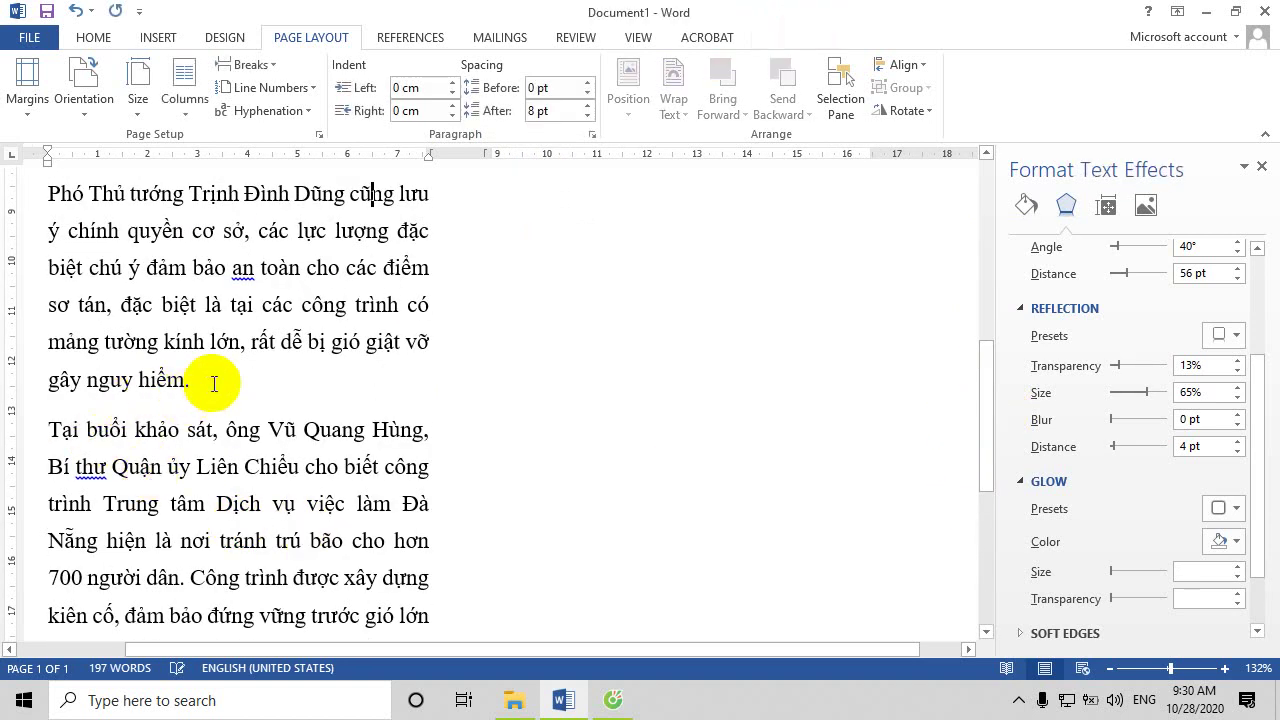
Paste two copies of the article right after the final word 'lớn'
click(120, 460)
scroll(160, 480, down, 1)
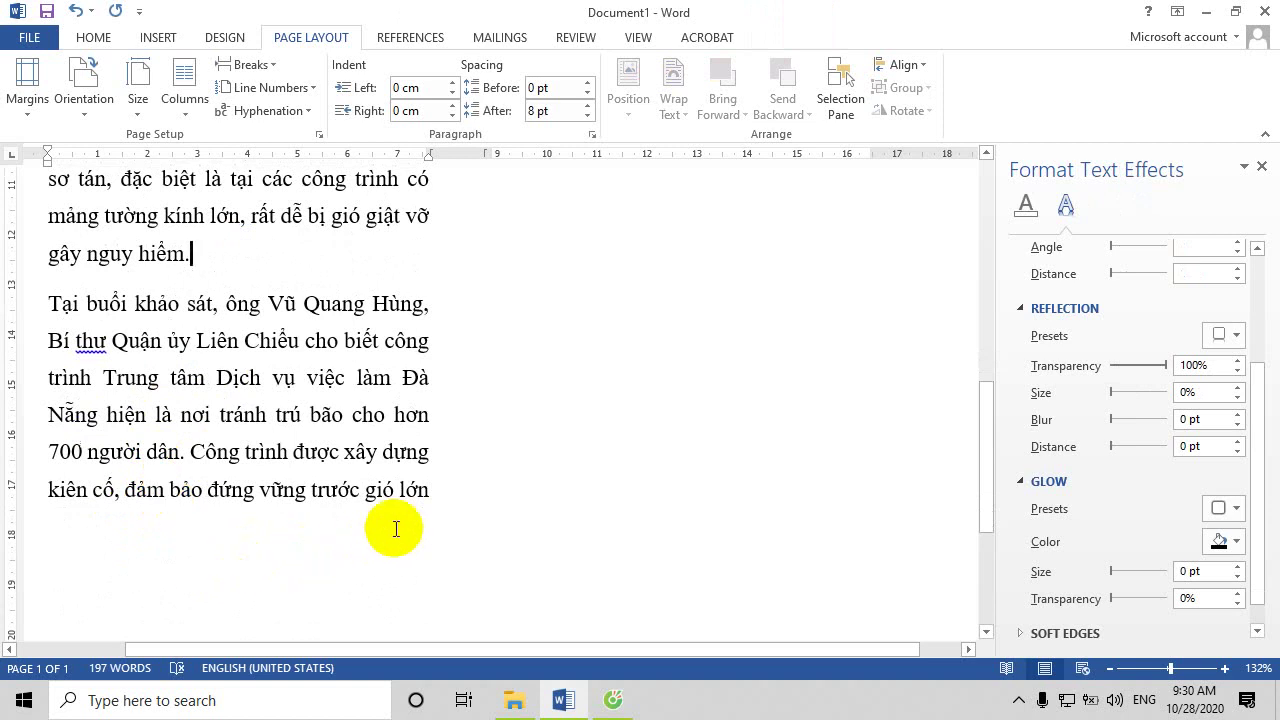
click(434, 492)
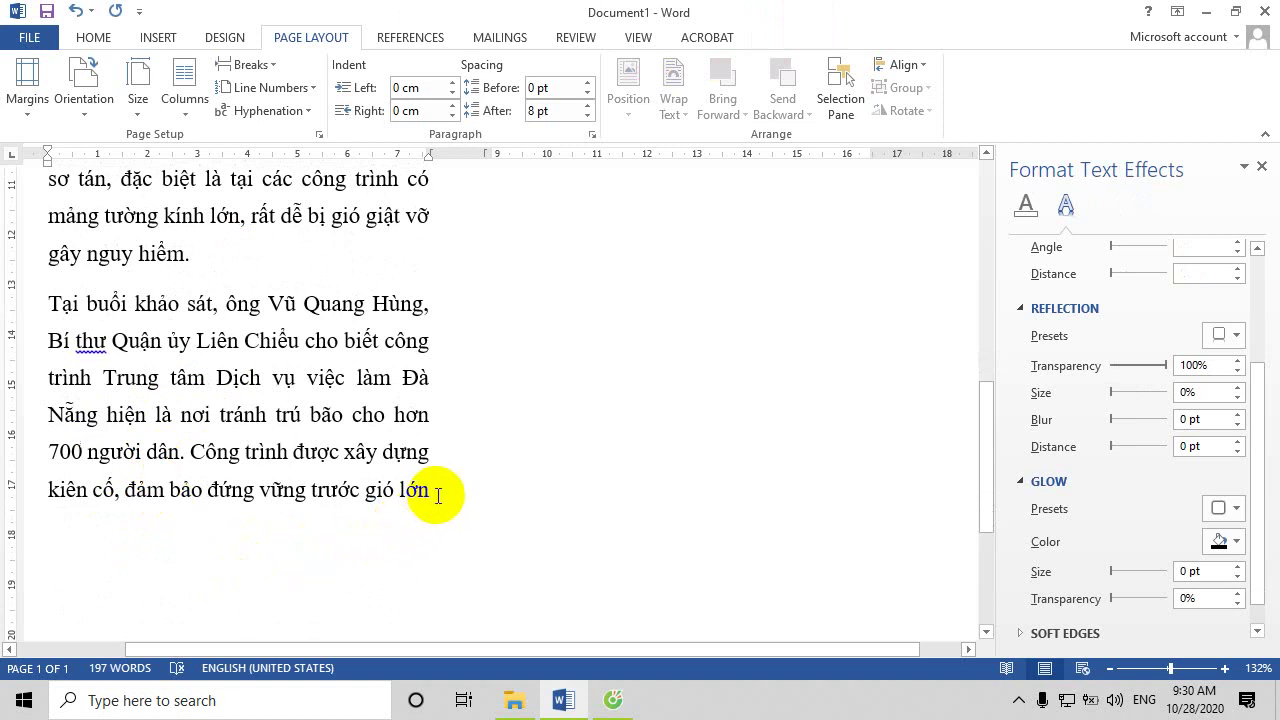
key(ctrl+v)
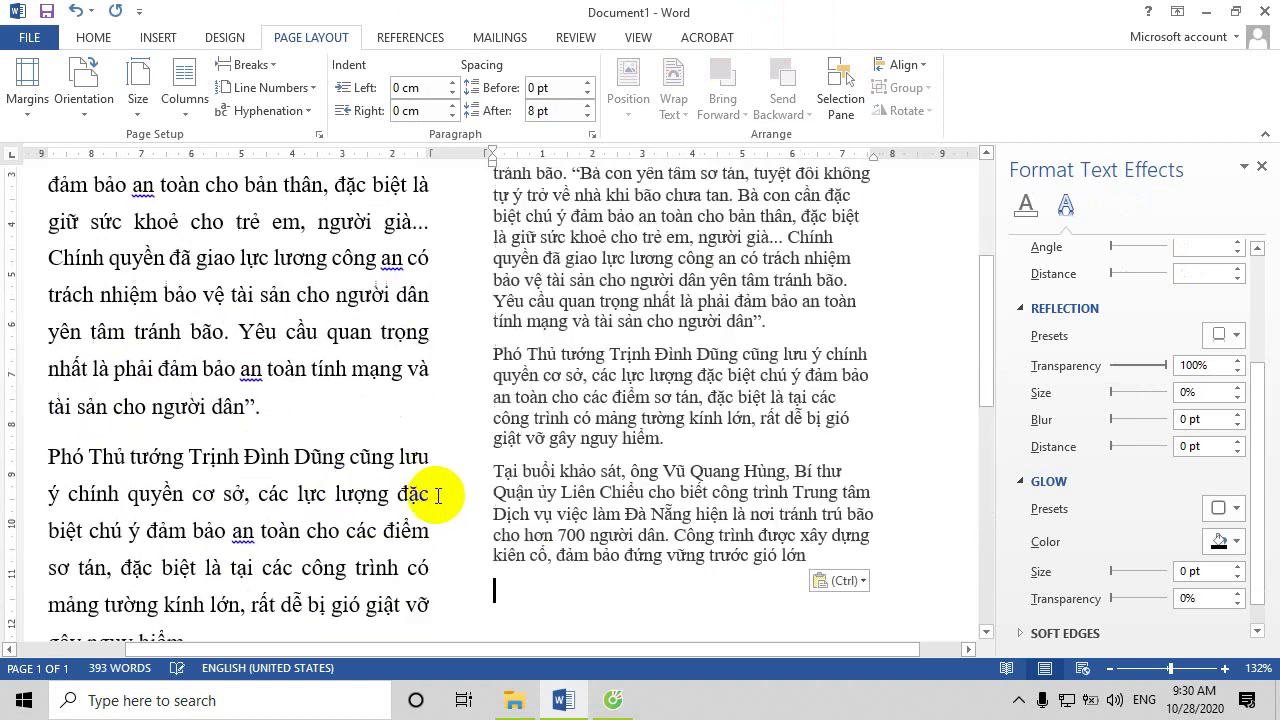
key(ctrl+v)
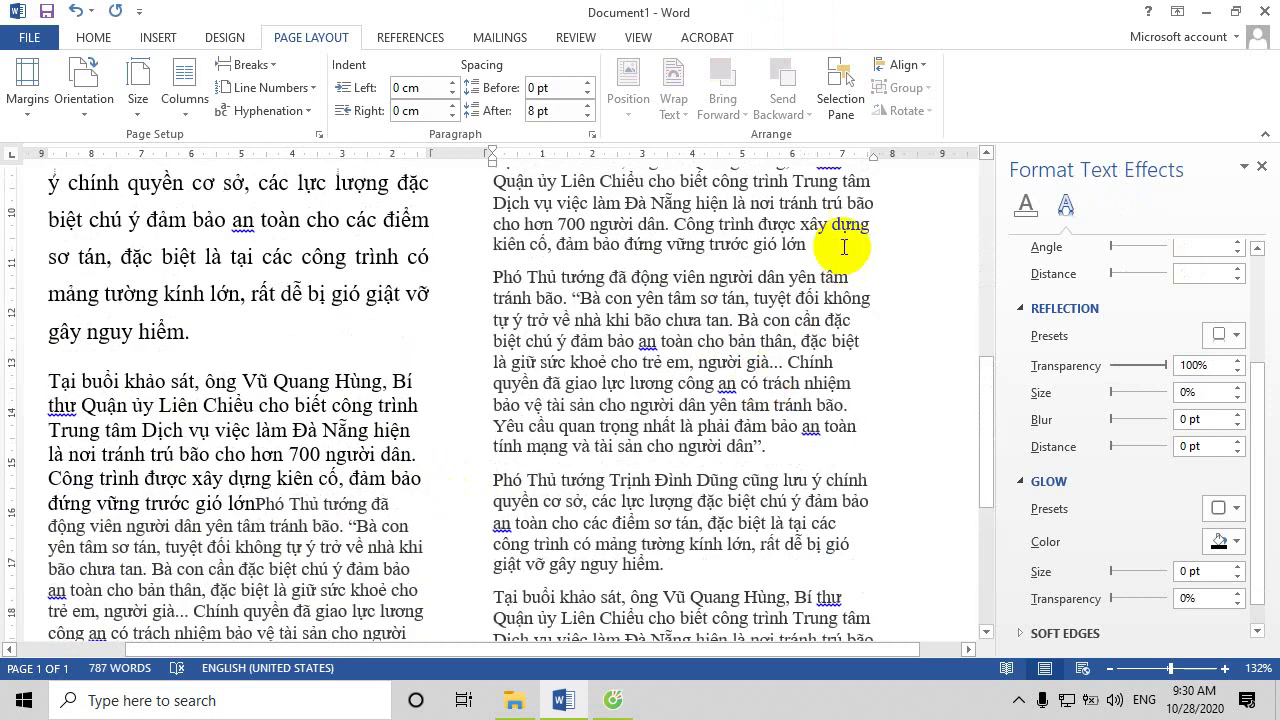
click(91, 37)
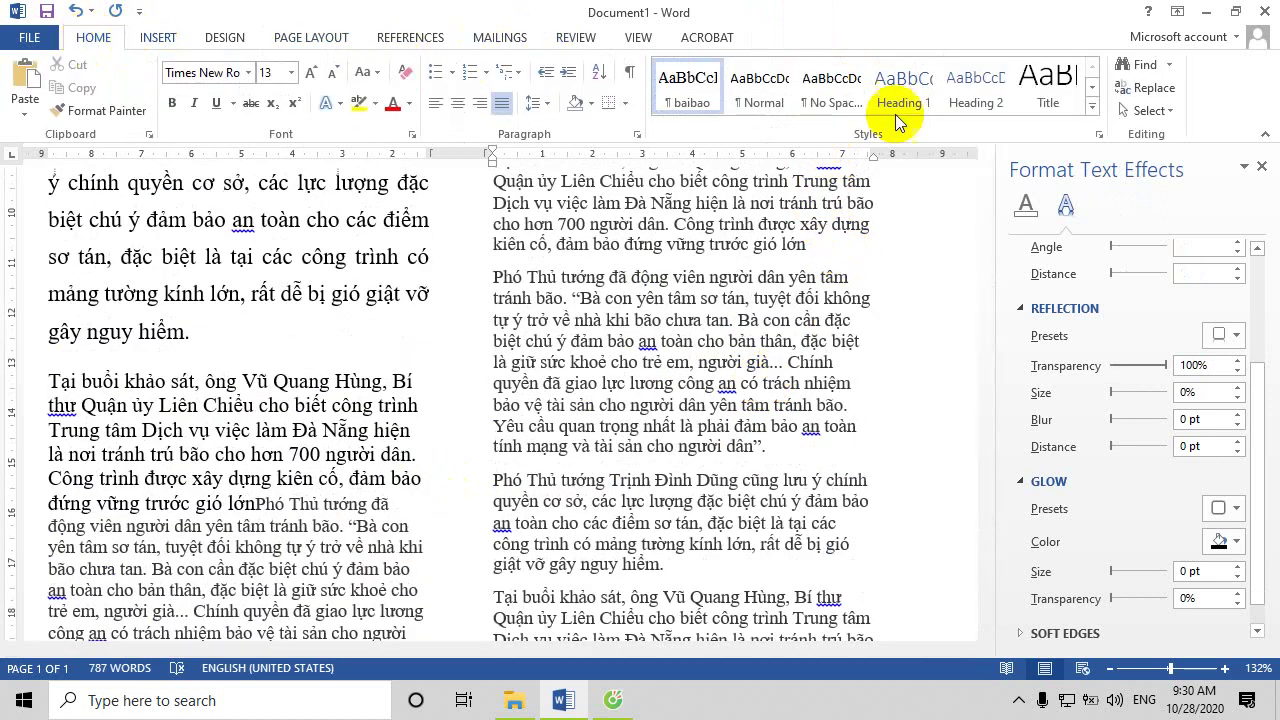
click(154, 40)
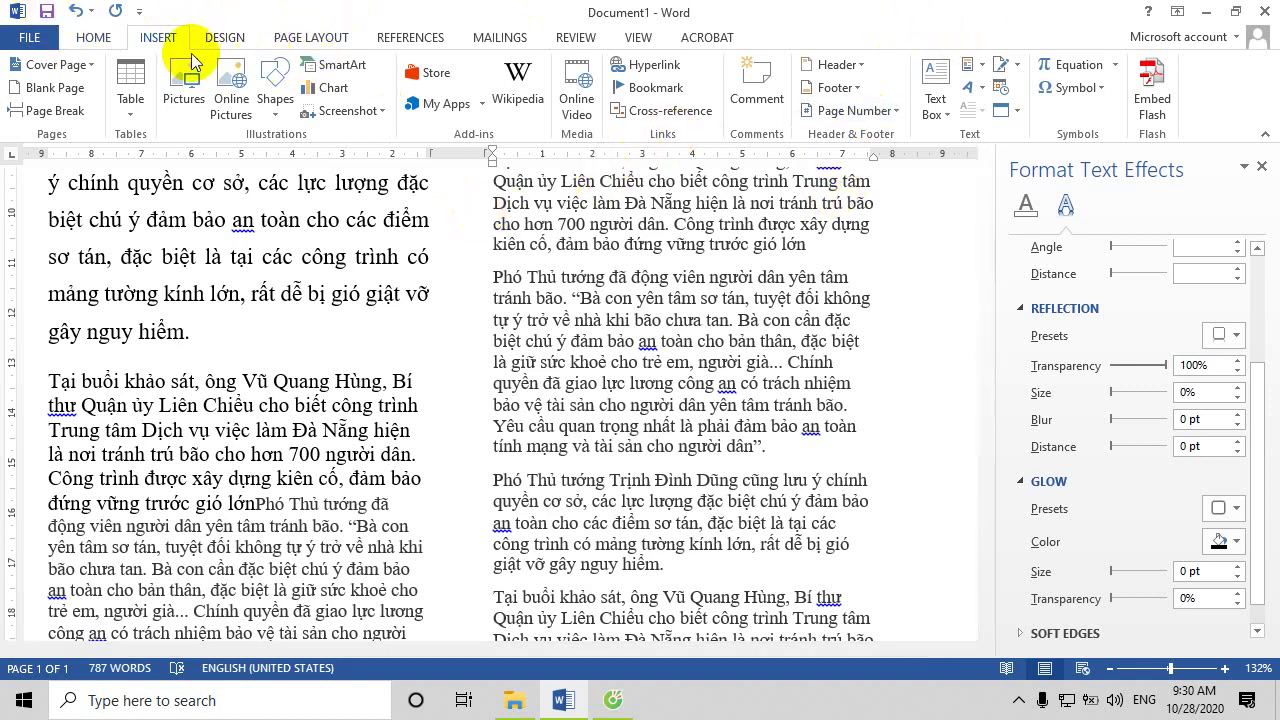
click(94, 33)
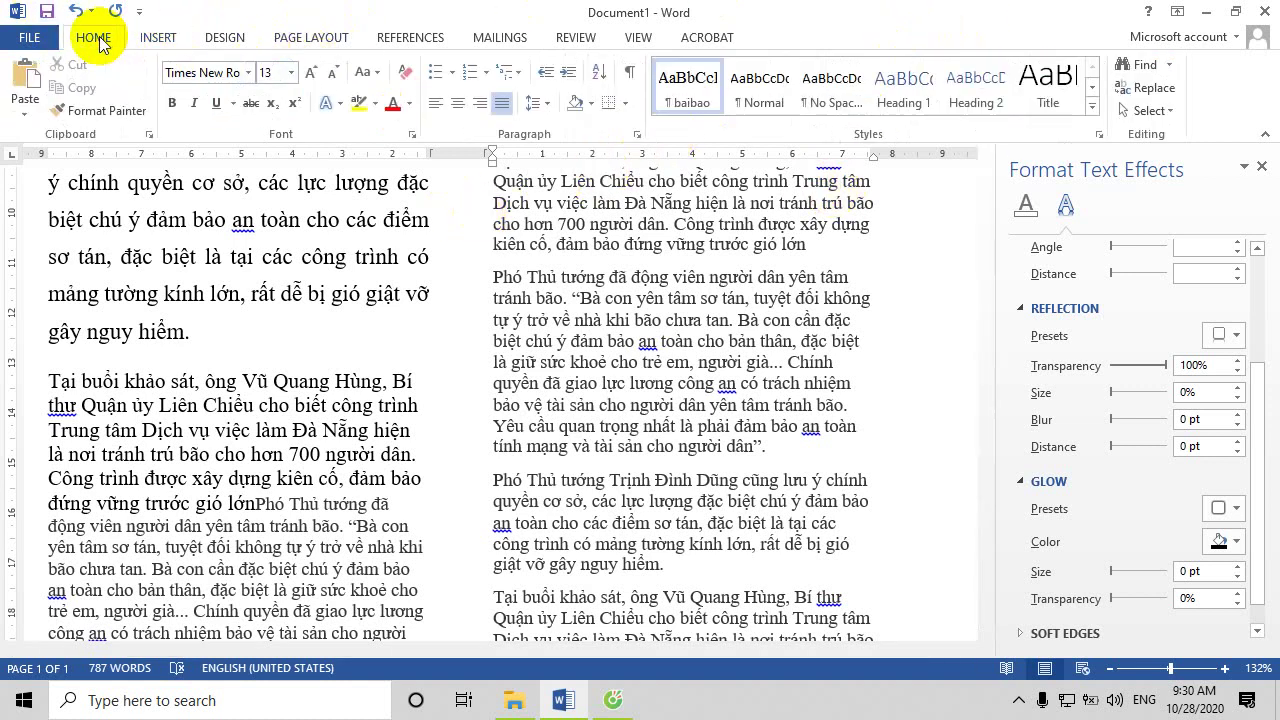
Open the Styles pane and apply baibao to the pasted paragraphs in the left column
click(1099, 135)
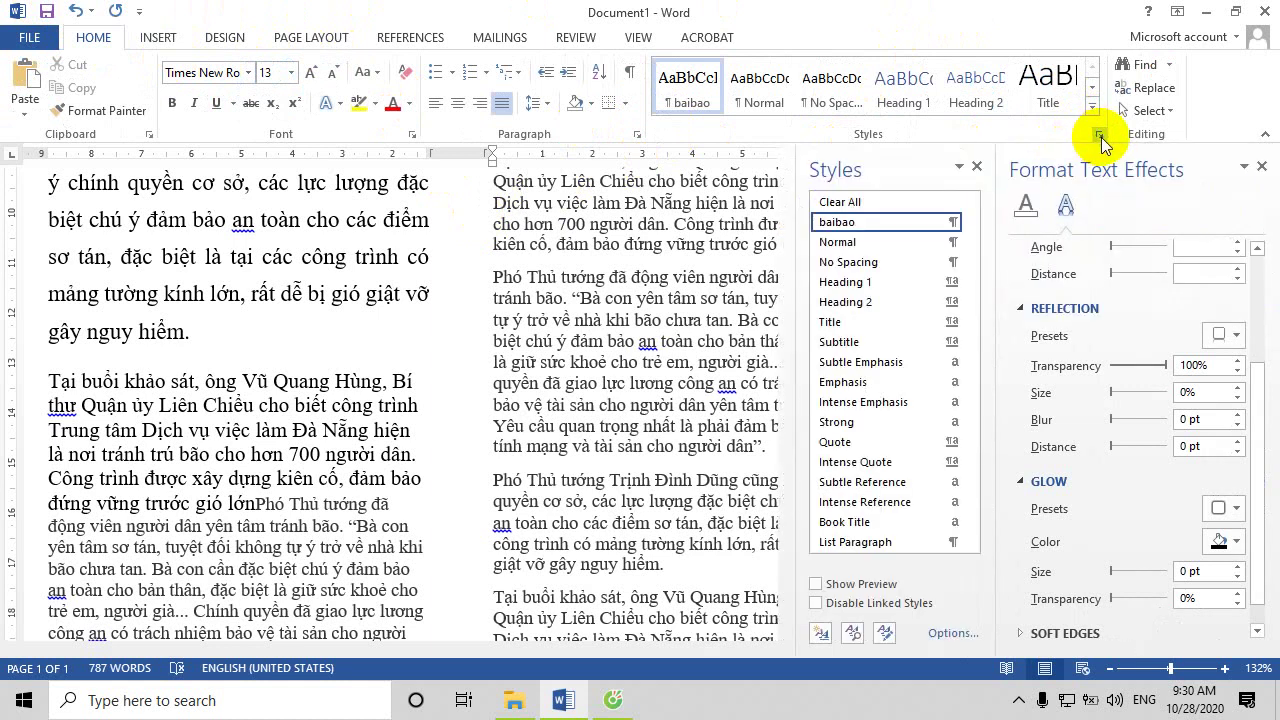
click(1262, 168)
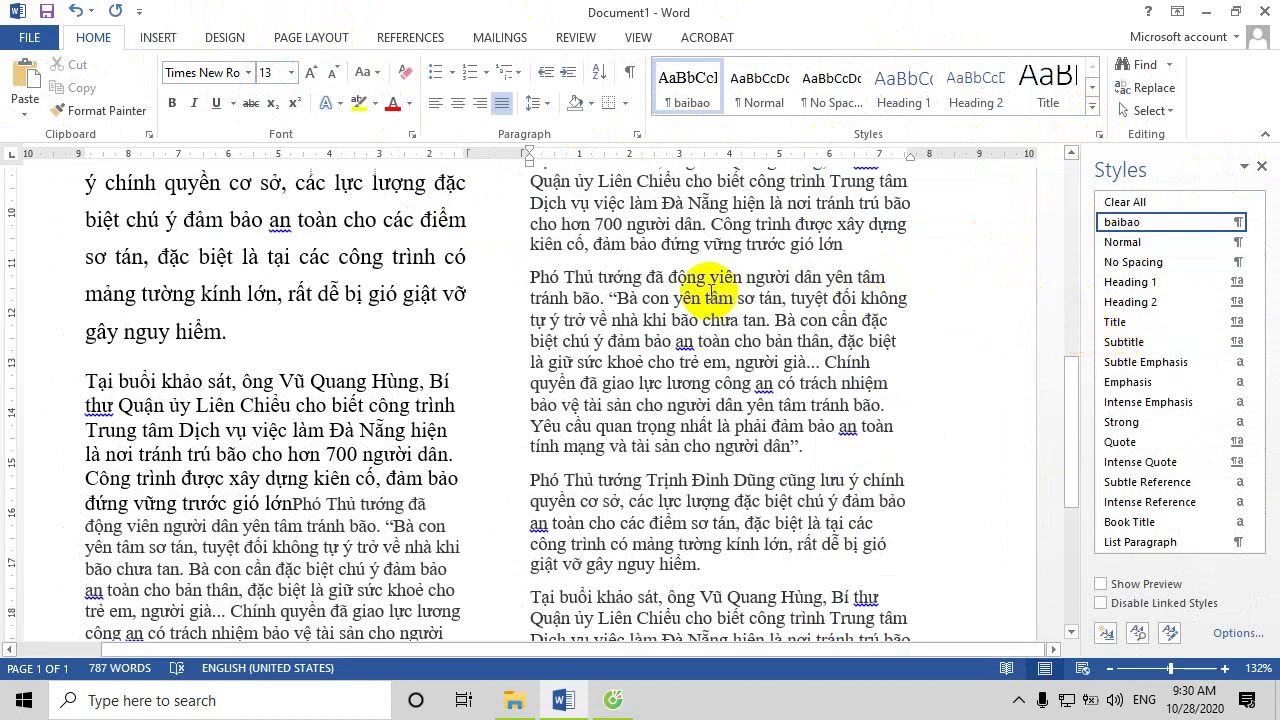
click(322, 262)
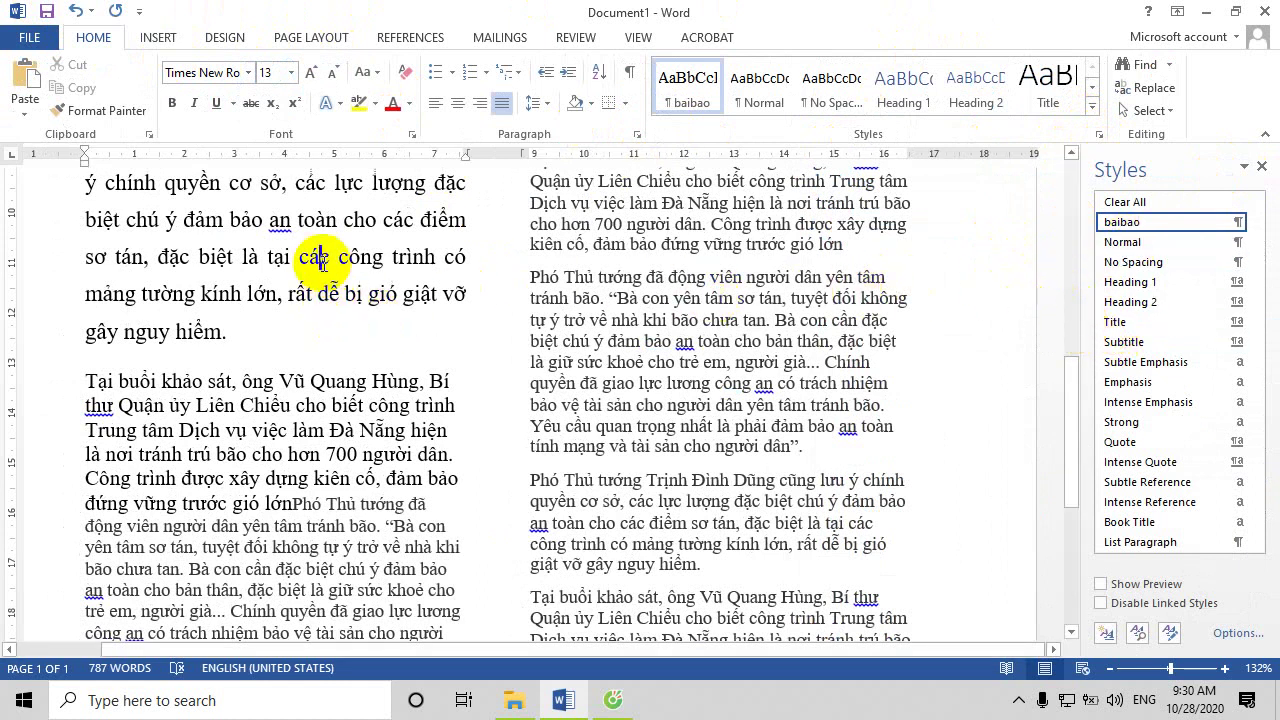
scroll(274, 384, down, 1)
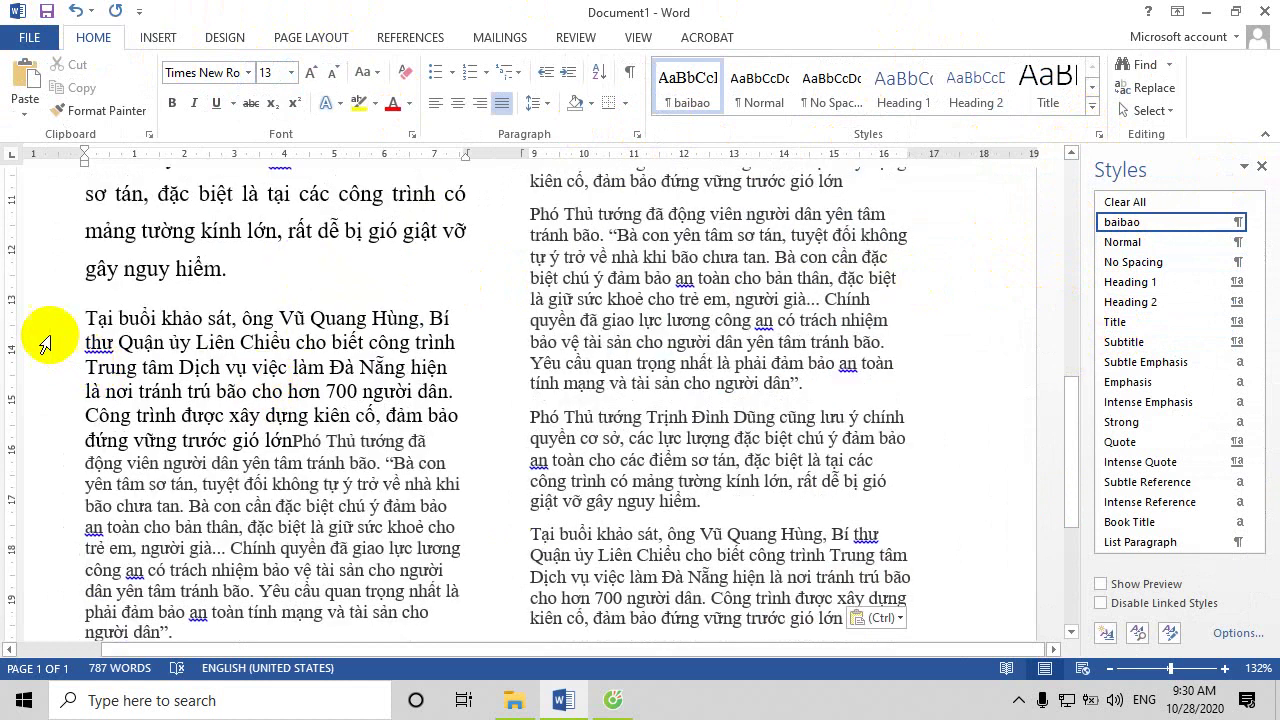
drag(85, 318, 400, 640)
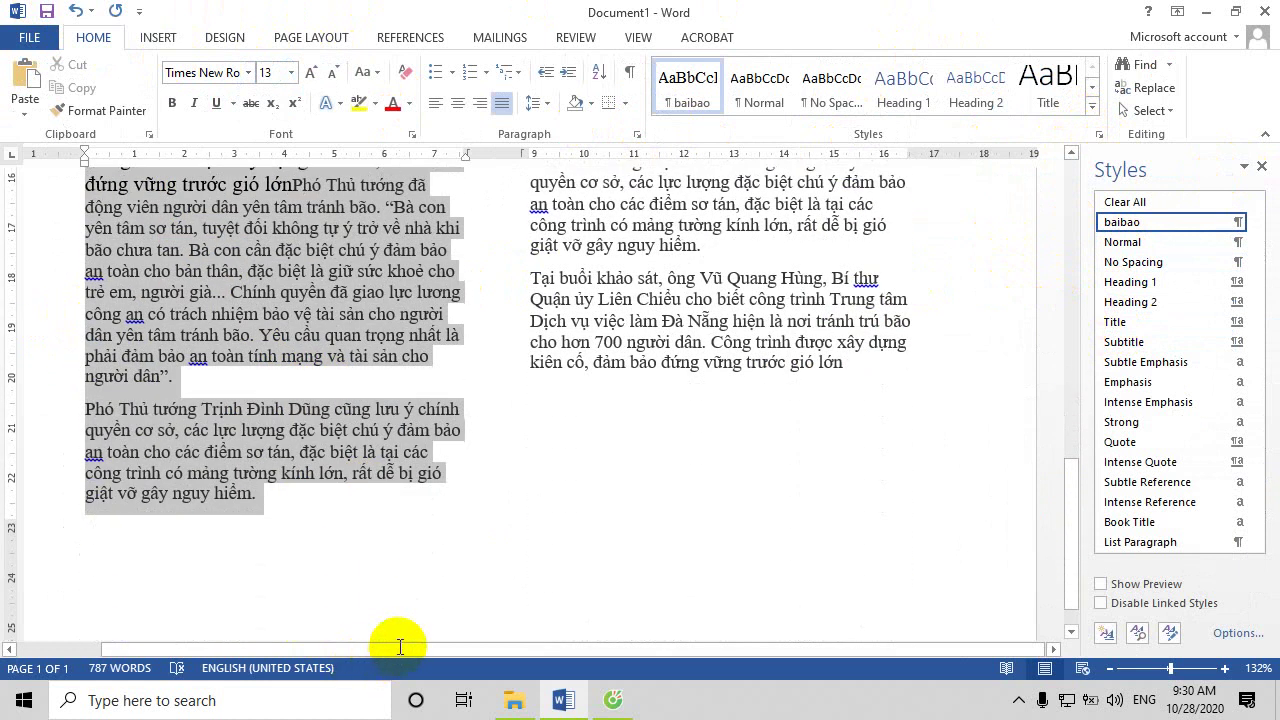
click(1125, 222)
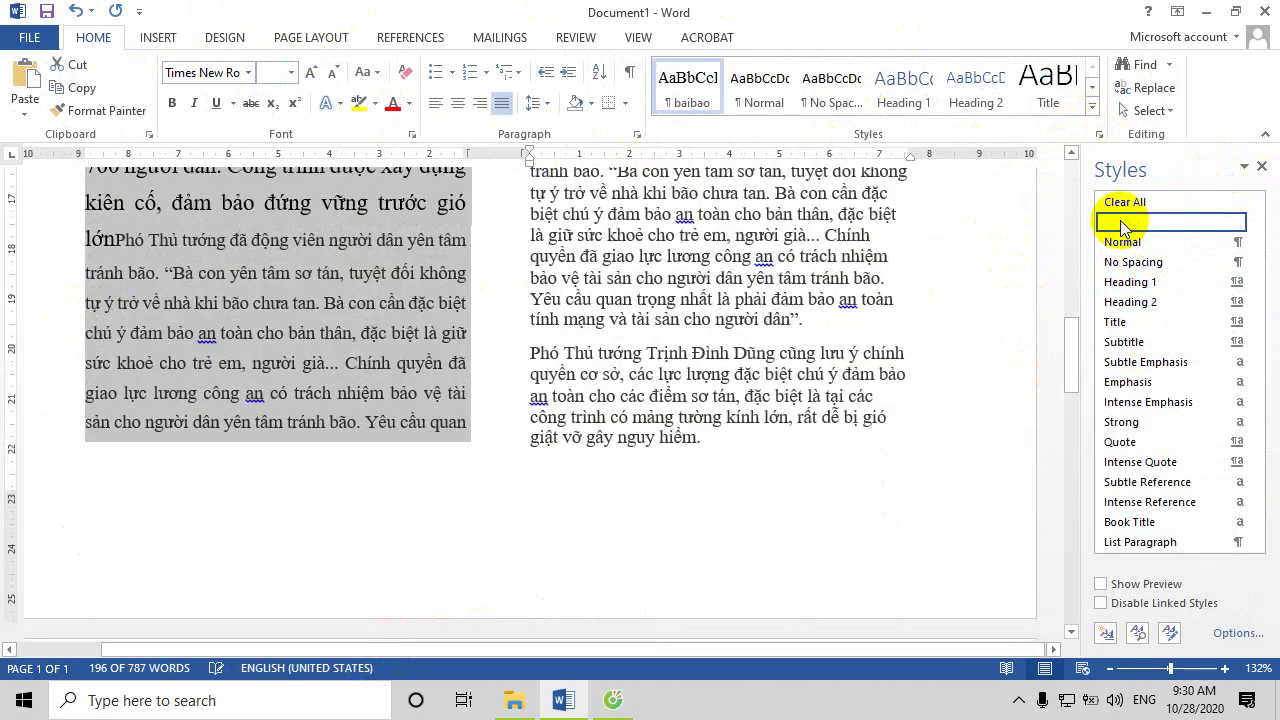
Apply baibao to the unstyled paragraphs from 'Tại buổi' in the right column
scroll(735, 290, up, 5)
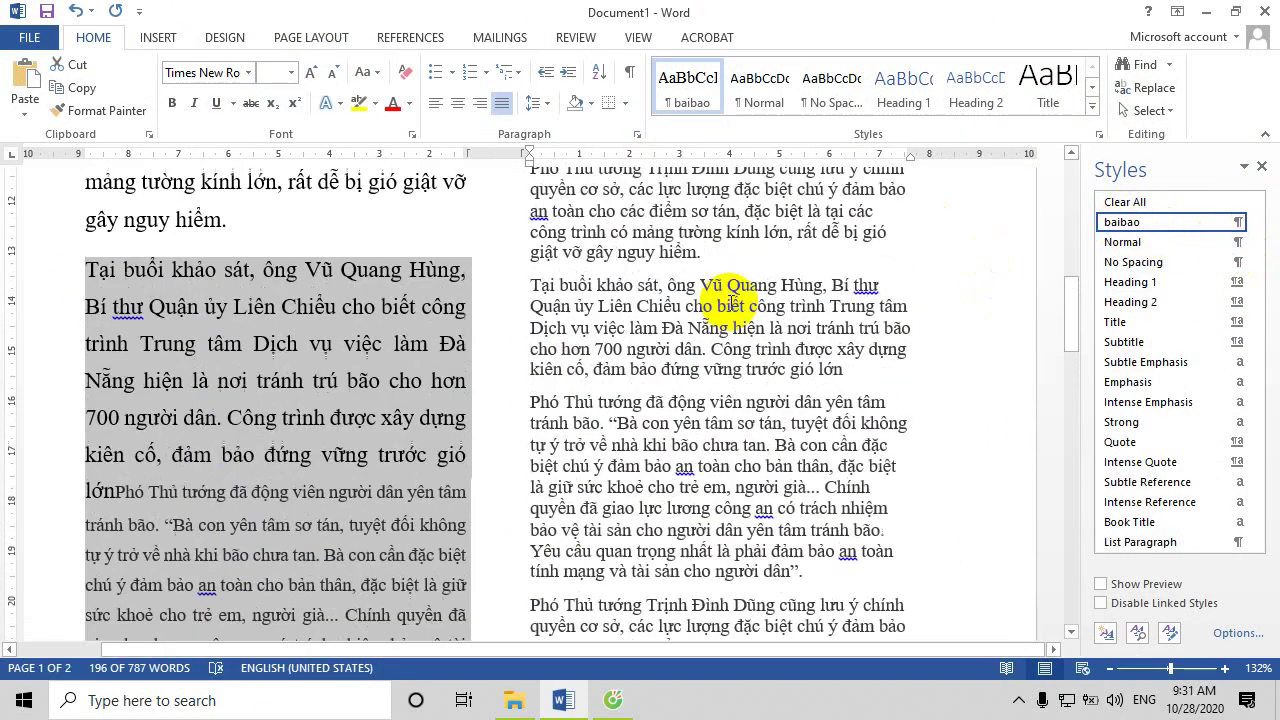
scroll(733, 294, up, 1)
scroll(725, 298, up, 2)
scroll(718, 300, up, 1)
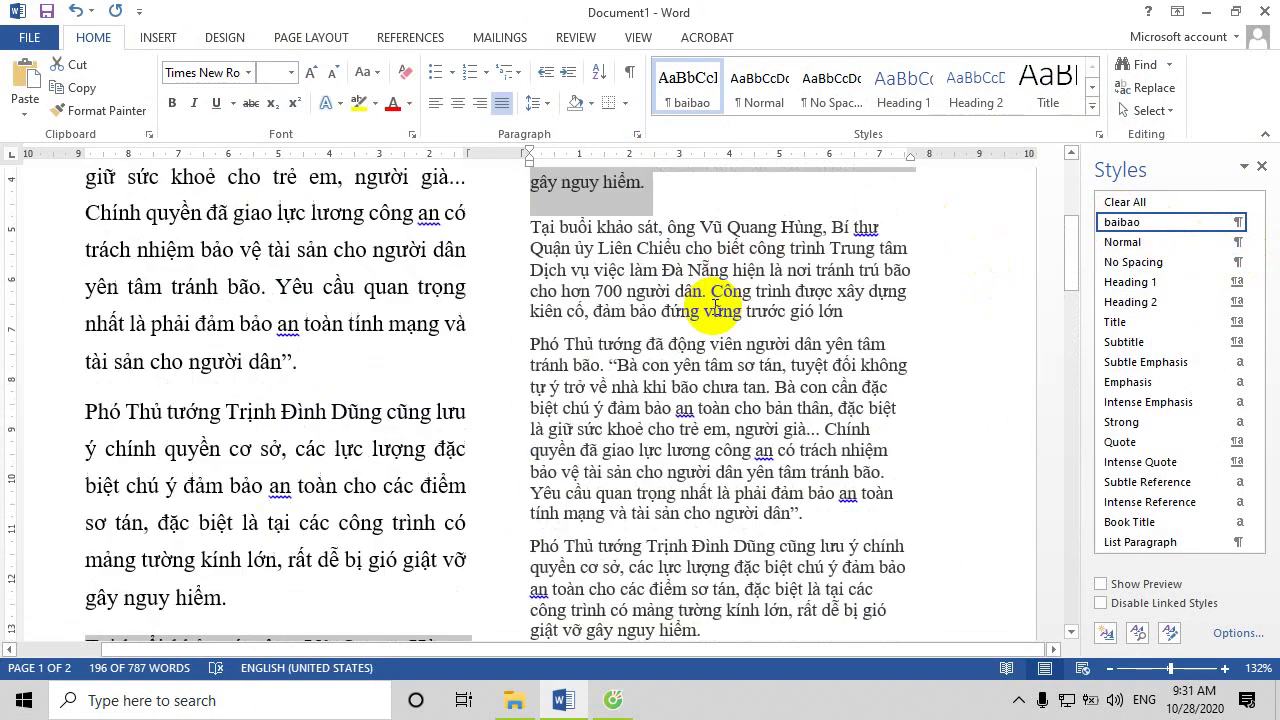
scroll(711, 305, up, 1)
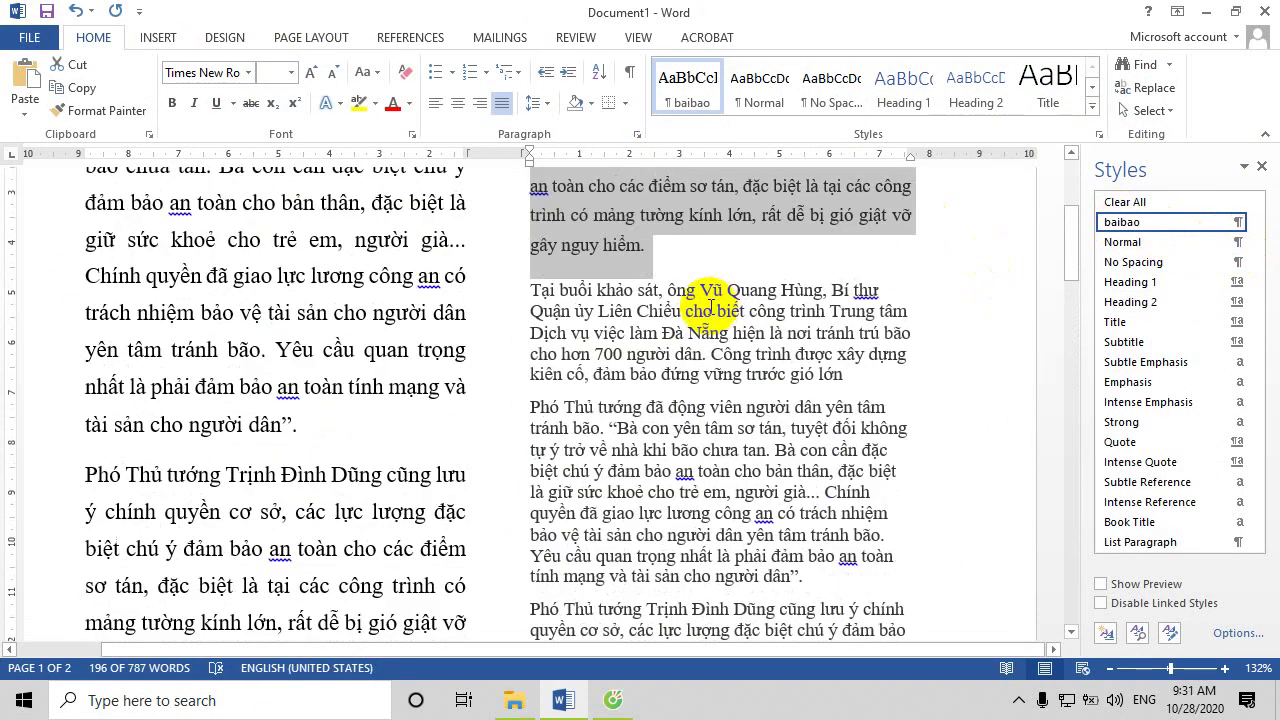
click(530, 290)
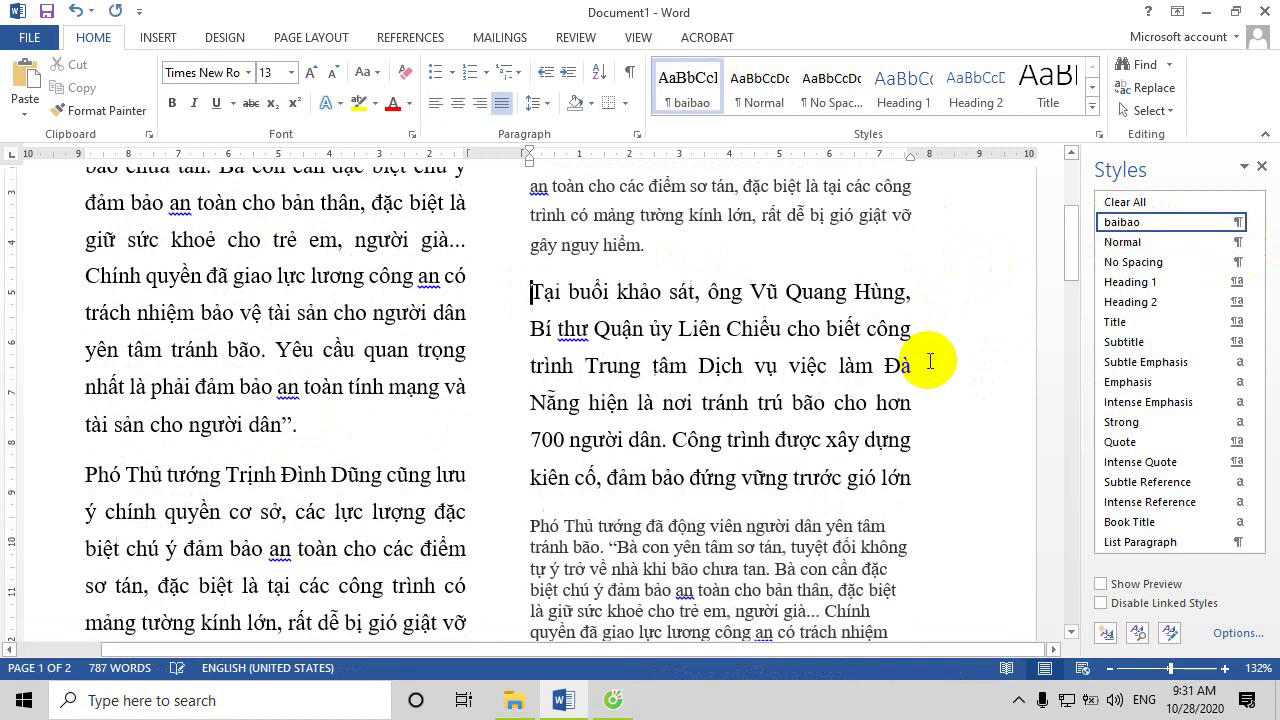
scroll(514, 337, down, 3)
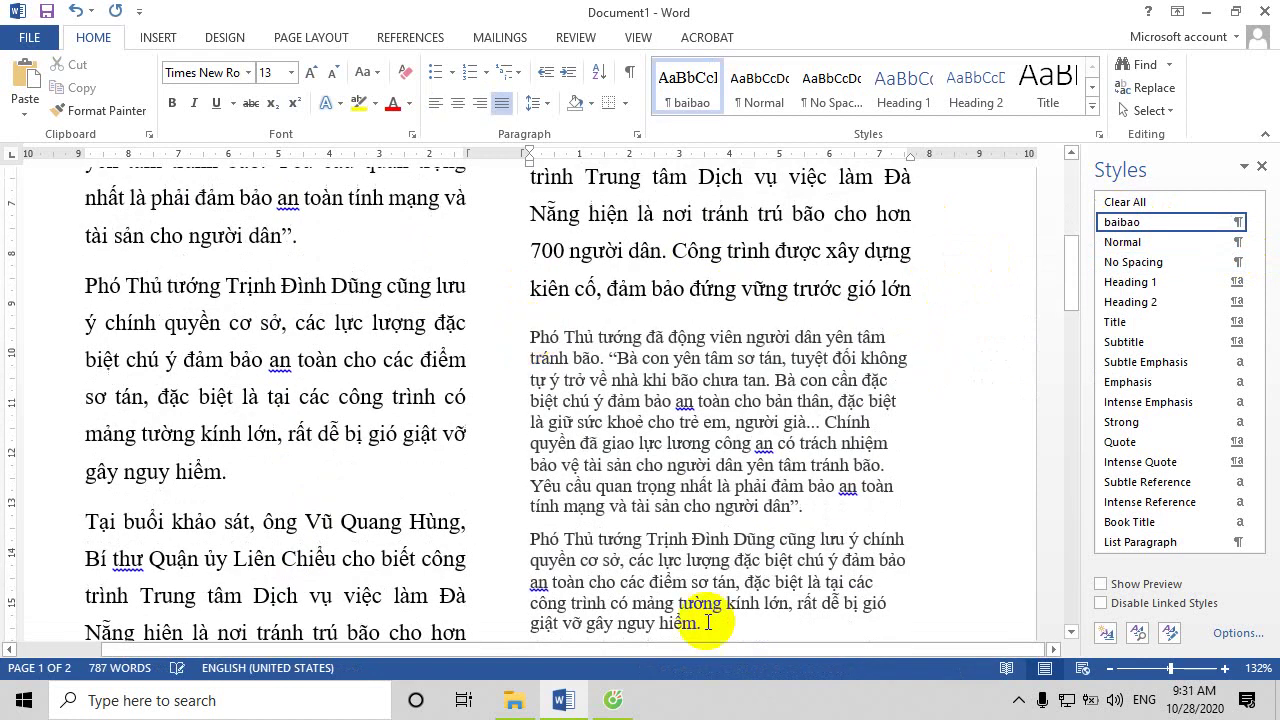
drag(722, 603, 530, 337)
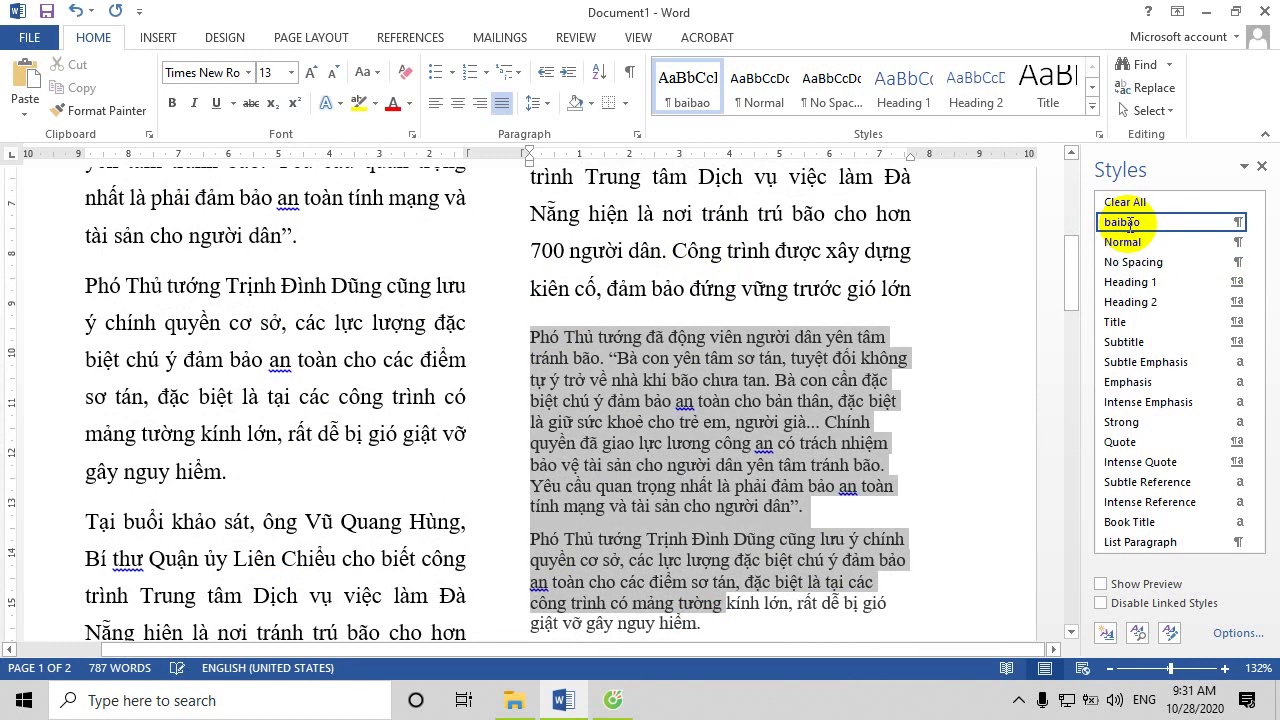
key(shift+Down)
key(shift+Down)
key(shift+Down)
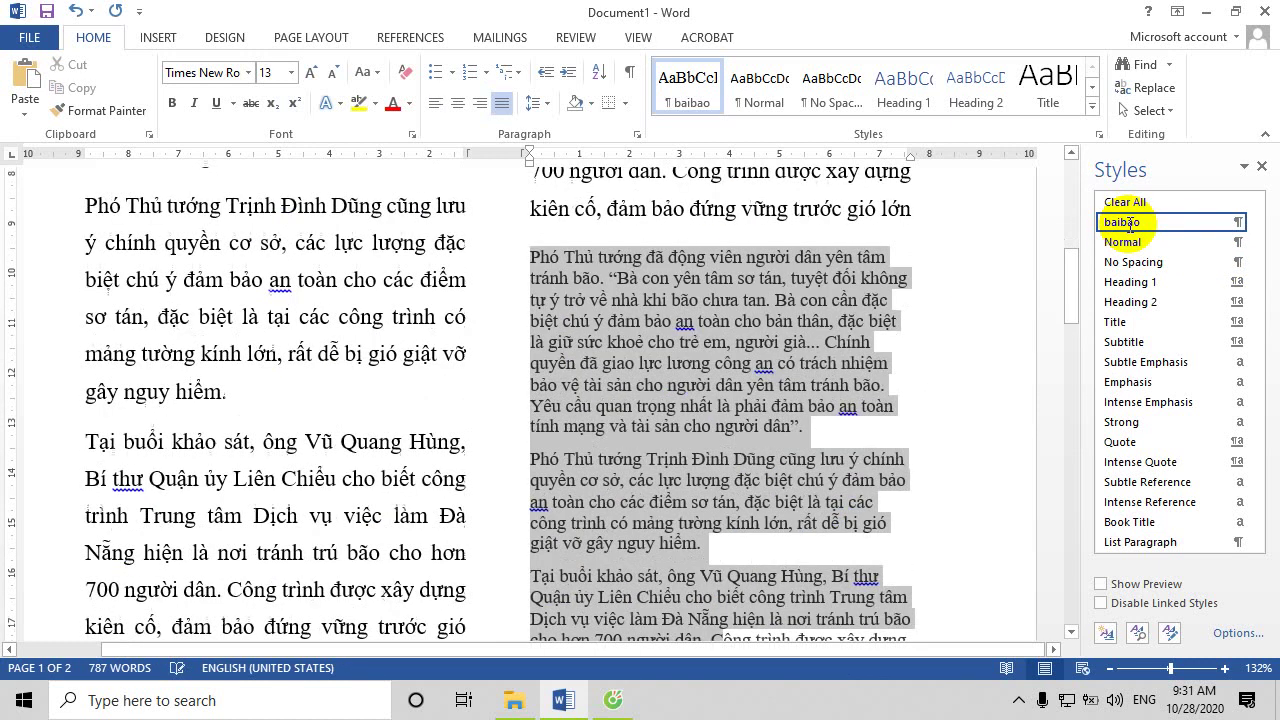
click(1128, 223)
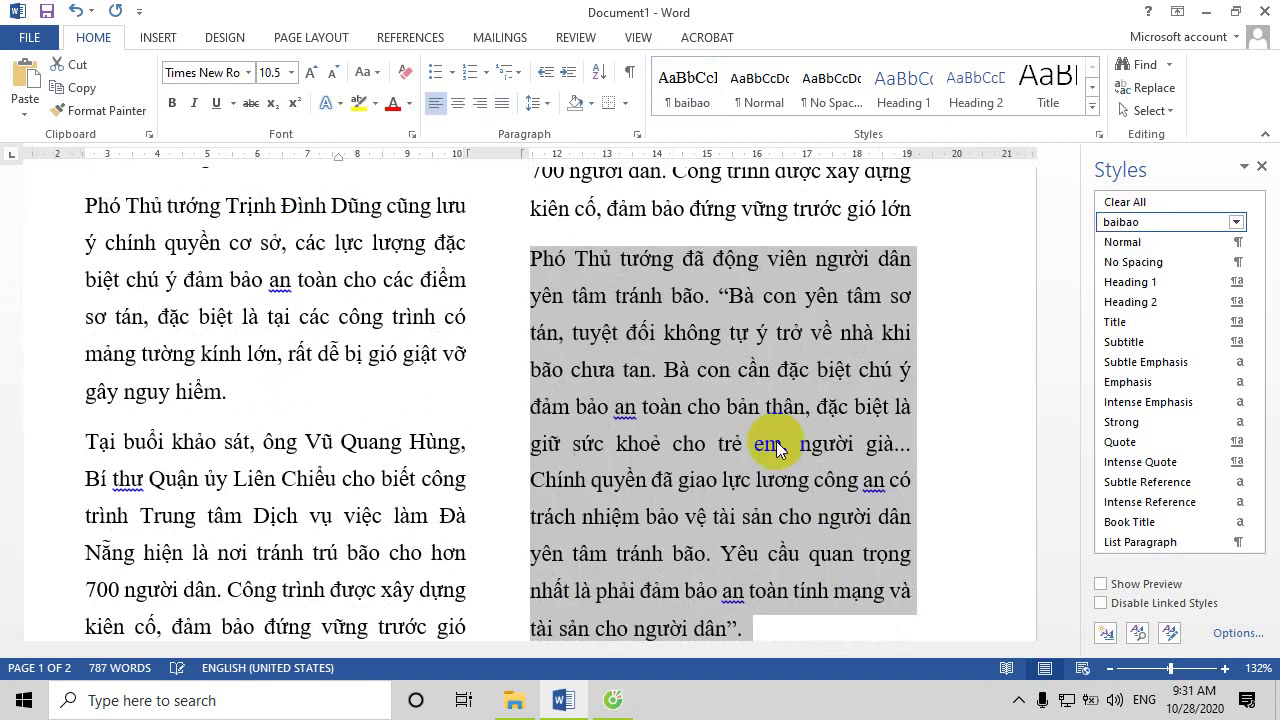
Apply baibao to the remaining unstyled text starting at 'Bà con'
scroll(250, 268, down, 2)
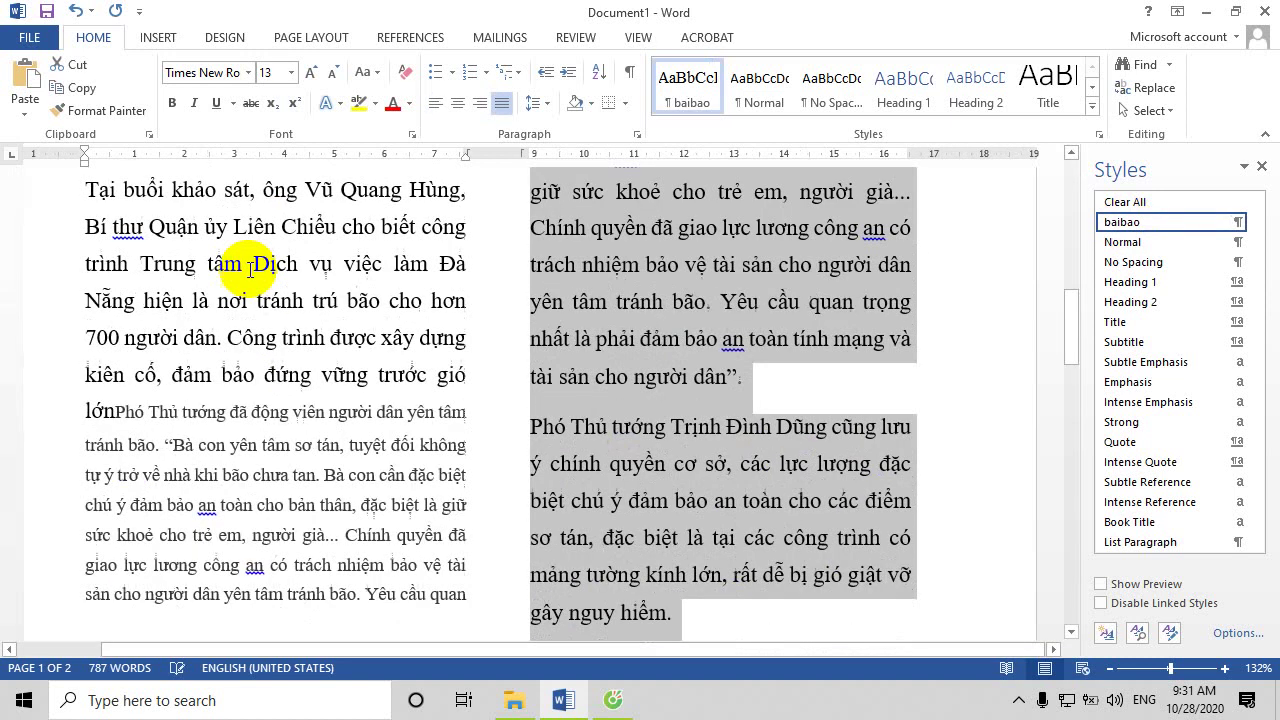
scroll(250, 268, down, 2)
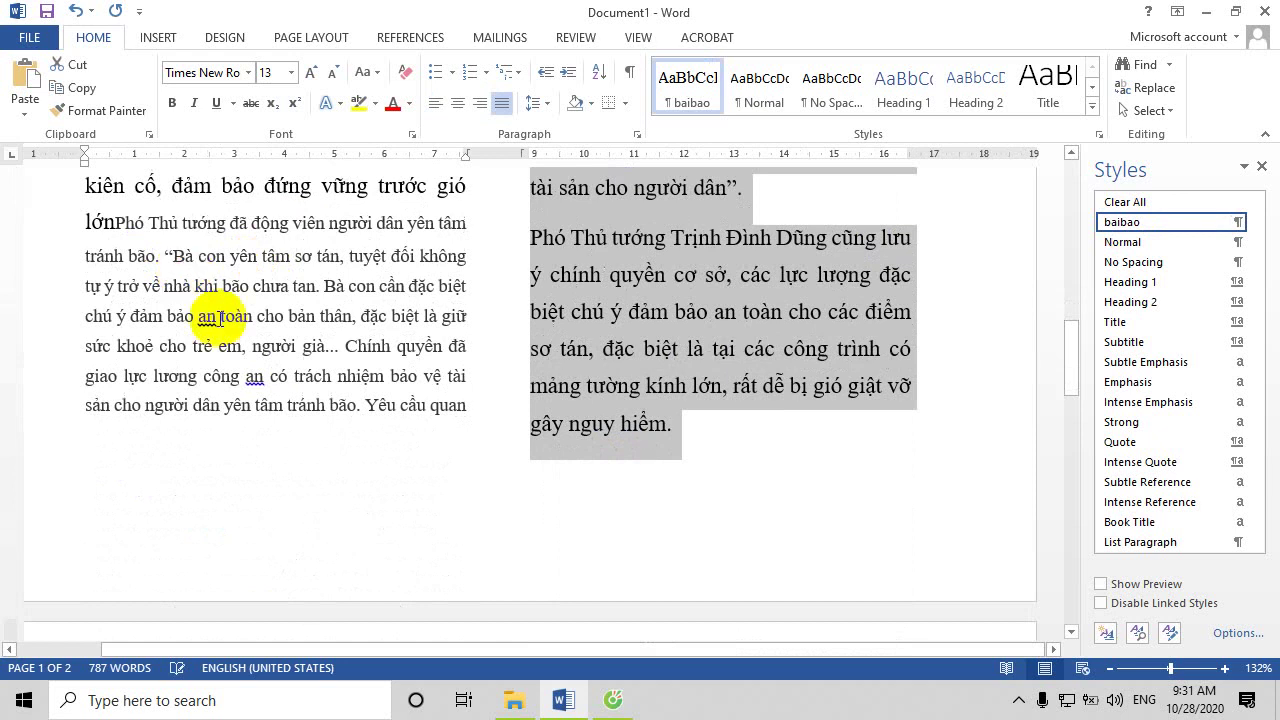
click(165, 256)
shift+click(515, 443)
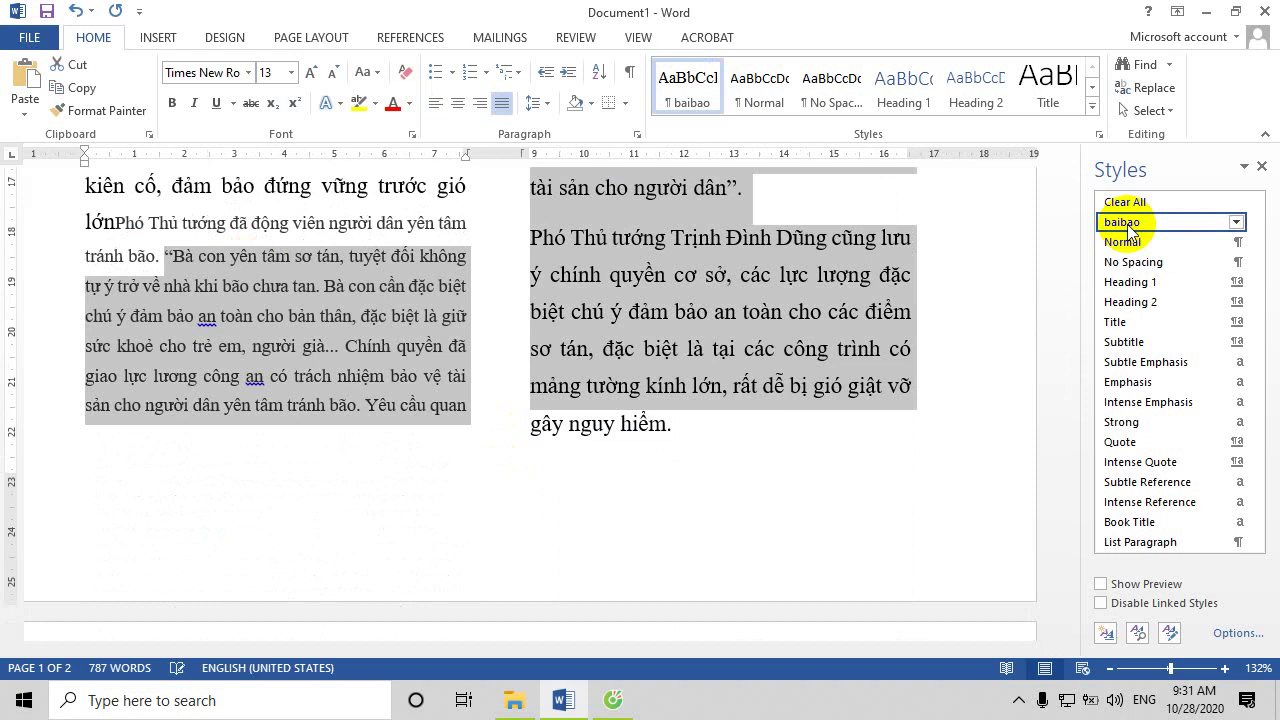
click(1128, 224)
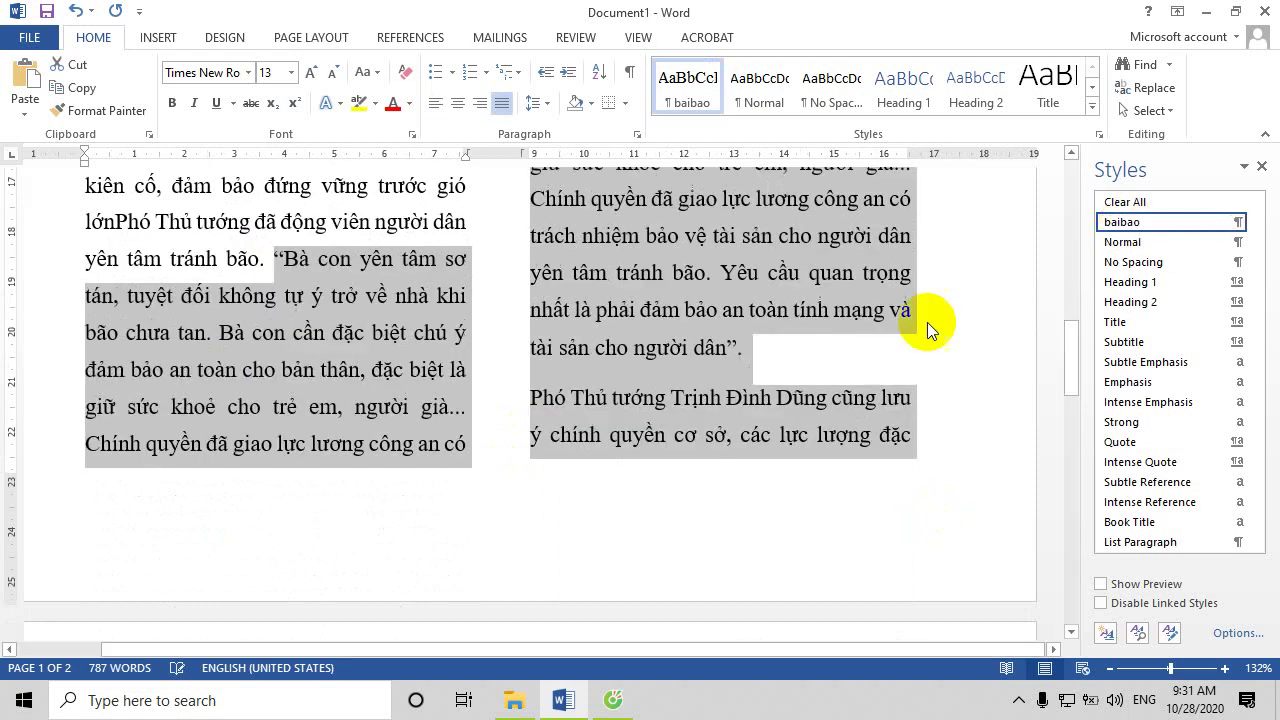
scroll(1066, 358, up, 3)
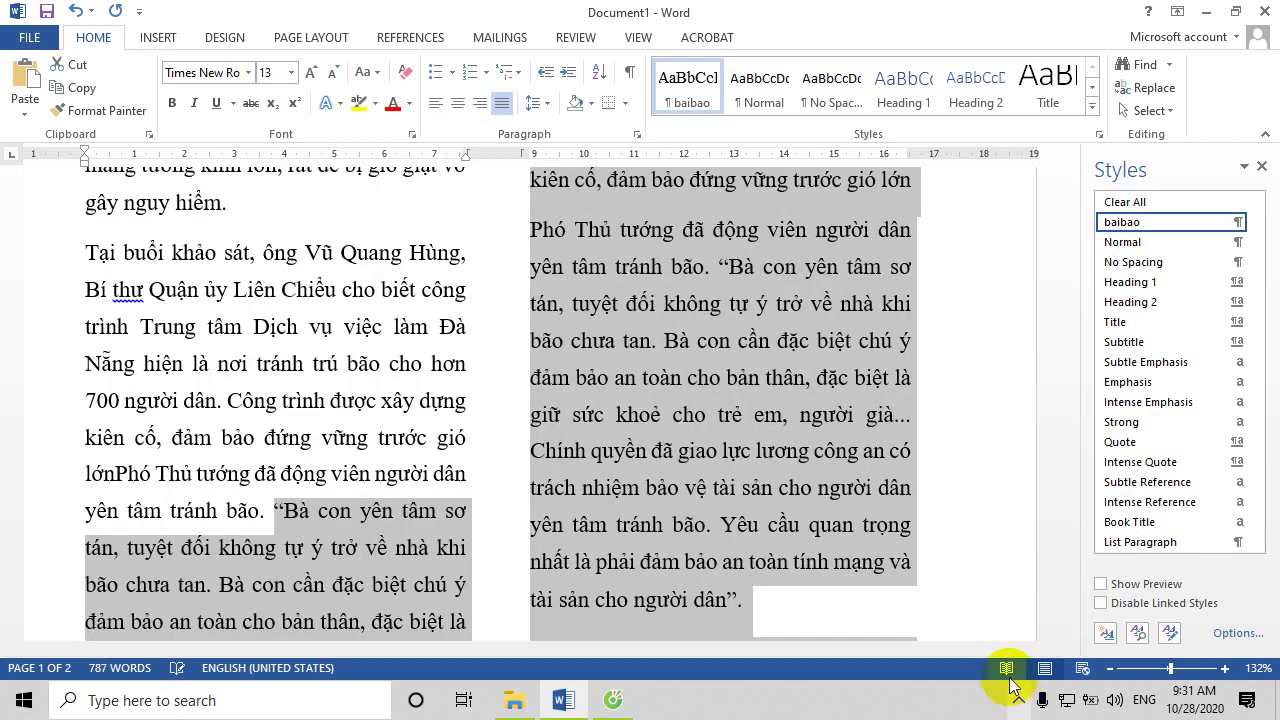
click(1018, 700)
click(1018, 660)
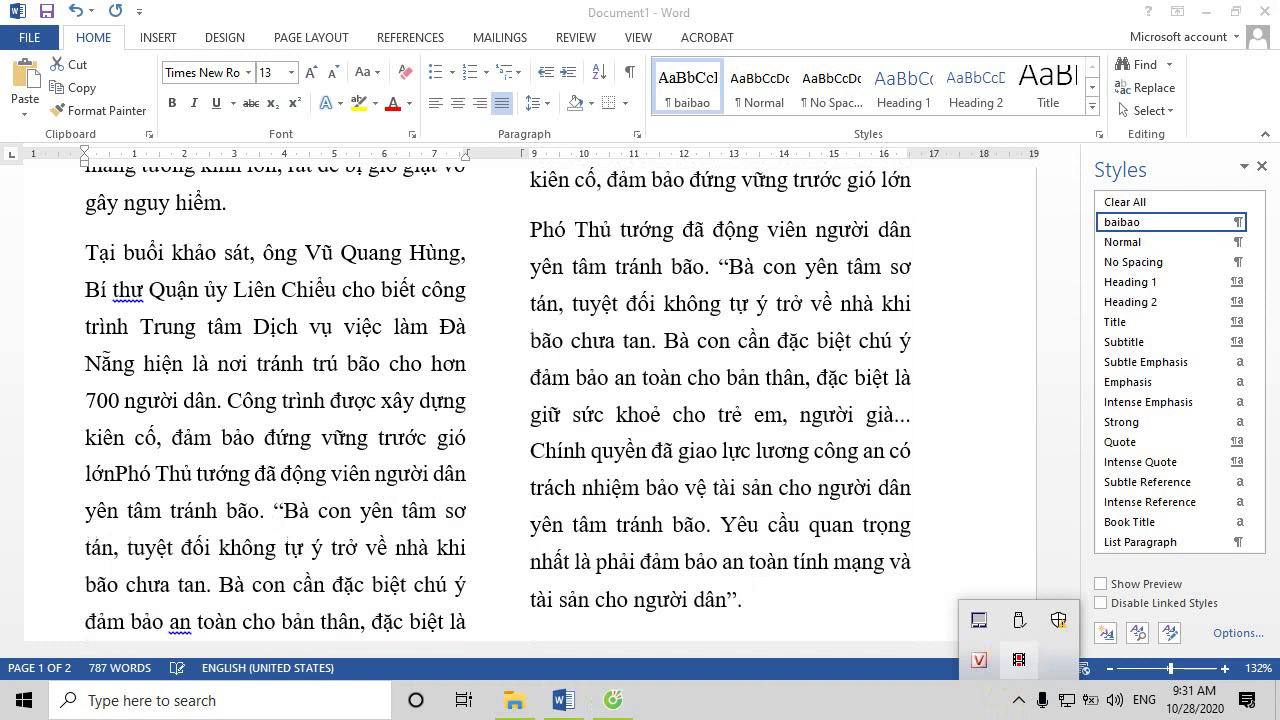